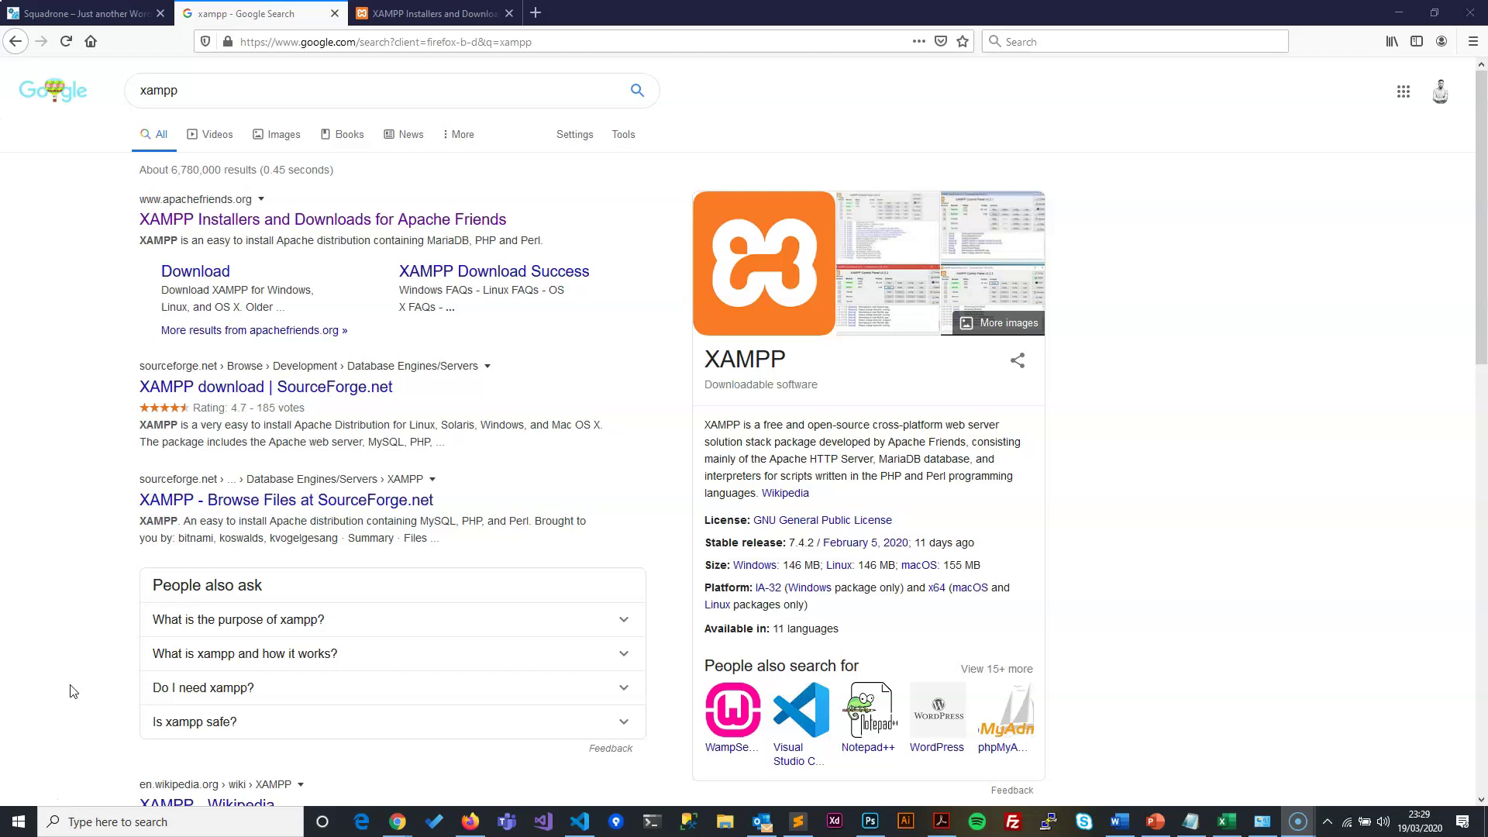
Download the XAMPP for Windows 7.4.3 installer from the Apache Friends site and save the file.
{"action": "left_click", "coordinate": [199, 81]}
{"action": "left_click", "coordinate": [76, 270]}
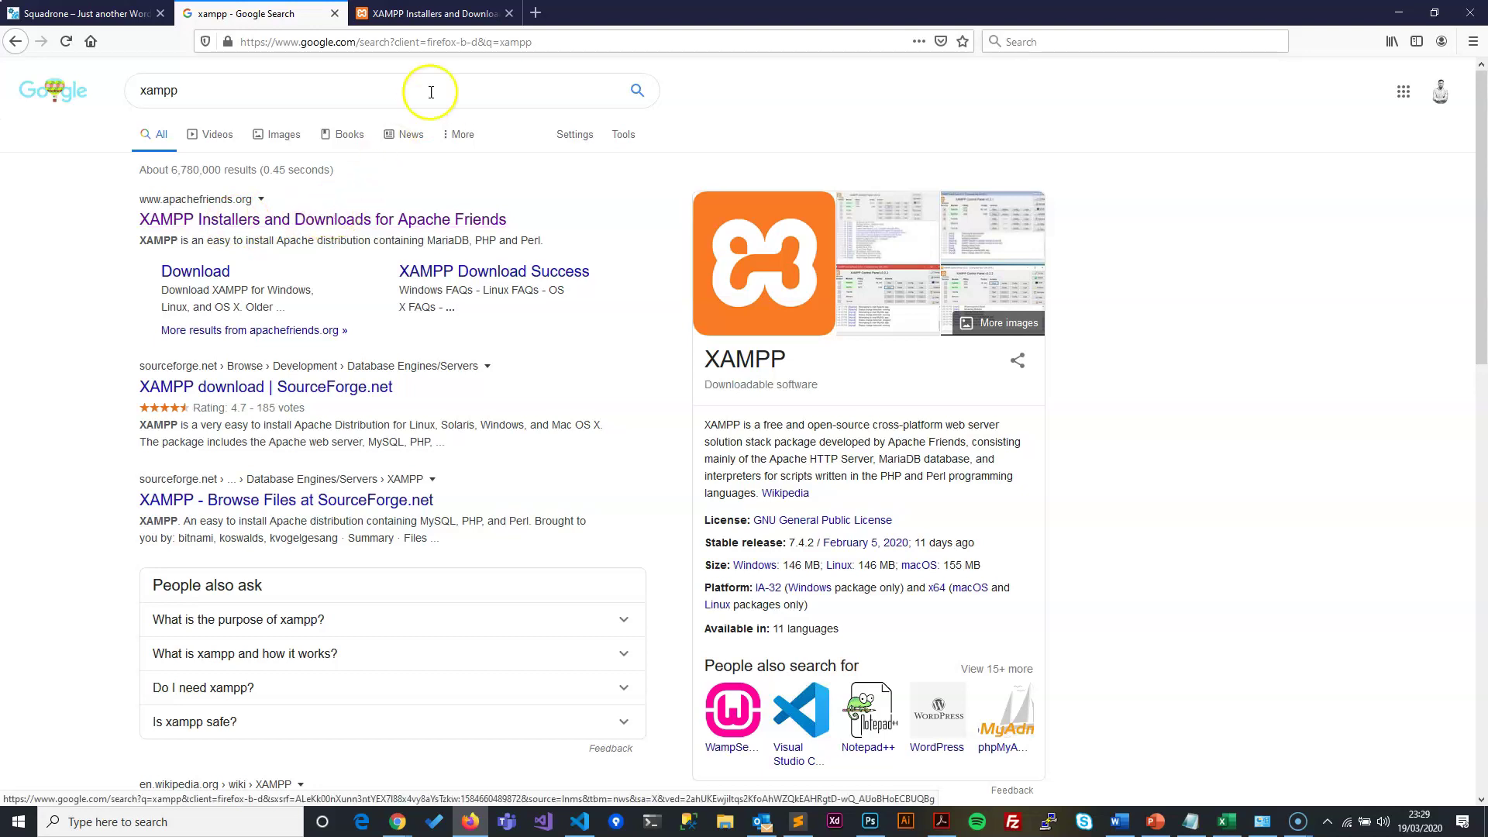
{"action": "left_click", "coordinate": [426, 13]}
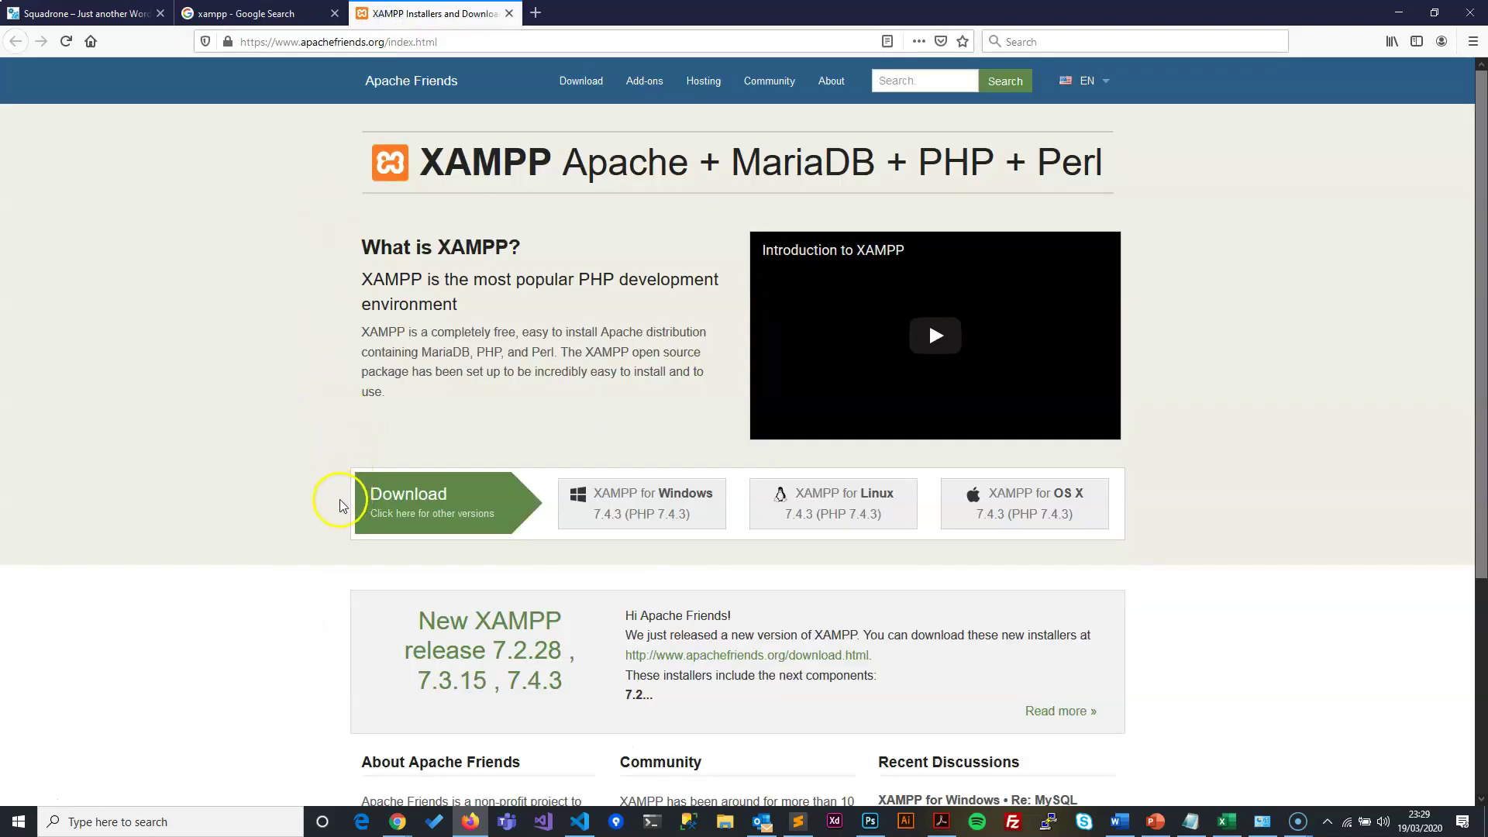
{"action": "scroll", "coordinate": [178, 411], "scroll_direction": "down", "scroll_amount": 1}
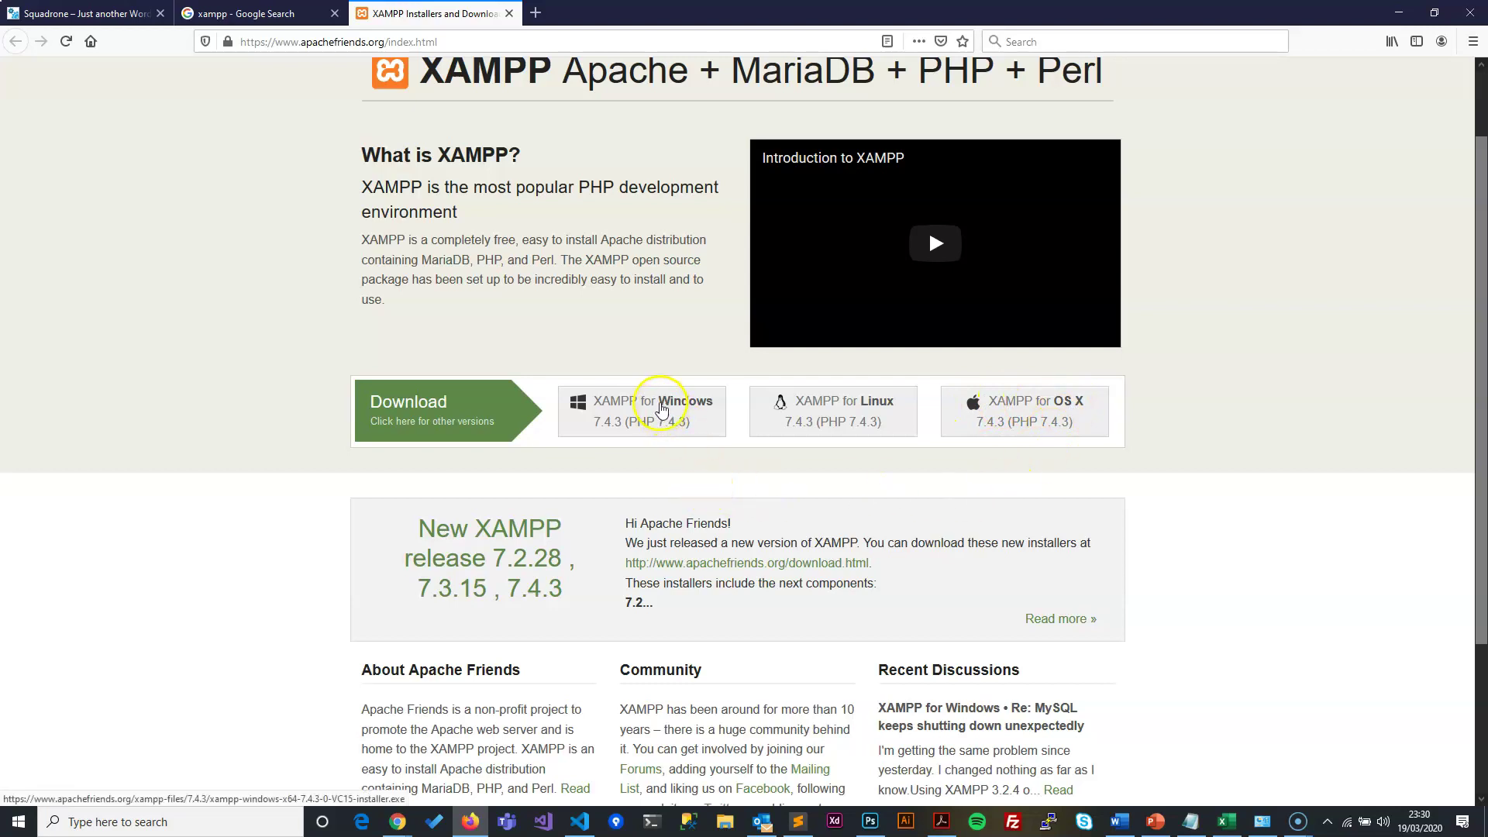
{"action": "left_click", "coordinate": [626, 415]}
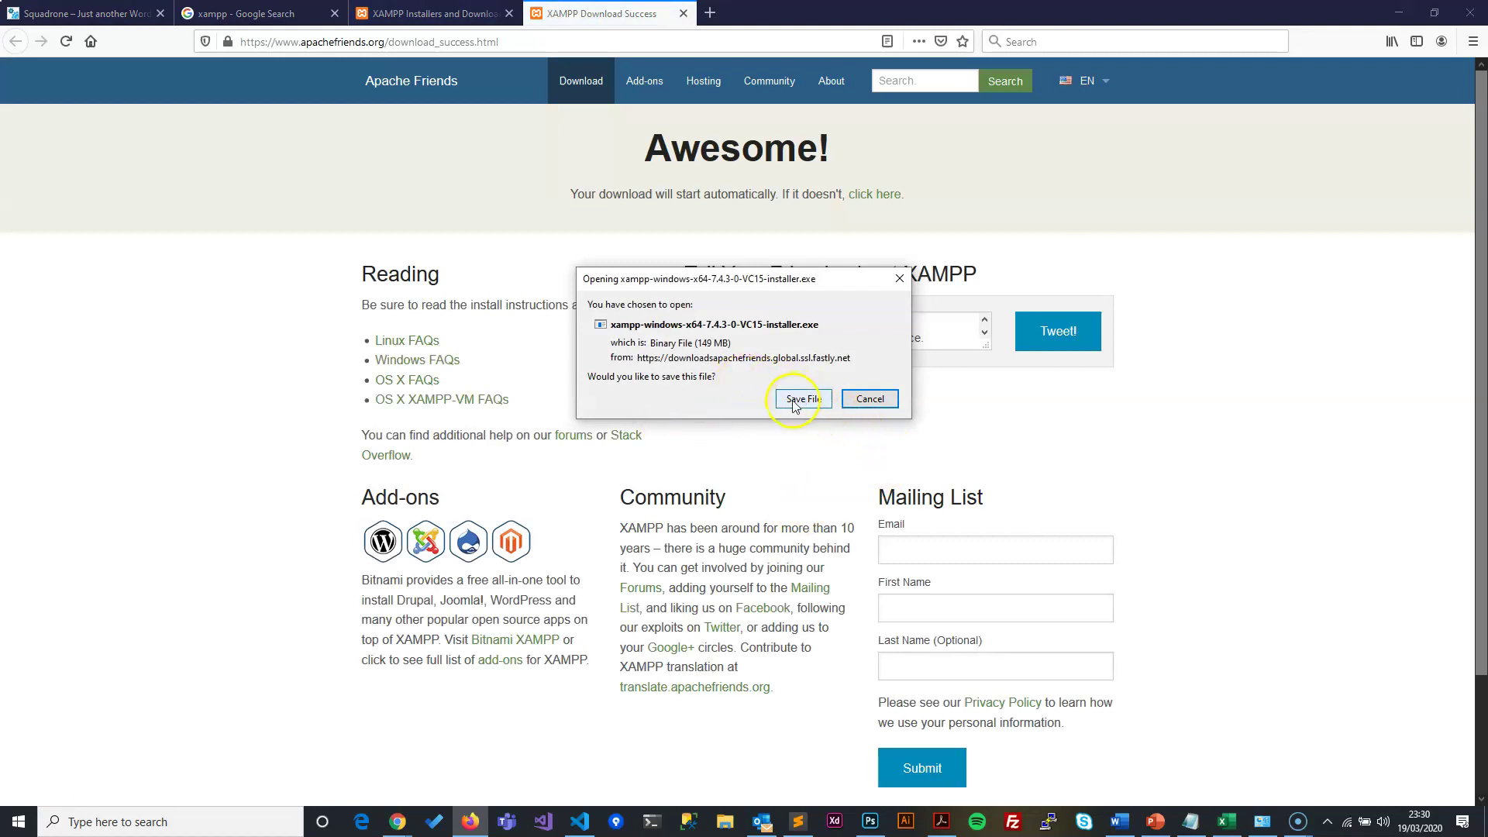
{"action": "left_click", "coordinate": [800, 398]}
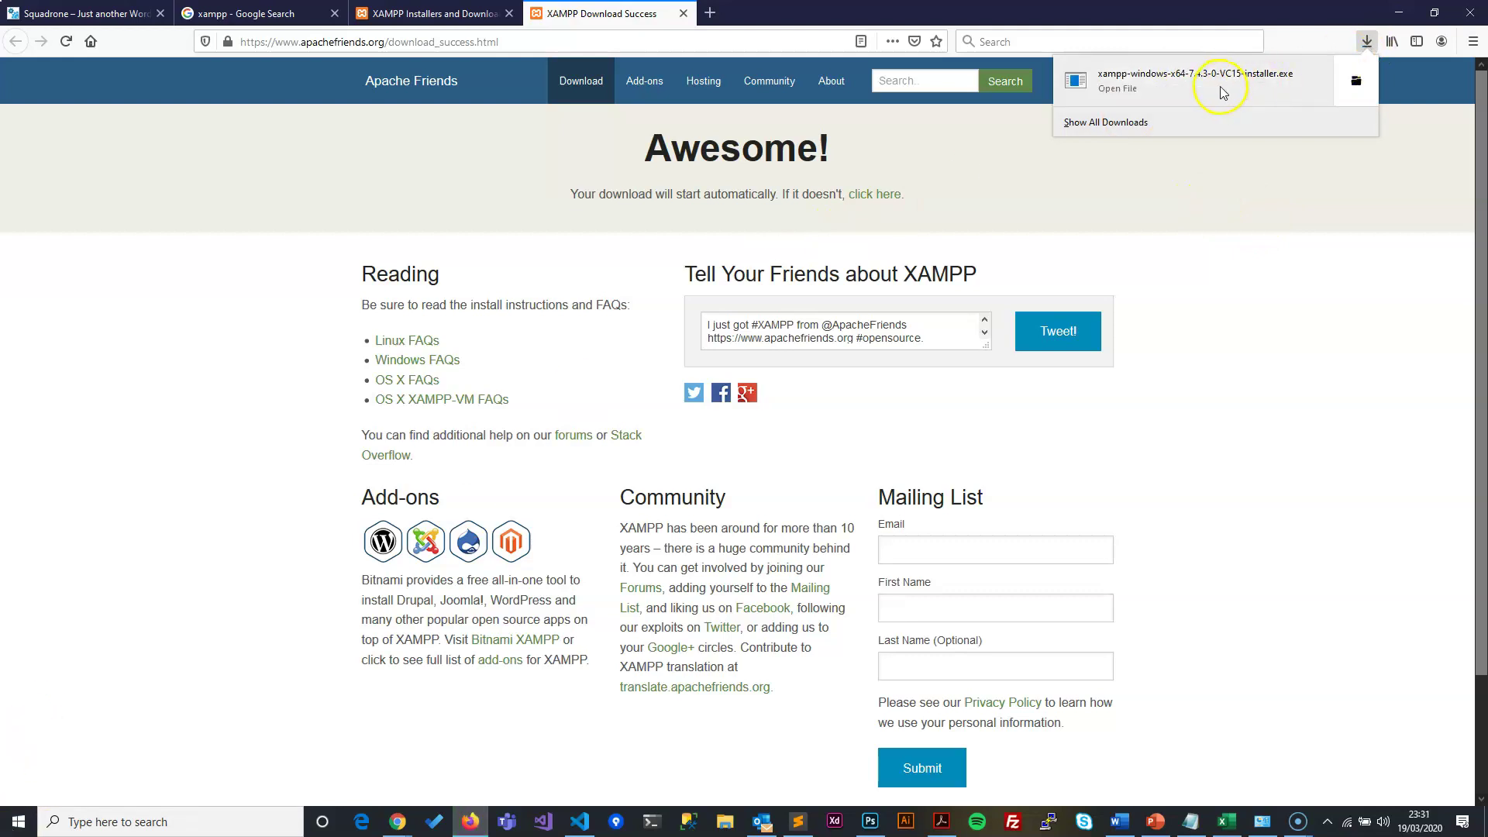
Launch the downloaded XAMPP installer and minimise the browser window.
{"action": "left_click", "coordinate": [1222, 91]}
{"action": "left_click", "coordinate": [1209, 91]}
{"action": "left_click", "coordinate": [1360, 84]}
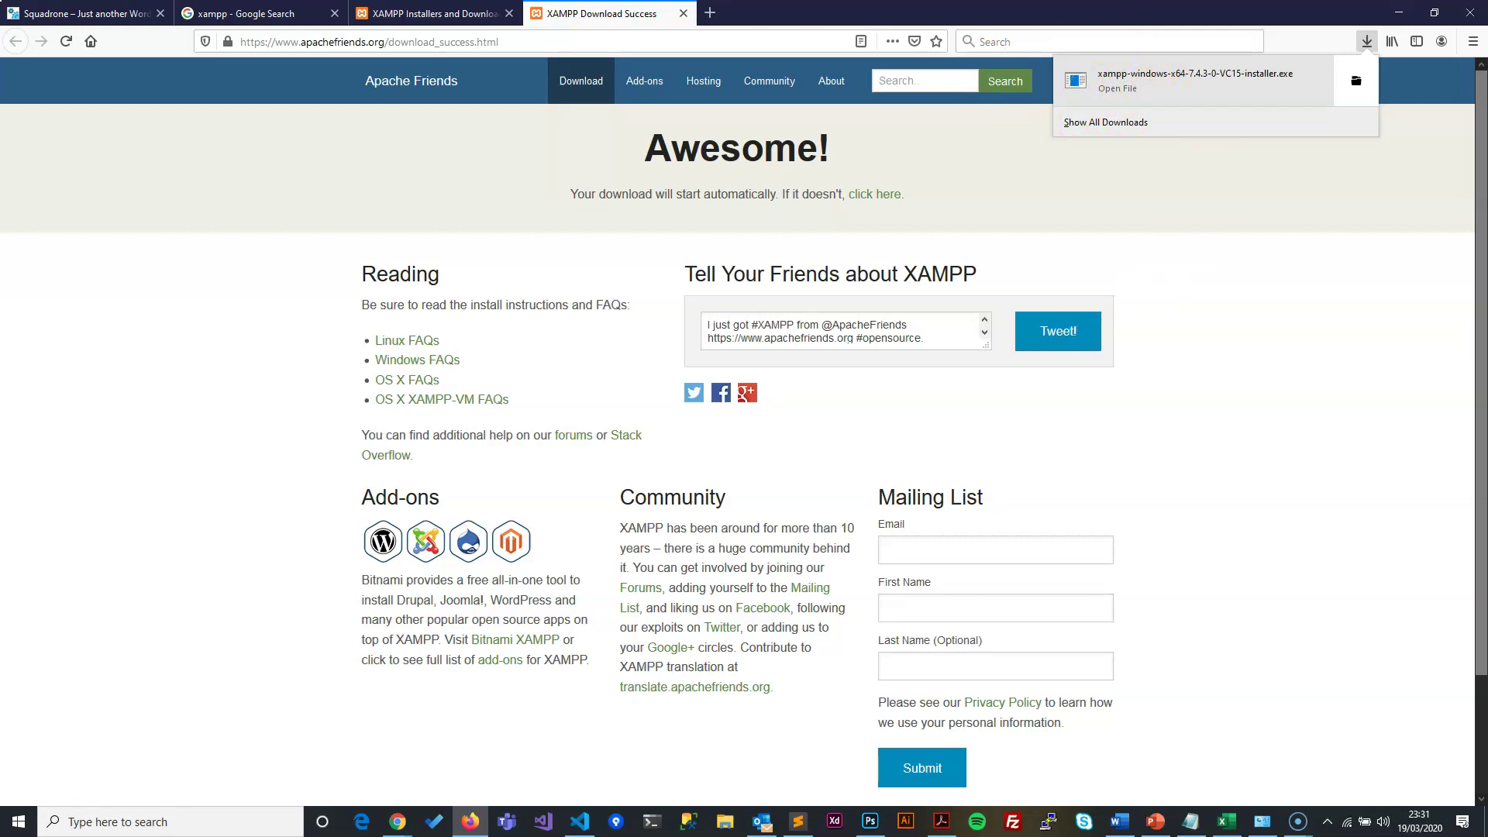
{"action": "left_click", "coordinate": [698, 519]}
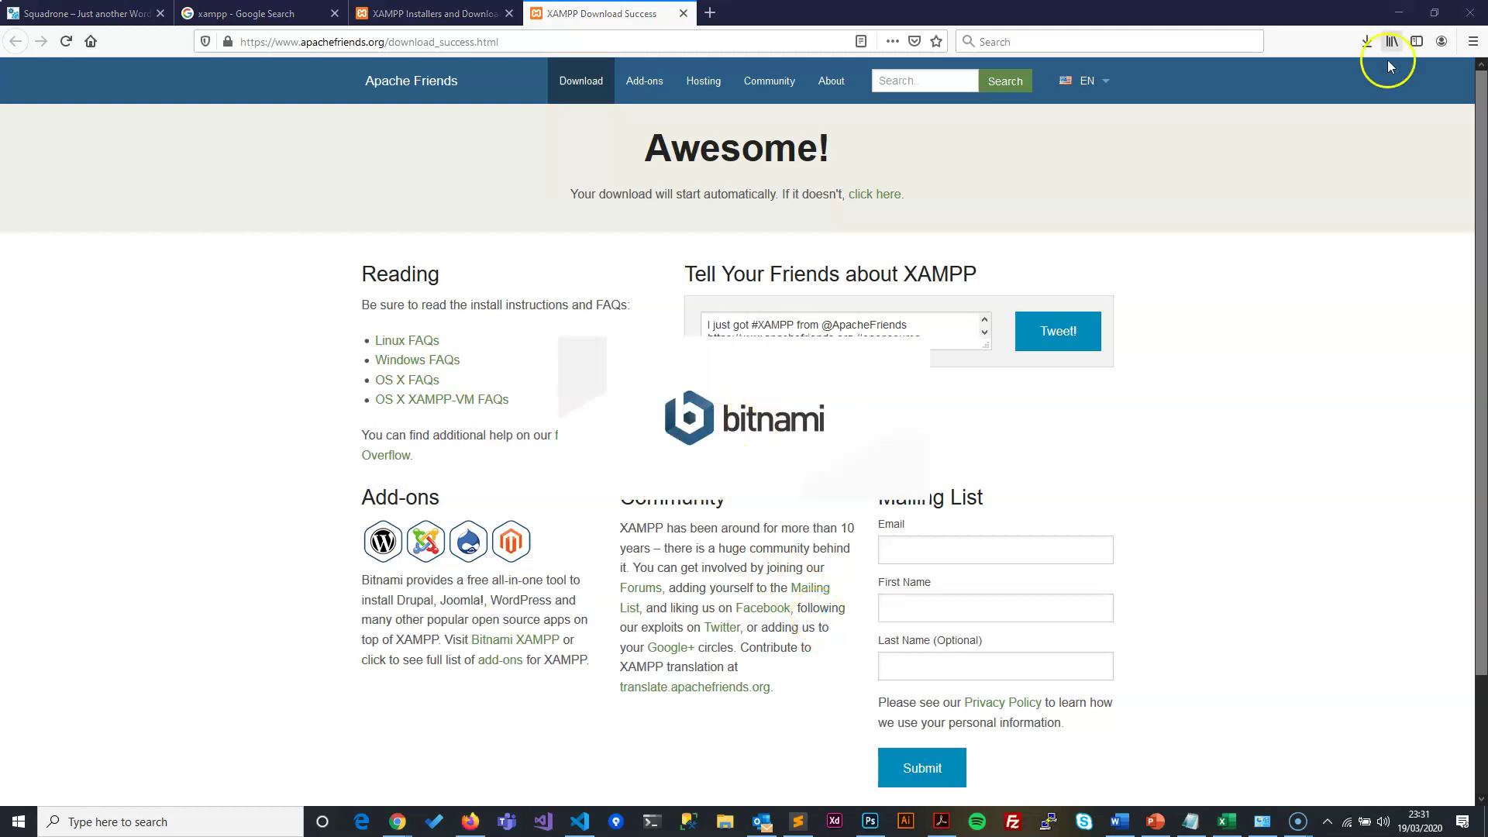
{"action": "left_click", "coordinate": [1393, 20]}
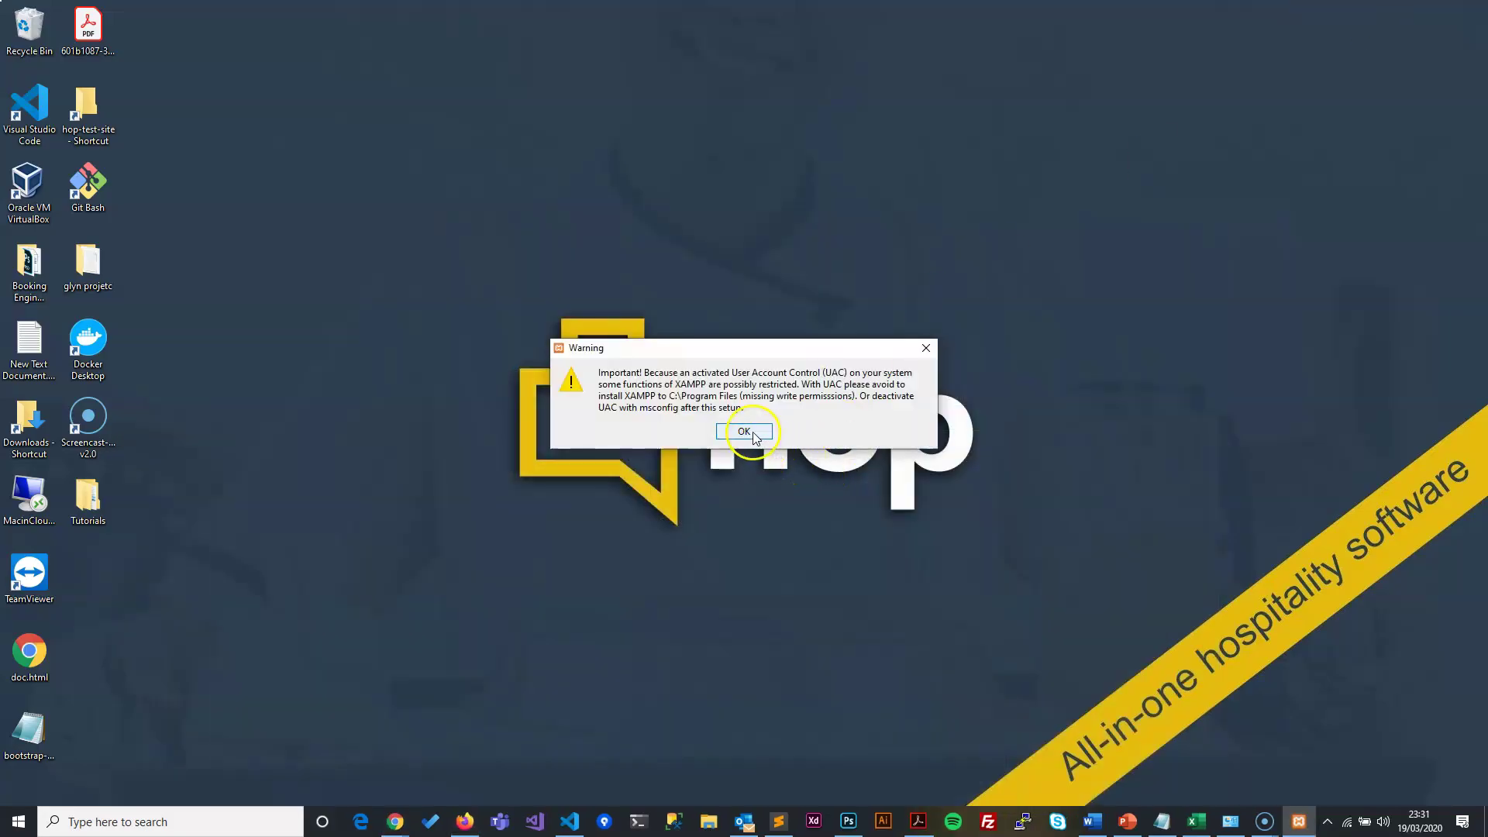
Acknowledge the User Account Control warning and proceed through setup with all default components selected.
{"action": "left_click", "coordinate": [743, 431]}
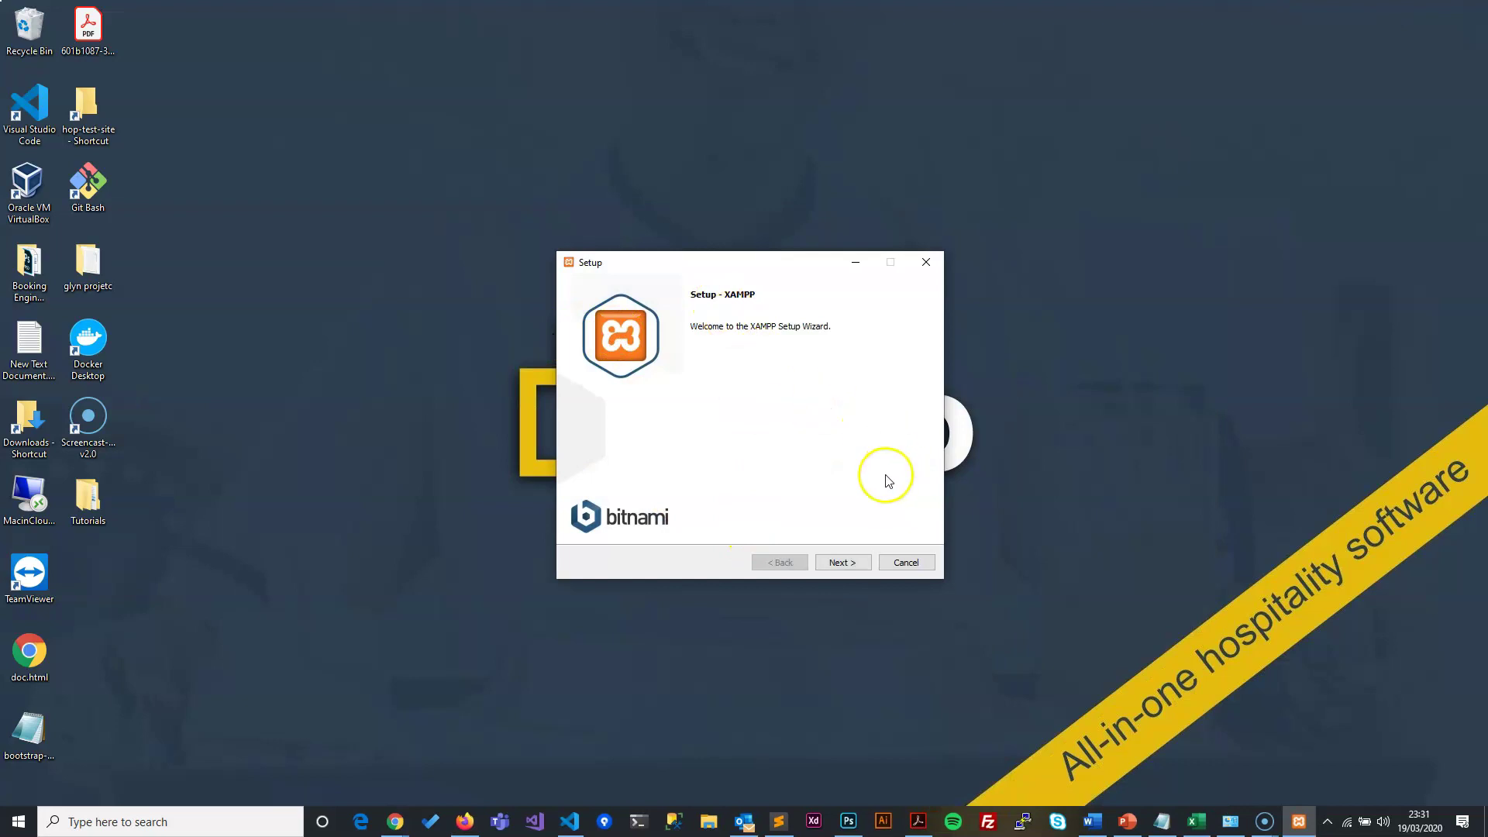
{"action": "left_click", "coordinate": [857, 570]}
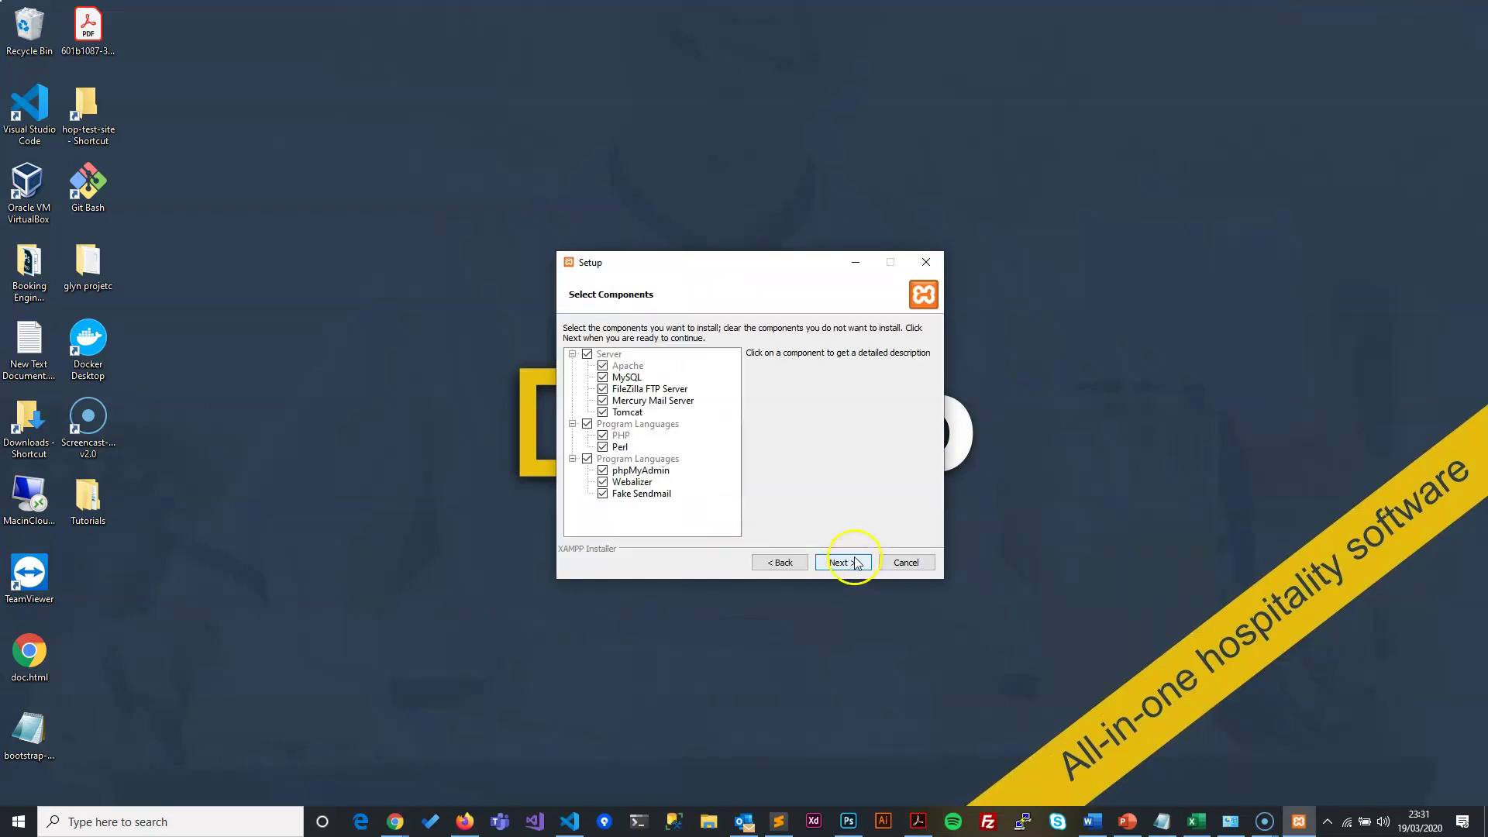
{"action": "left_click", "coordinate": [857, 564]}
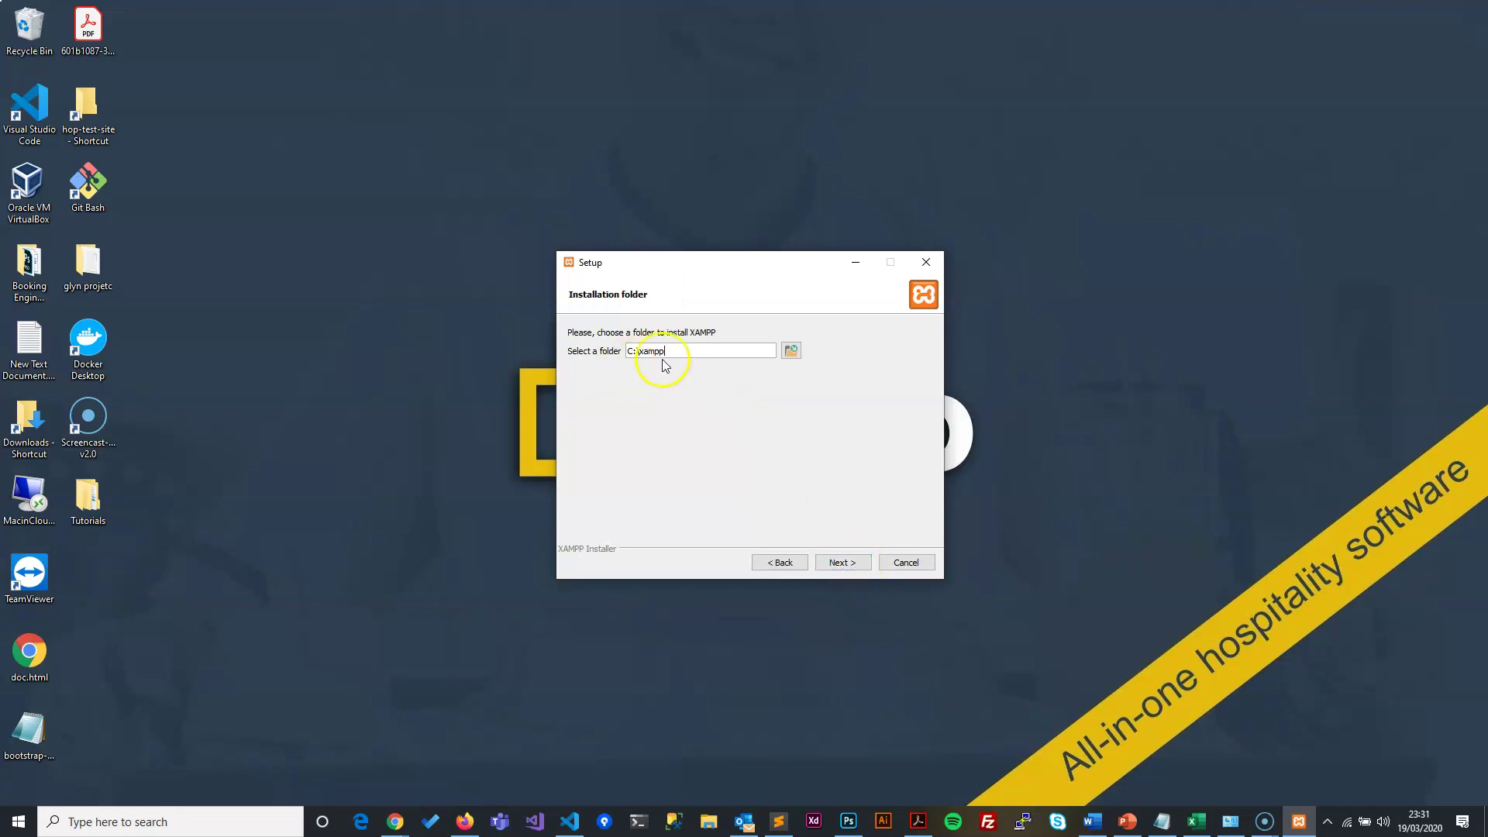
{"action": "left_click_drag", "start_coordinate": [667, 351], "coordinate": [621, 346]}
{"action": "left_click", "coordinate": [790, 350]}
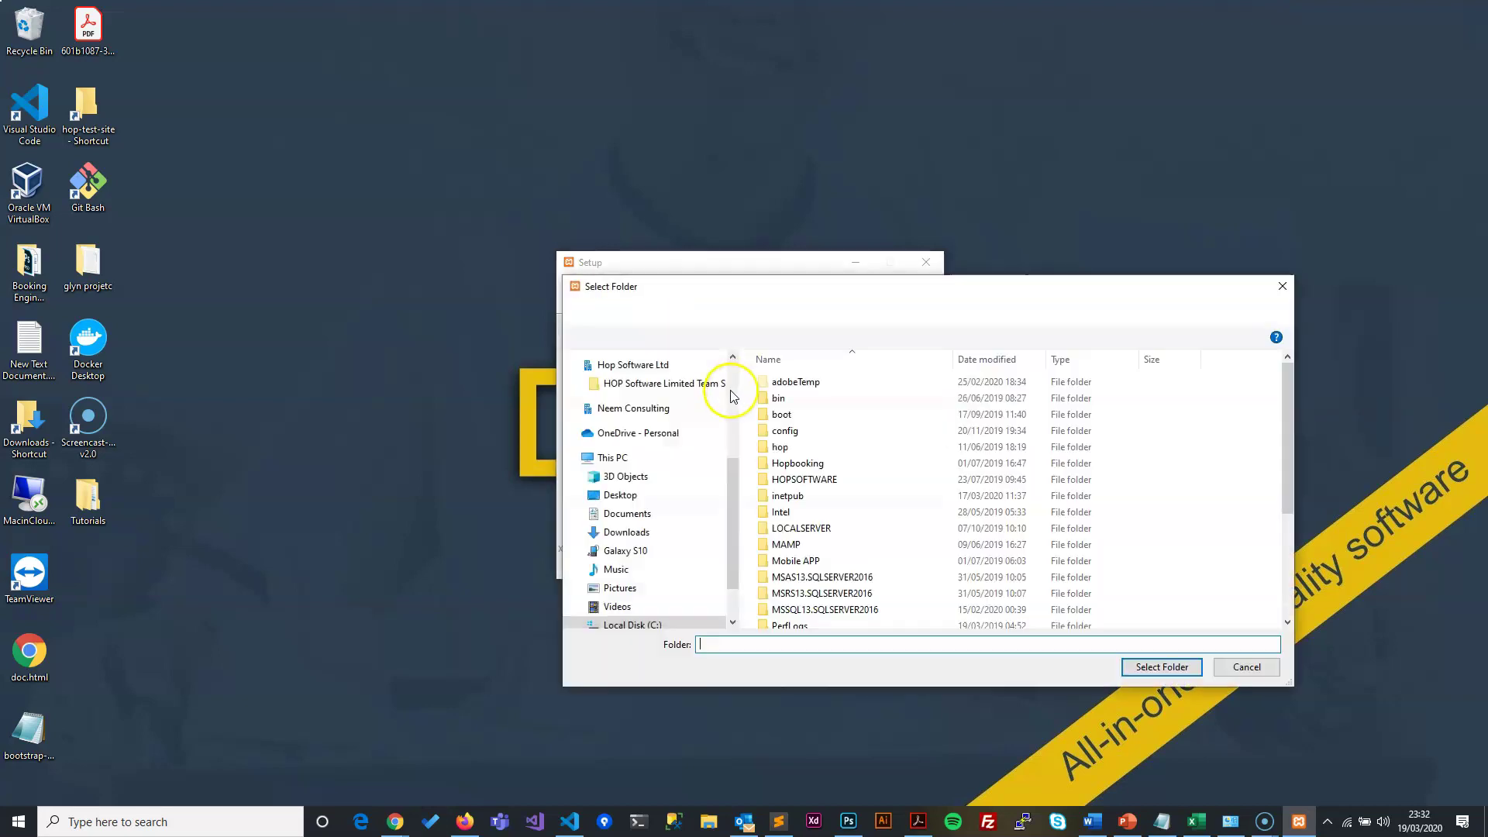
{"action": "scroll", "coordinate": [667, 512], "scroll_direction": "down", "scroll_amount": 1}
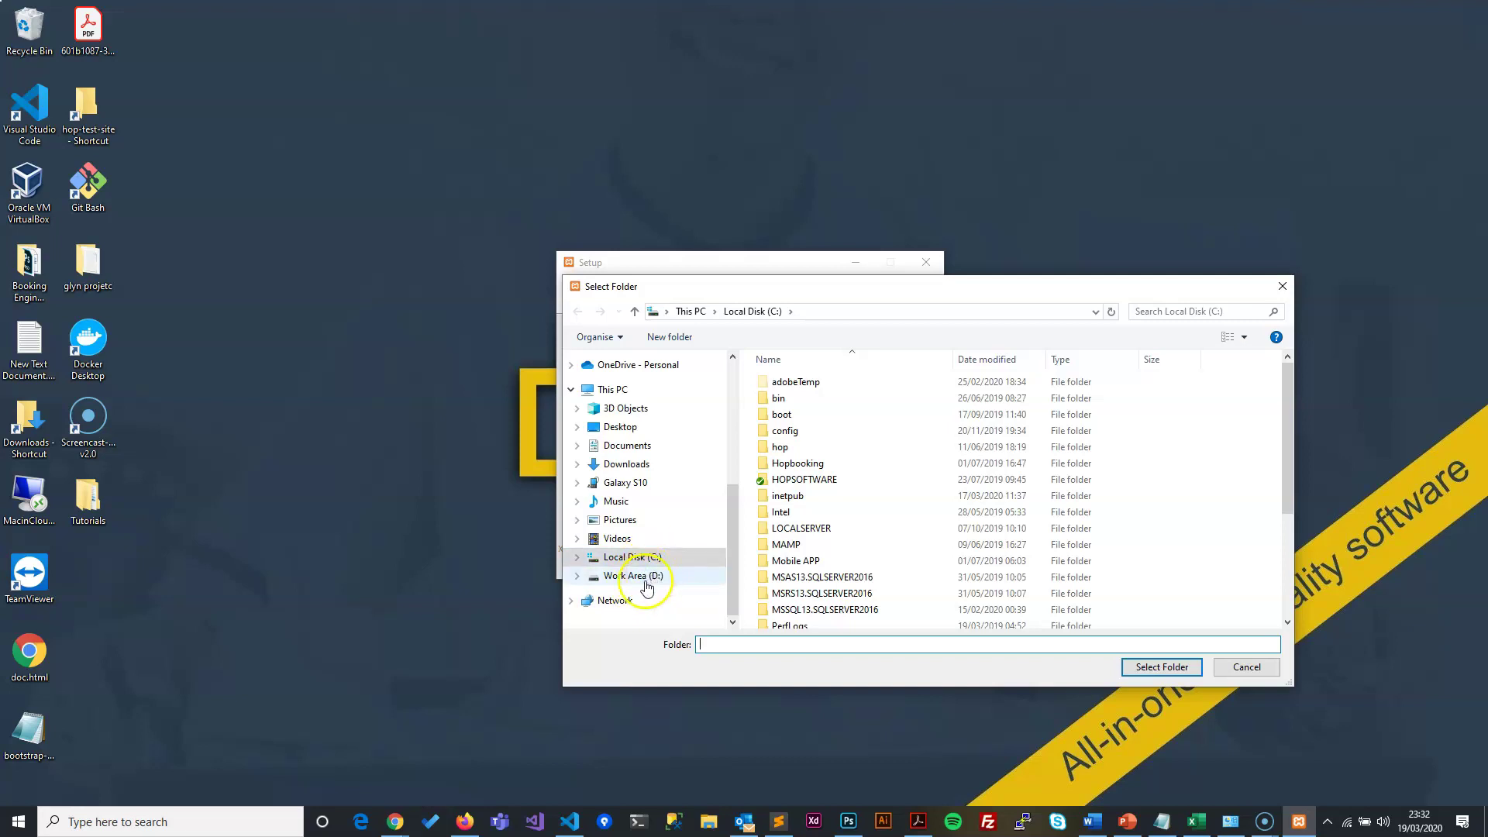
{"action": "left_click", "coordinate": [1247, 667]}
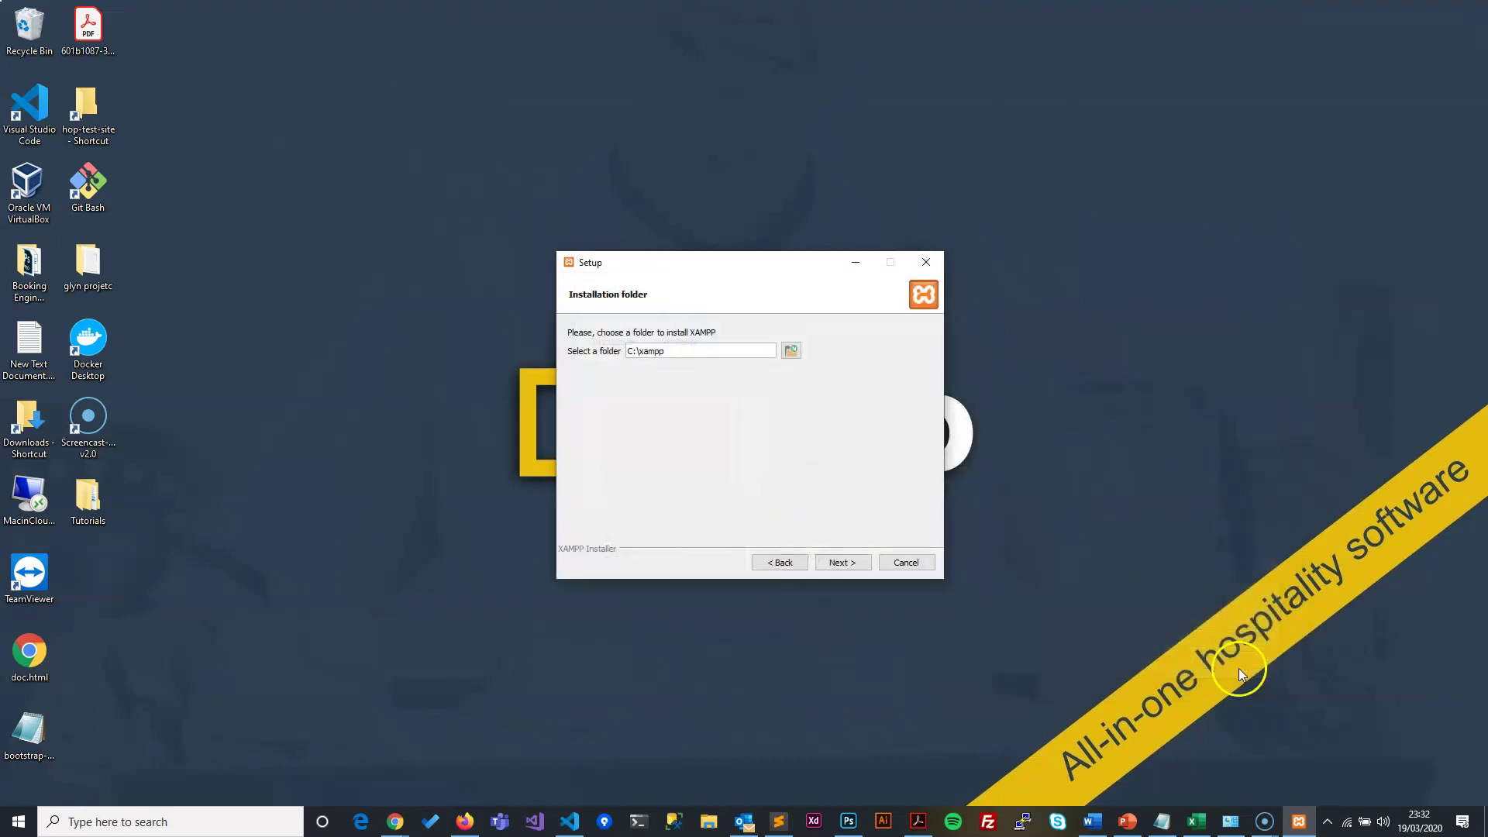
Accept C:\xampp as the installation folder, opt out of learning more about Bitnami, and start the installation.
{"action": "left_click", "coordinate": [840, 566]}
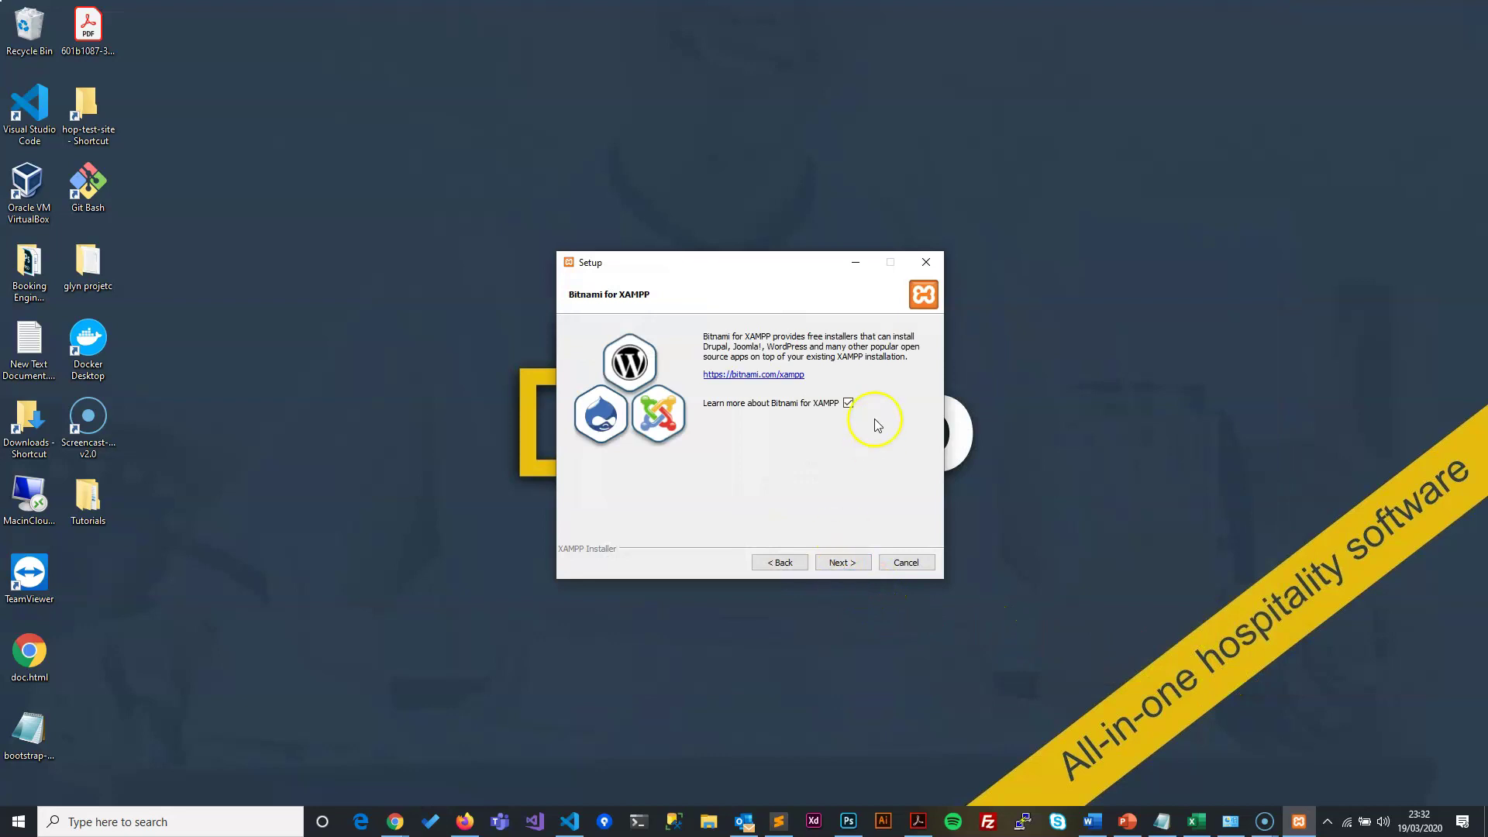
{"action": "left_click", "coordinate": [849, 403]}
{"action": "left_click", "coordinate": [844, 563]}
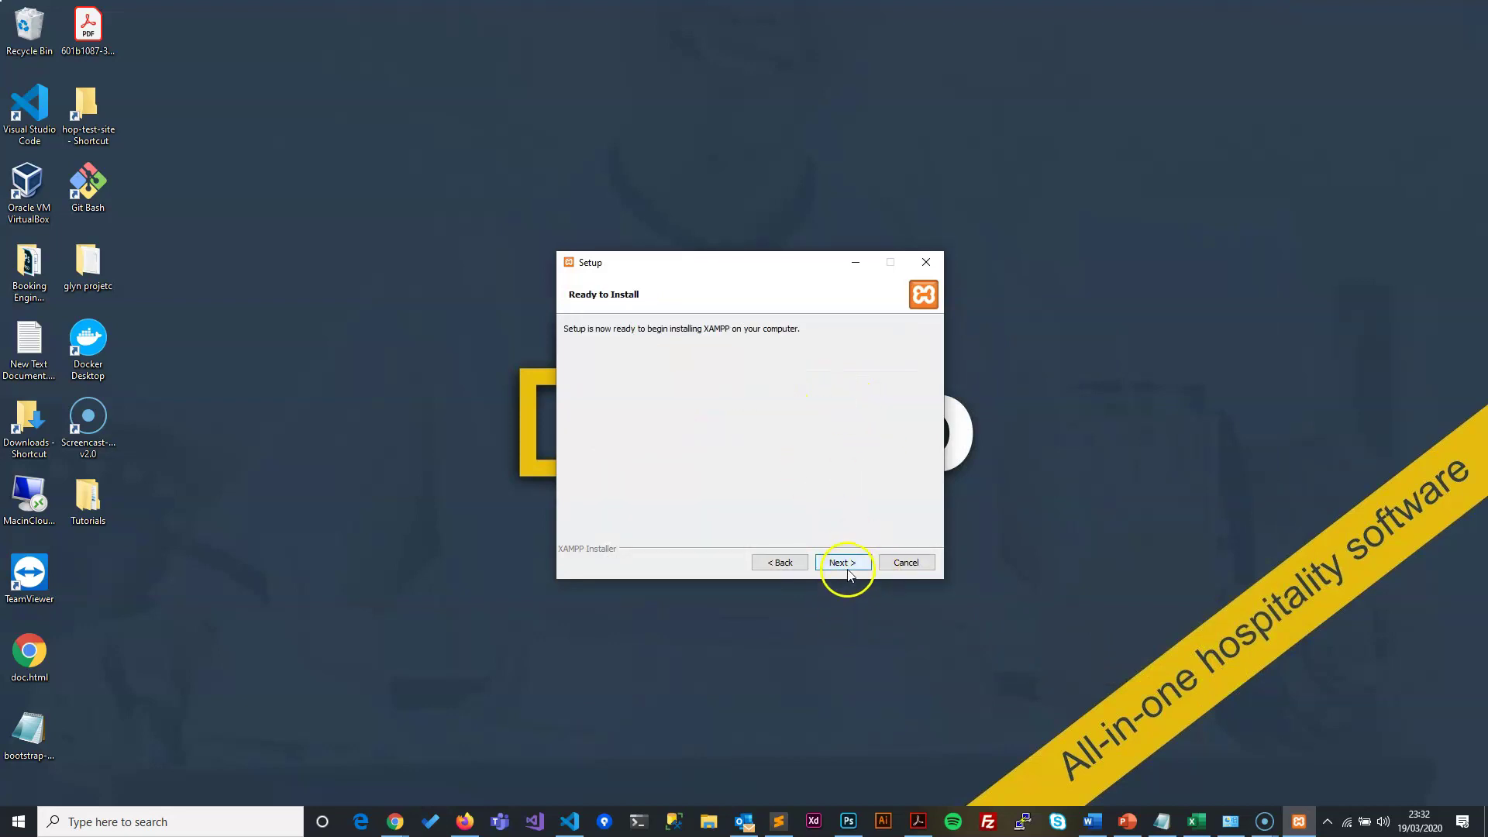
{"action": "left_click", "coordinate": [844, 563]}
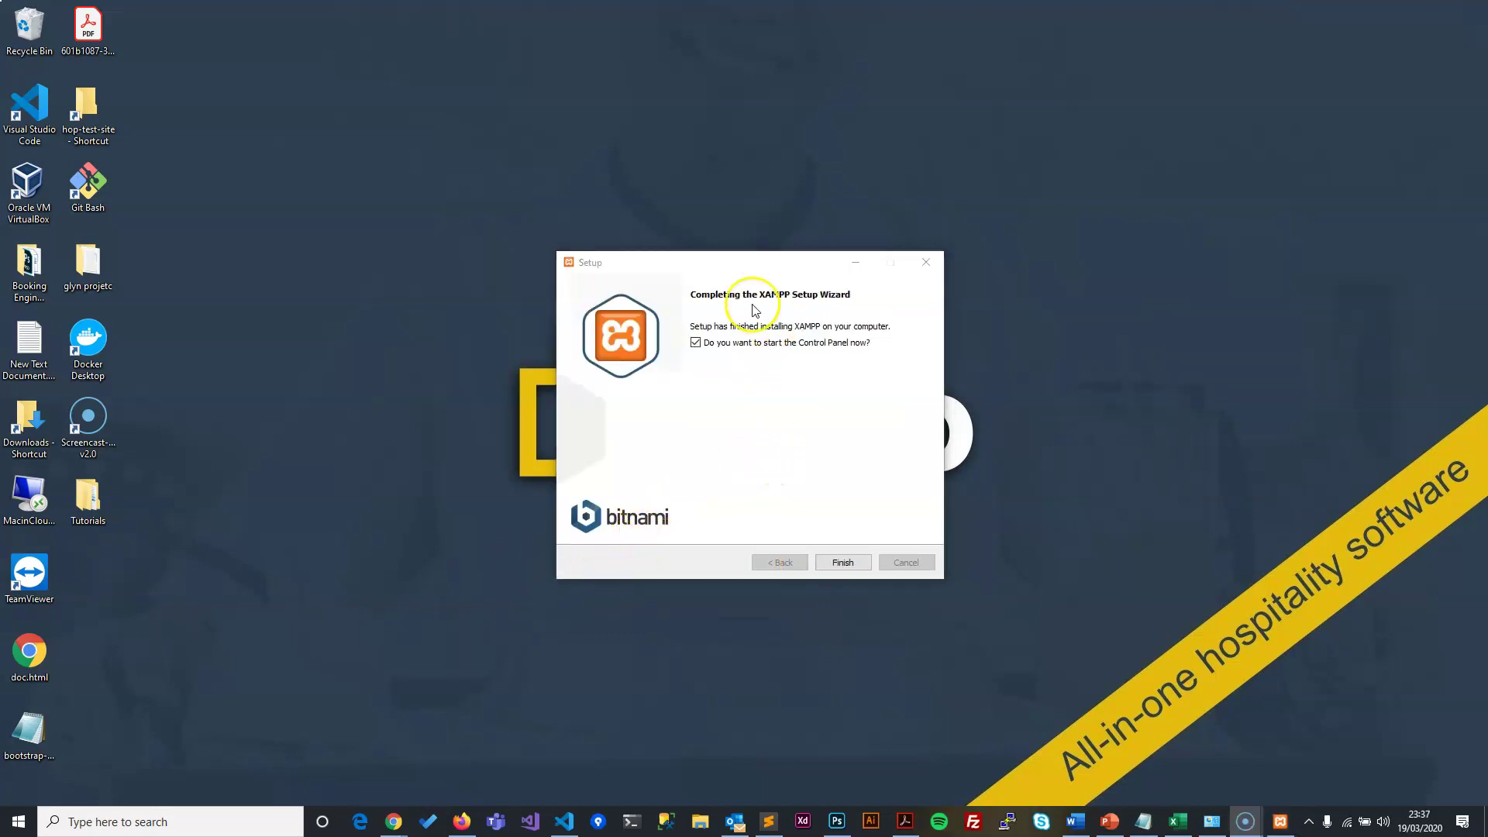
Finish setup with the Control Panel starting in English, and move its window towards the middle of the desktop.
{"action": "left_click", "coordinate": [843, 564]}
{"action": "left_click", "coordinate": [715, 394]}
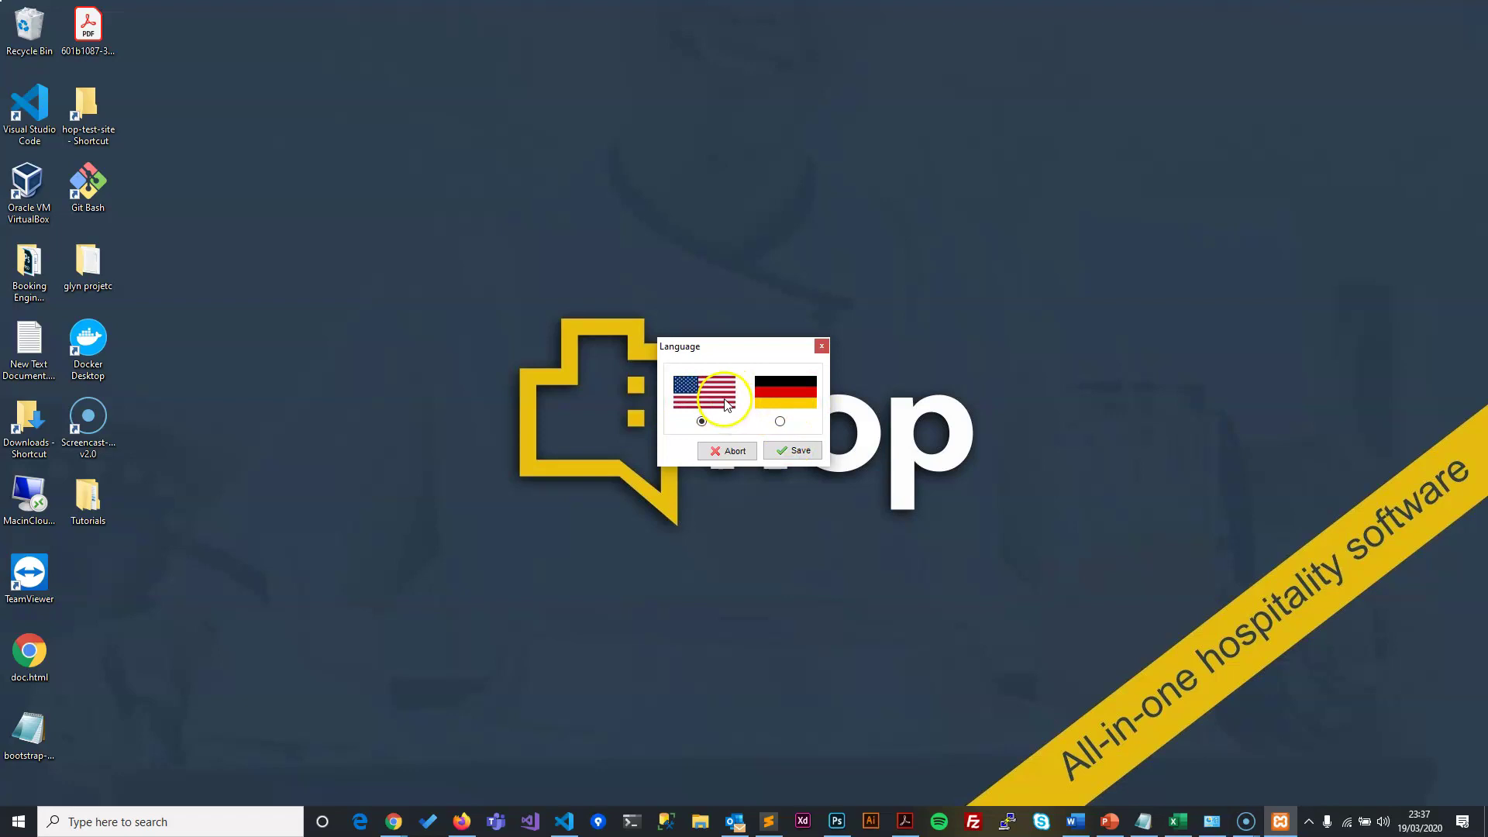
{"action": "left_click", "coordinate": [789, 452]}
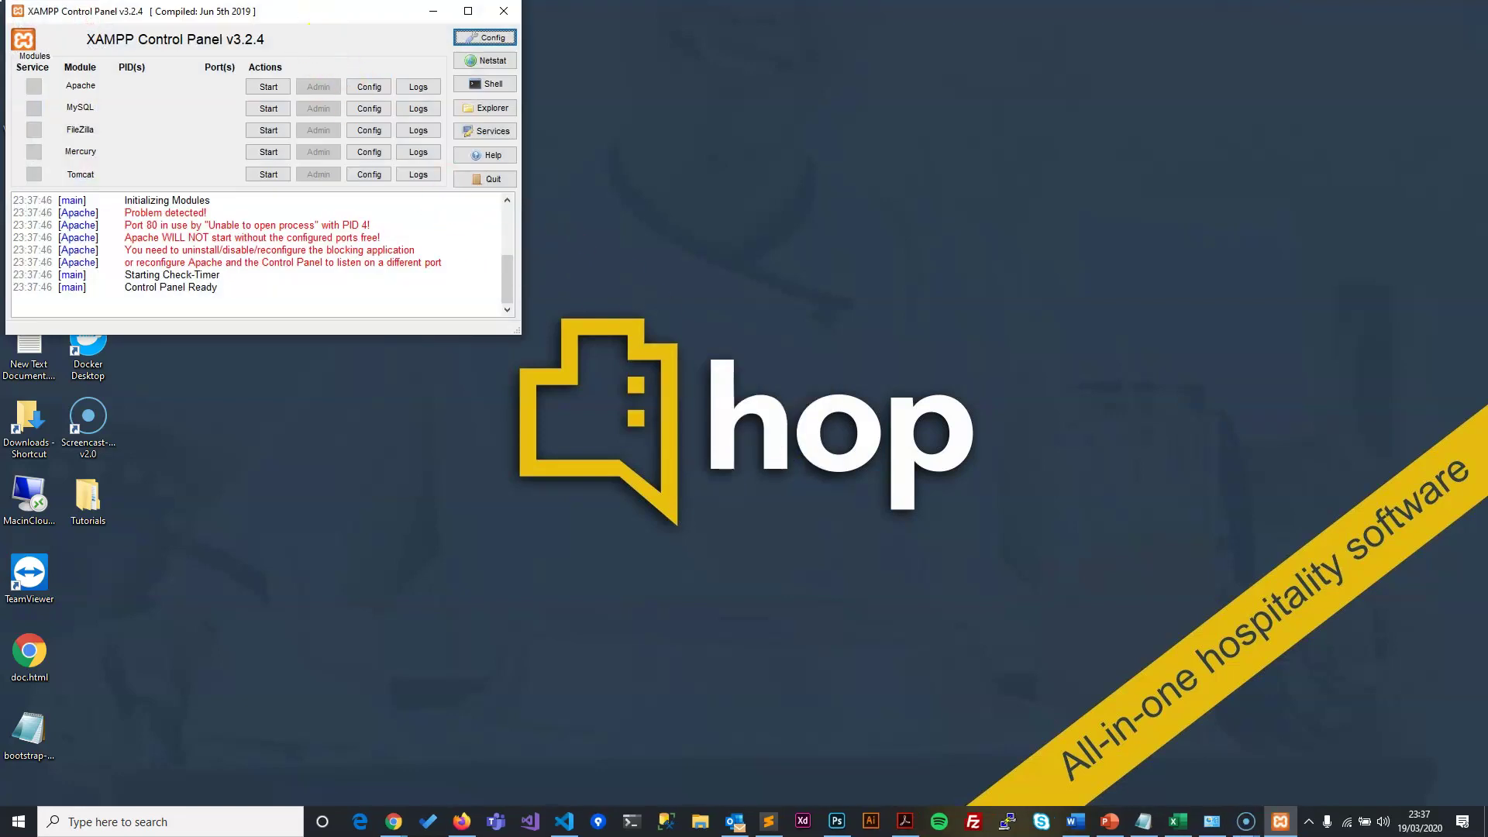
{"action": "left_click_drag", "start_coordinate": [310, 19], "coordinate": [719, 191]}
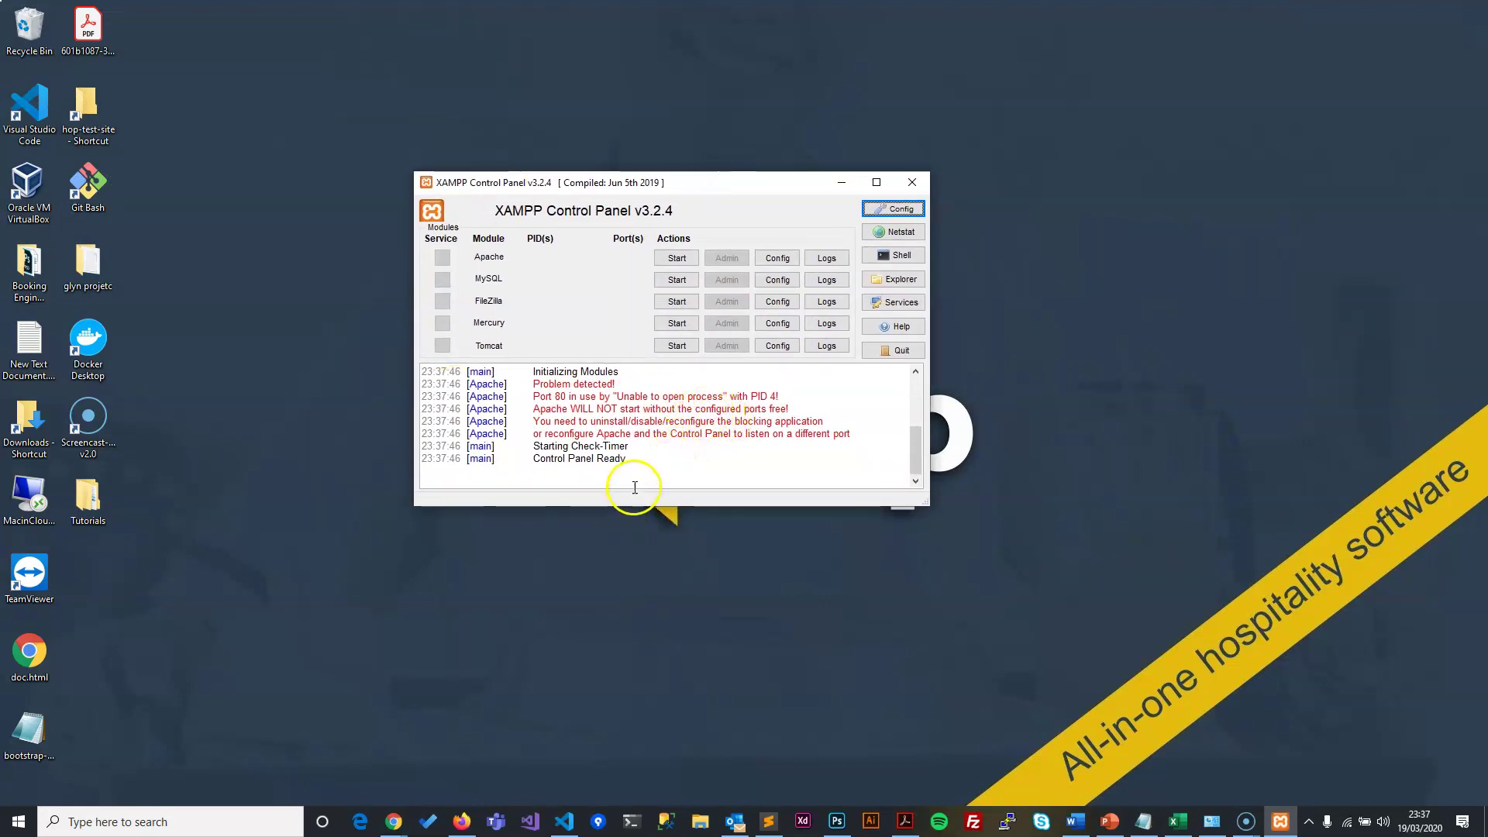
Examine the Apache messages about its port in the Control Panel log.
{"action": "left_click_drag", "start_coordinate": [630, 462], "coordinate": [474, 383]}
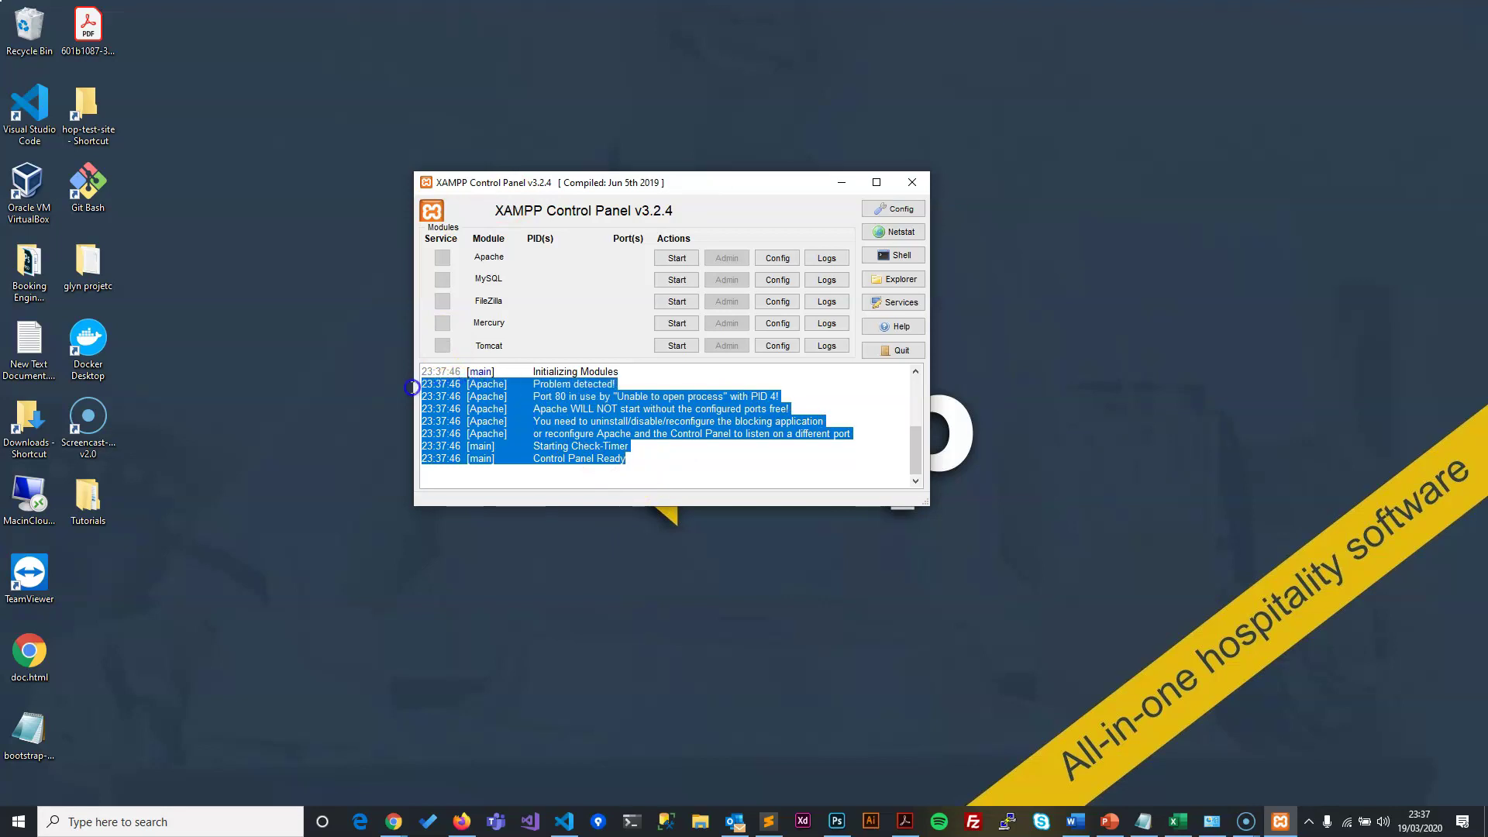
{"action": "left_click", "coordinate": [622, 422]}
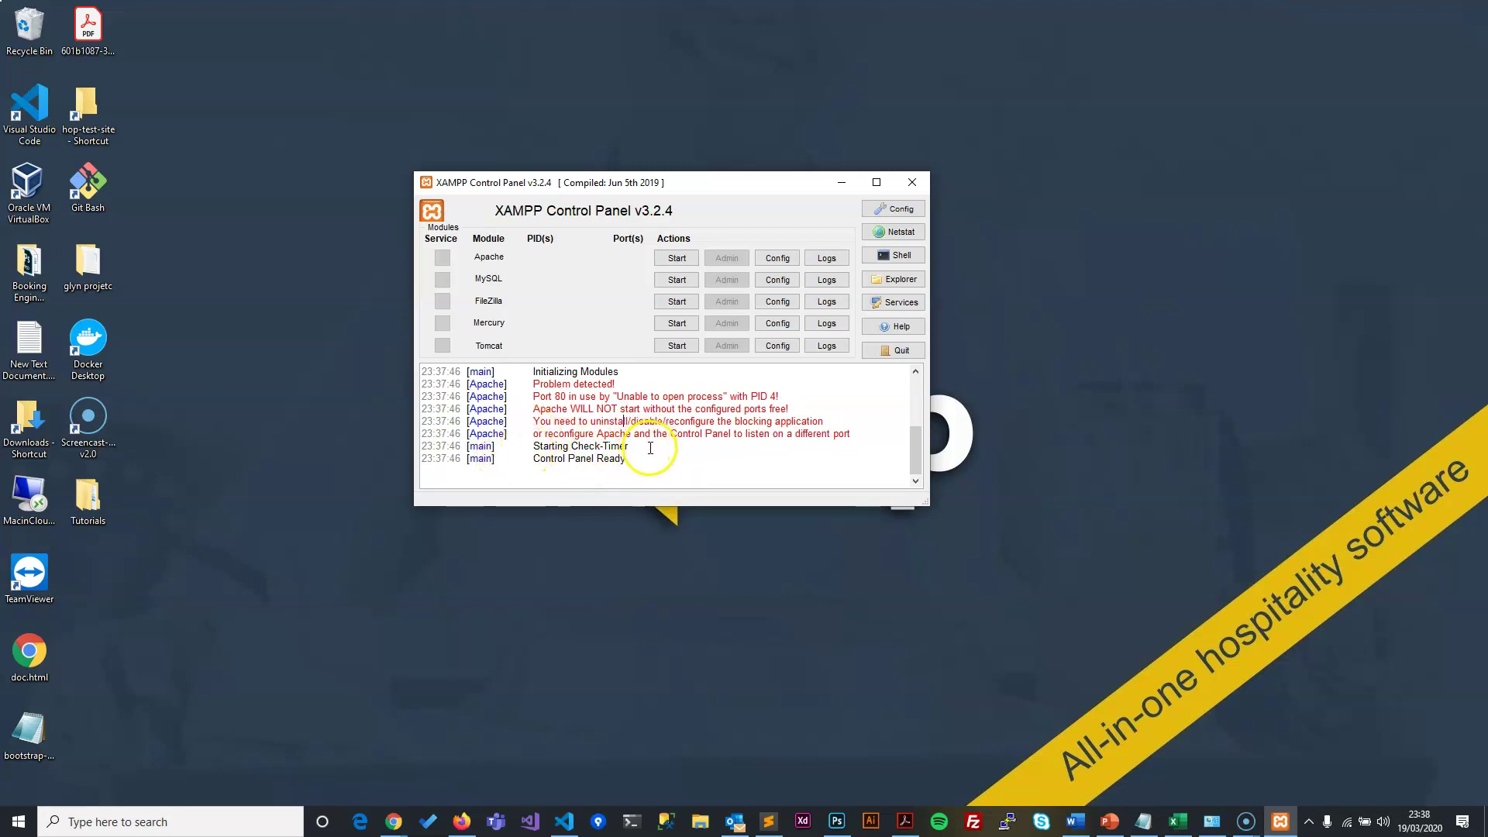
{"action": "left_click_drag", "start_coordinate": [642, 463], "coordinate": [440, 390]}
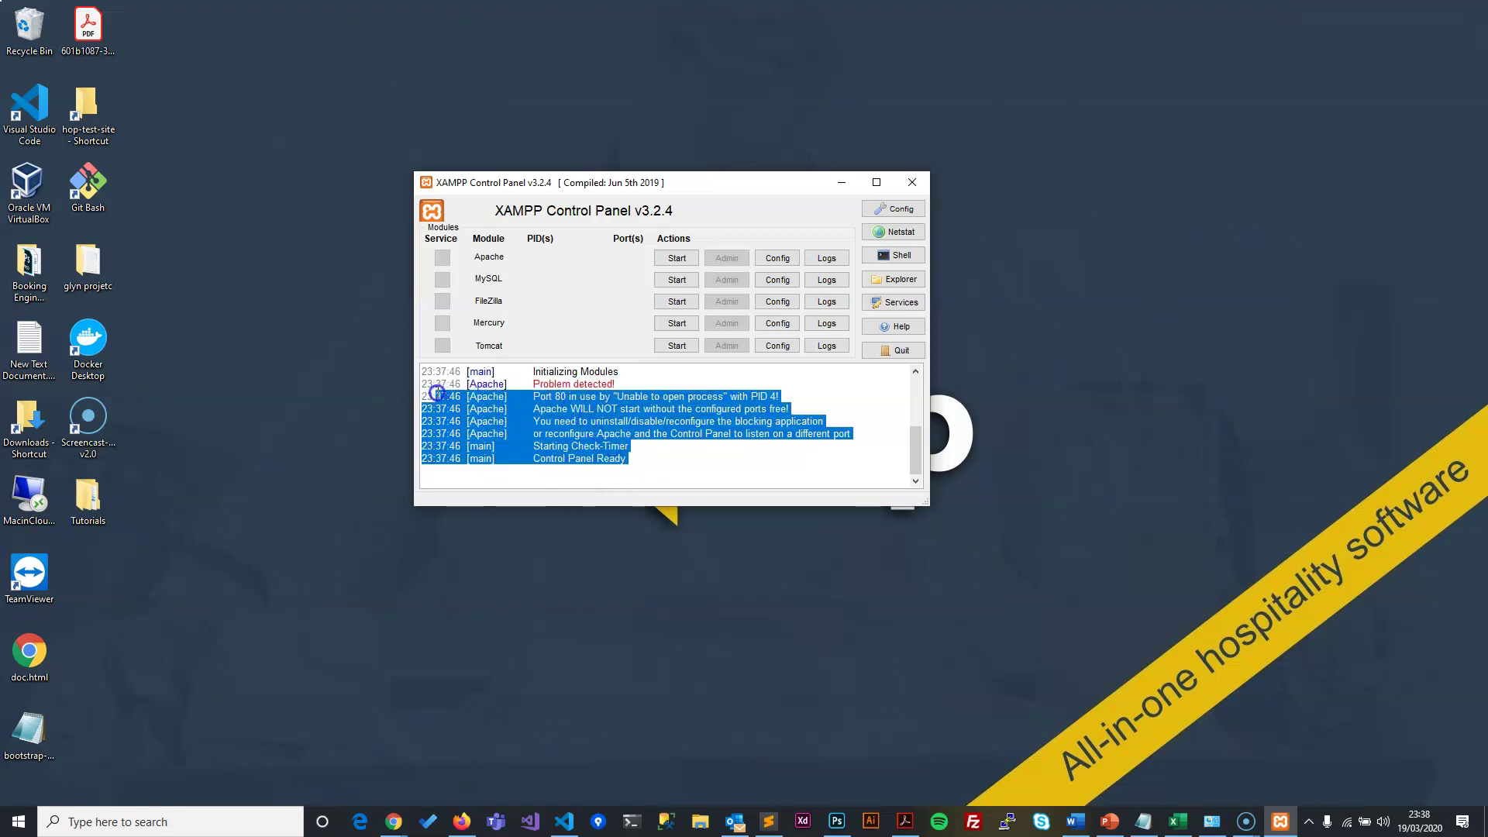
{"action": "left_click", "coordinate": [623, 456]}
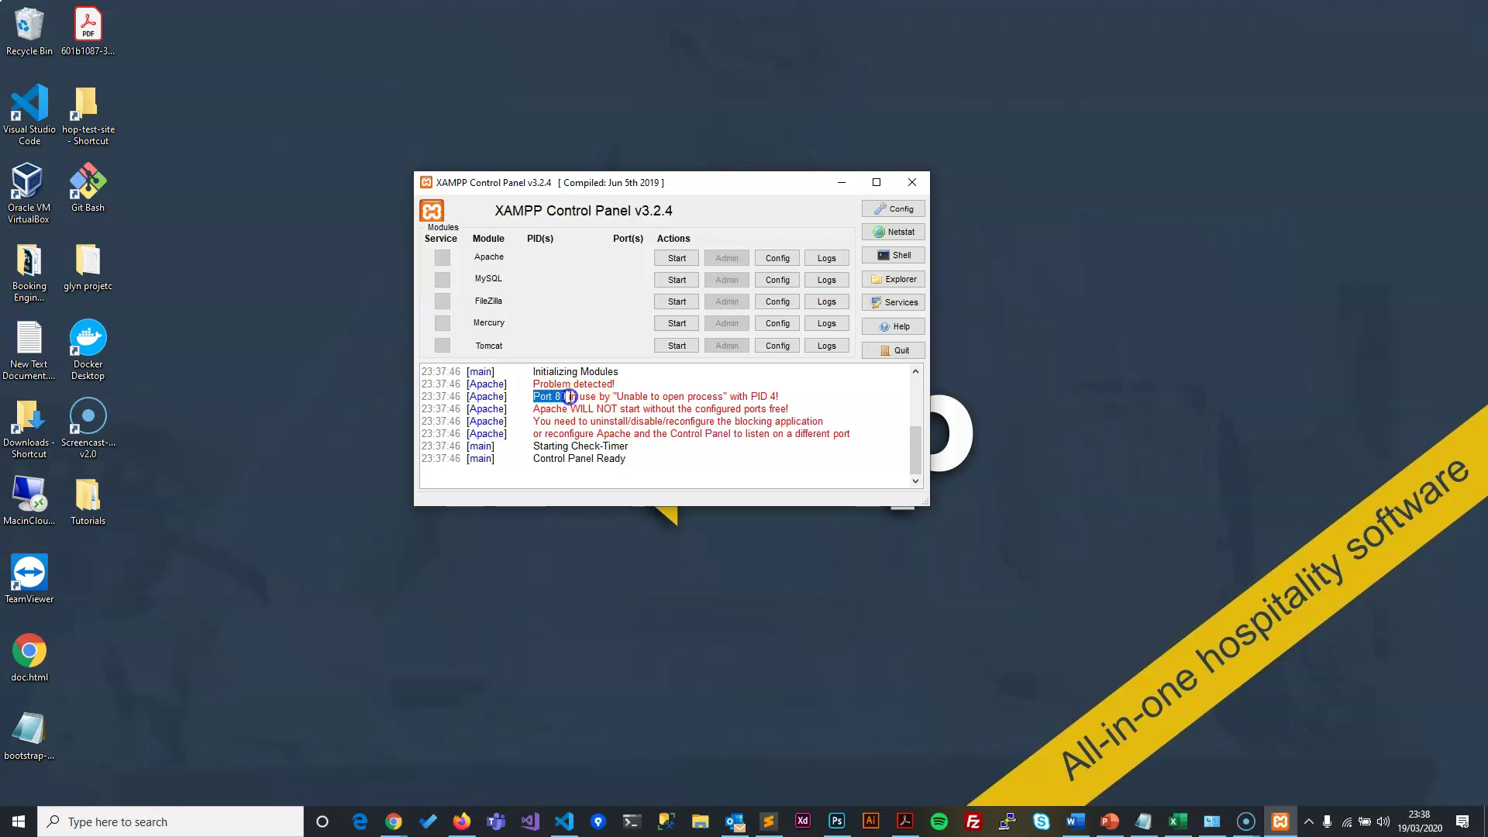
{"action": "left_click_drag", "start_coordinate": [595, 399], "coordinate": [540, 402]}
{"action": "left_click_drag", "start_coordinate": [543, 401], "coordinate": [552, 392]}
{"action": "left_click", "coordinate": [590, 432]}
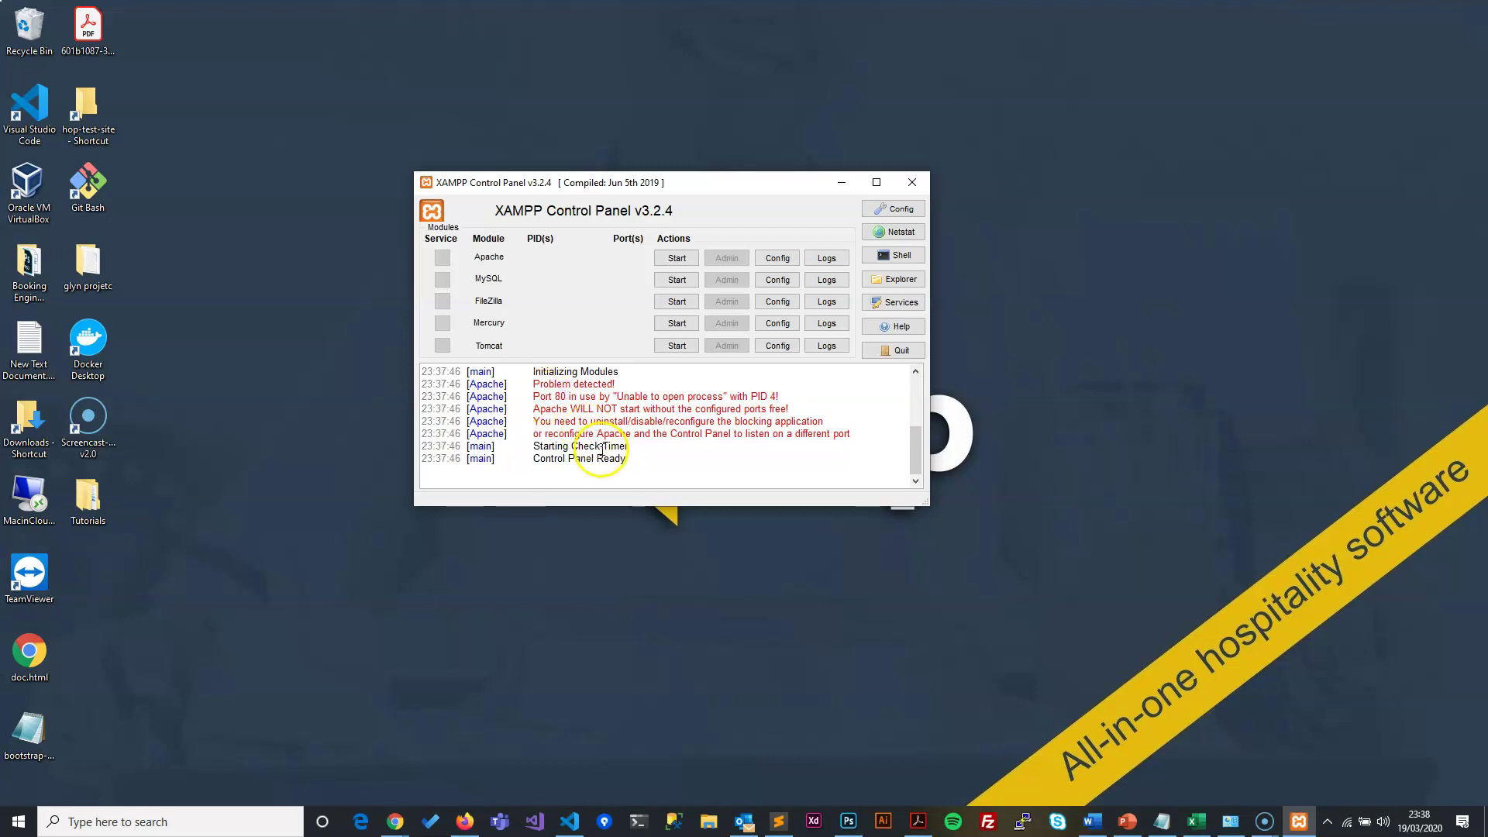
{"action": "left_click", "coordinate": [534, 401]}
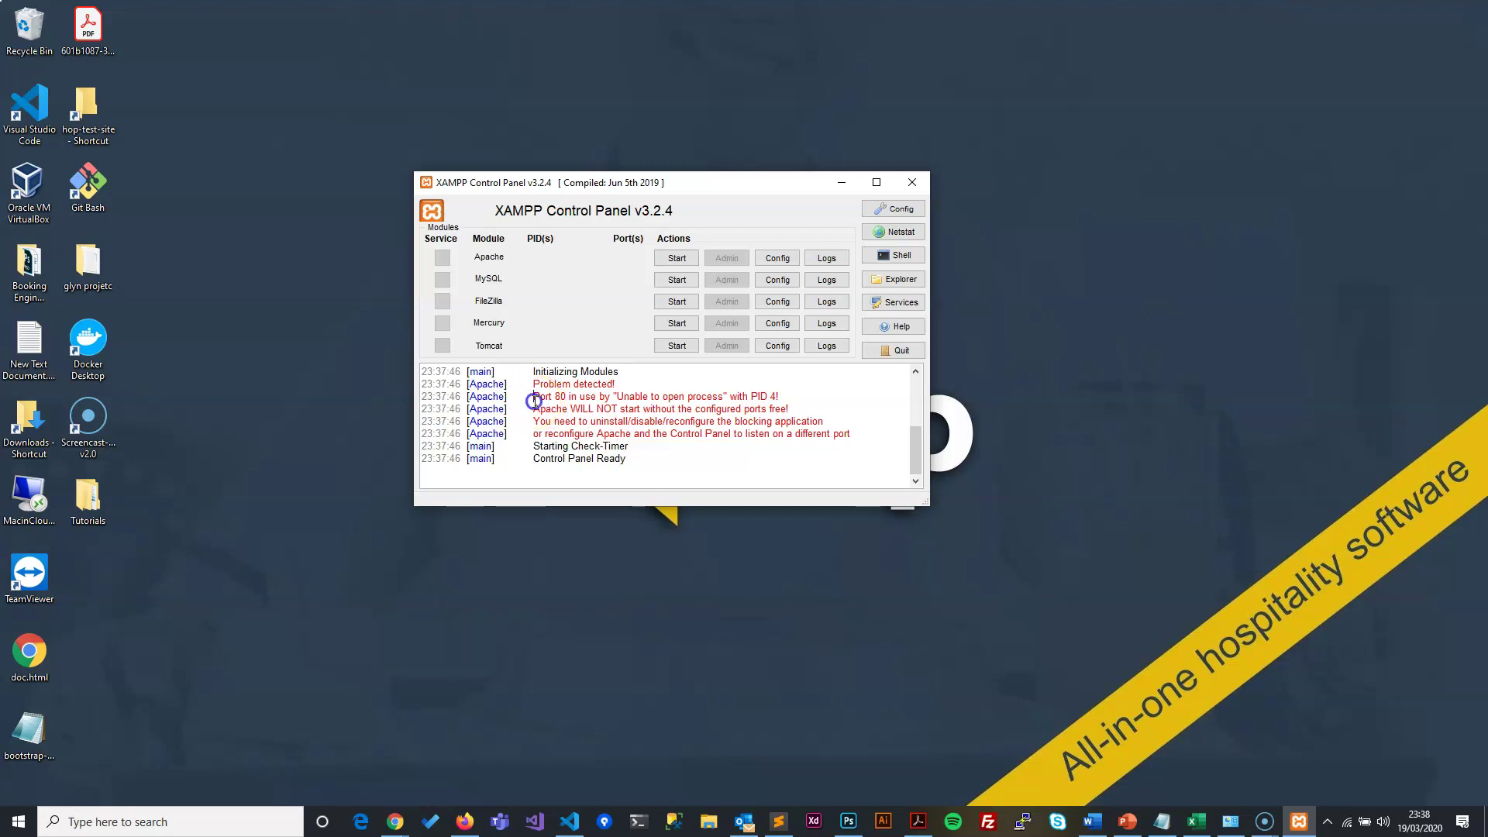
Check the Netstat list of listening TCP sockets for the process using port 80.
{"action": "left_click", "coordinate": [900, 232]}
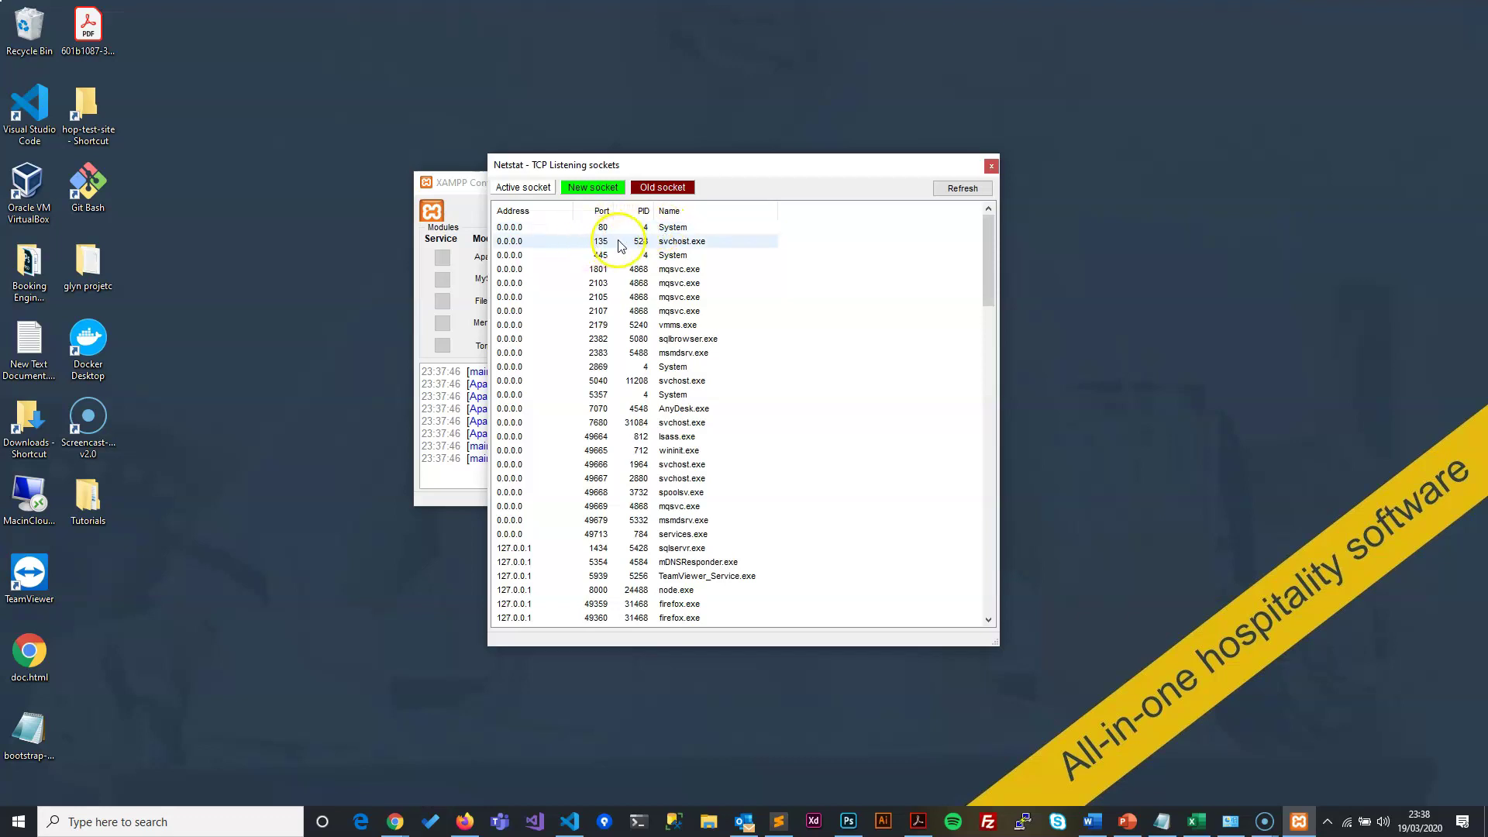
{"action": "left_click", "coordinate": [991, 165]}
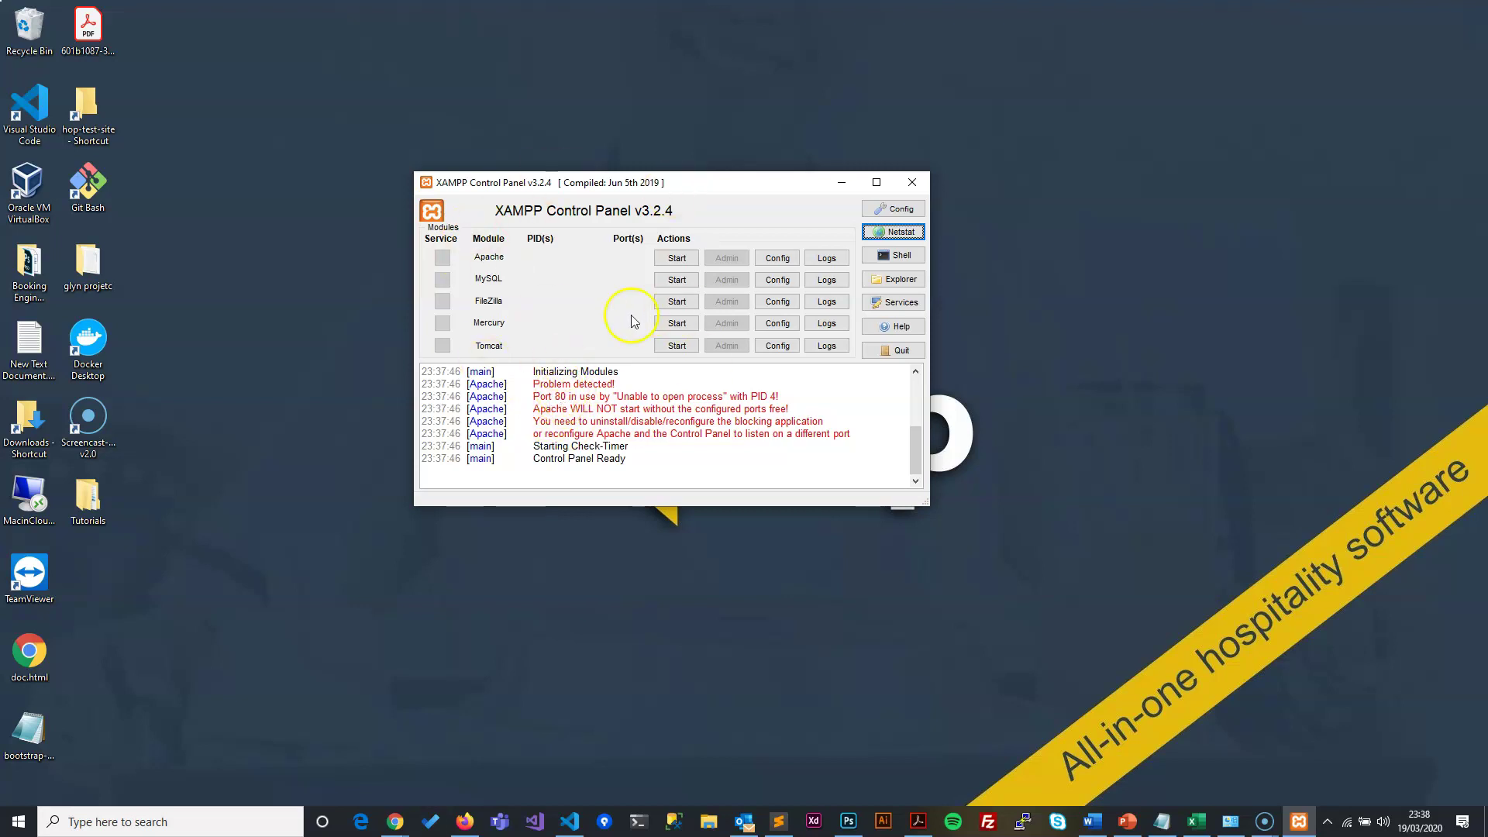
{"action": "left_click", "coordinate": [563, 396]}
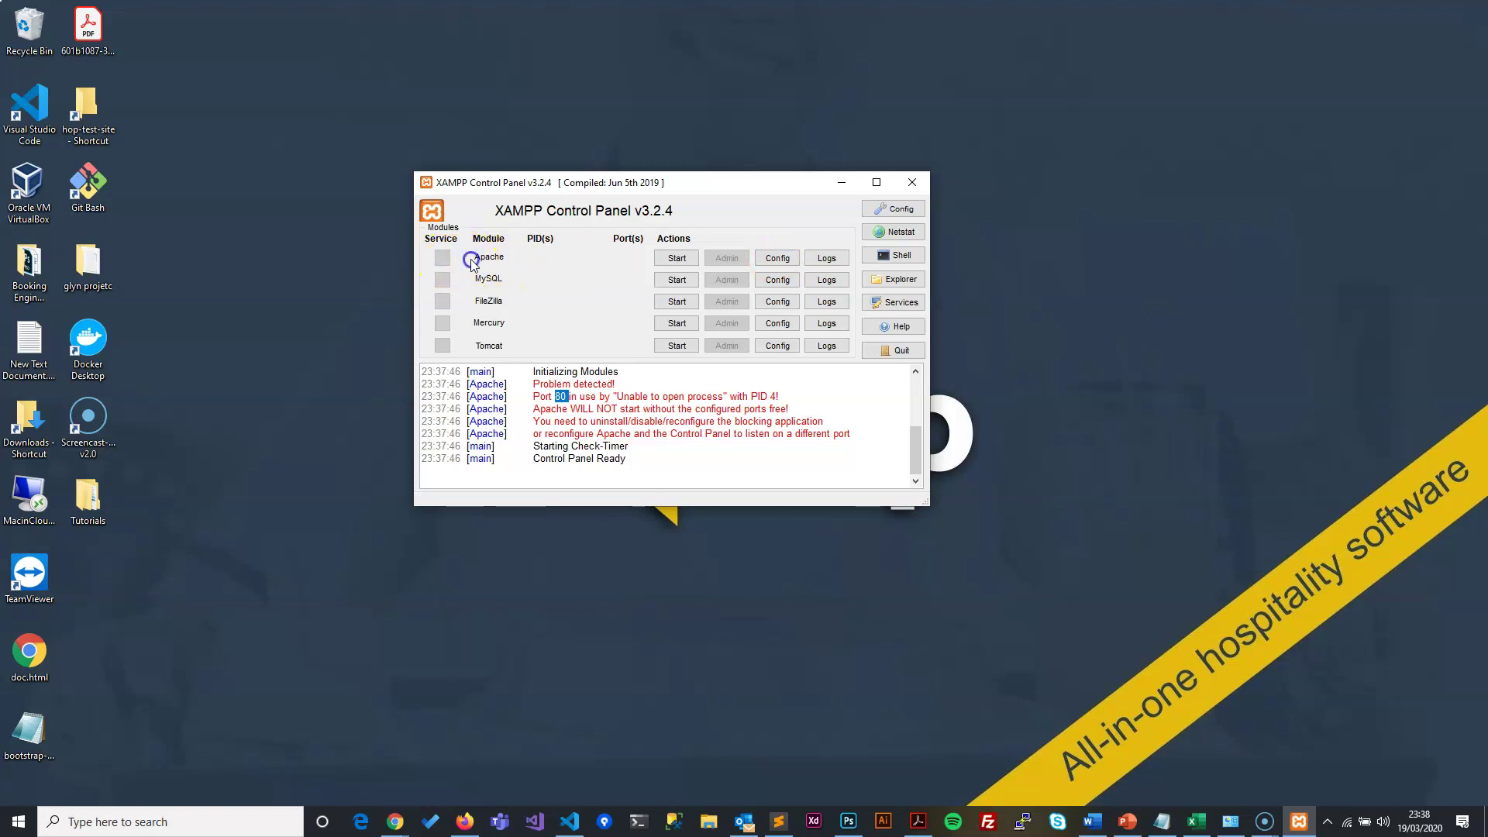
Open Apache's httpd.conf configuration file from the XAMPP Control Panel.
{"action": "left_click", "coordinate": [785, 264]}
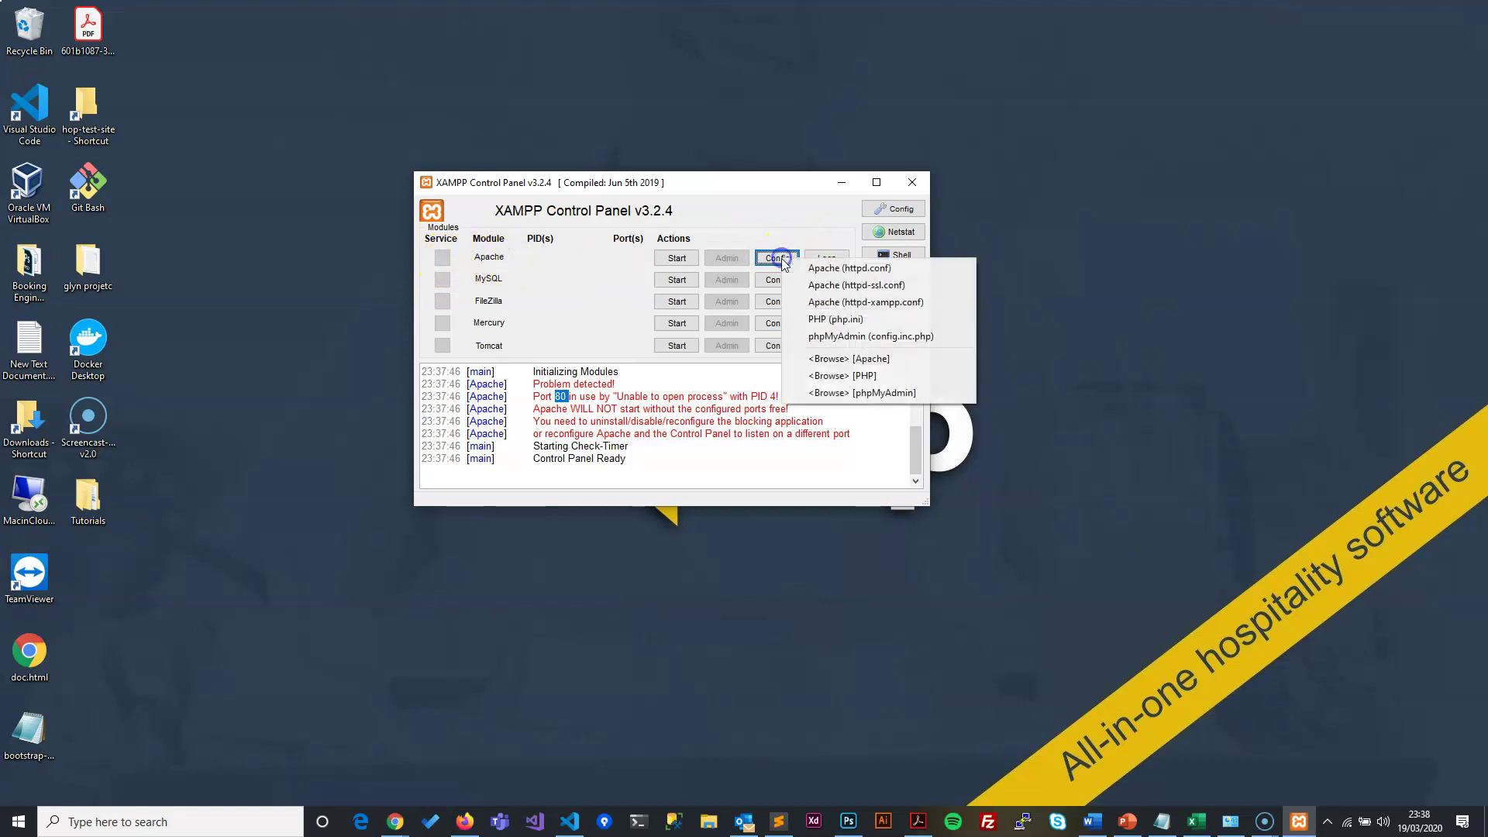
{"action": "left_click", "coordinate": [839, 268]}
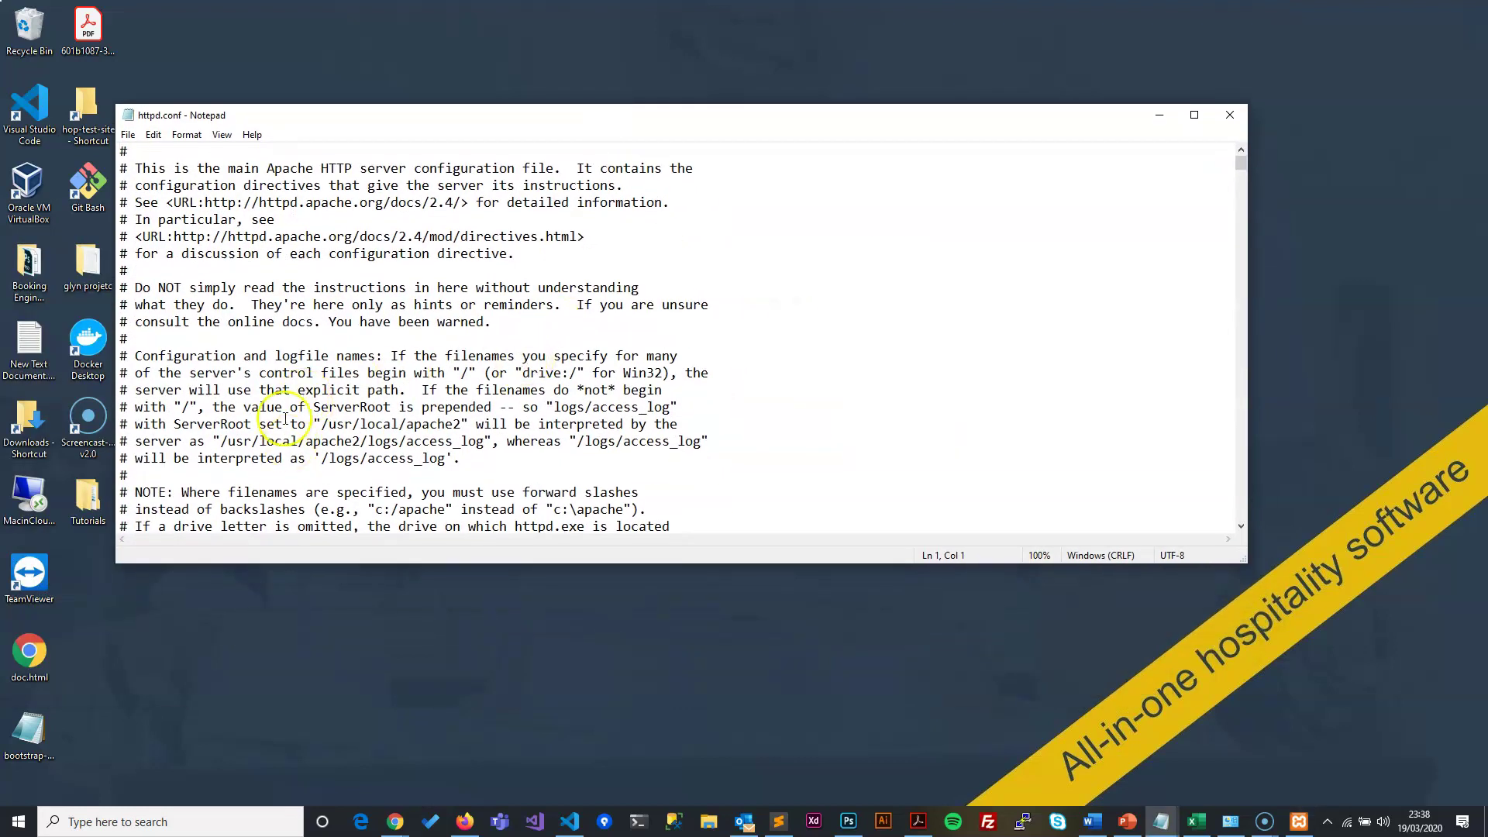
{"action": "scroll", "coordinate": [263, 400], "scroll_direction": "down", "scroll_amount": 2}
{"action": "scroll", "coordinate": [263, 399], "scroll_direction": "down", "scroll_amount": 2}
{"action": "scroll", "coordinate": [454, 394], "scroll_direction": "up", "scroll_amount": 5}
{"action": "left_click", "coordinate": [464, 392]}
Search httpd.conf for 80 and change the active Listen directive's port to 8080.
{"action": "key", "text": "ctrl+f"}
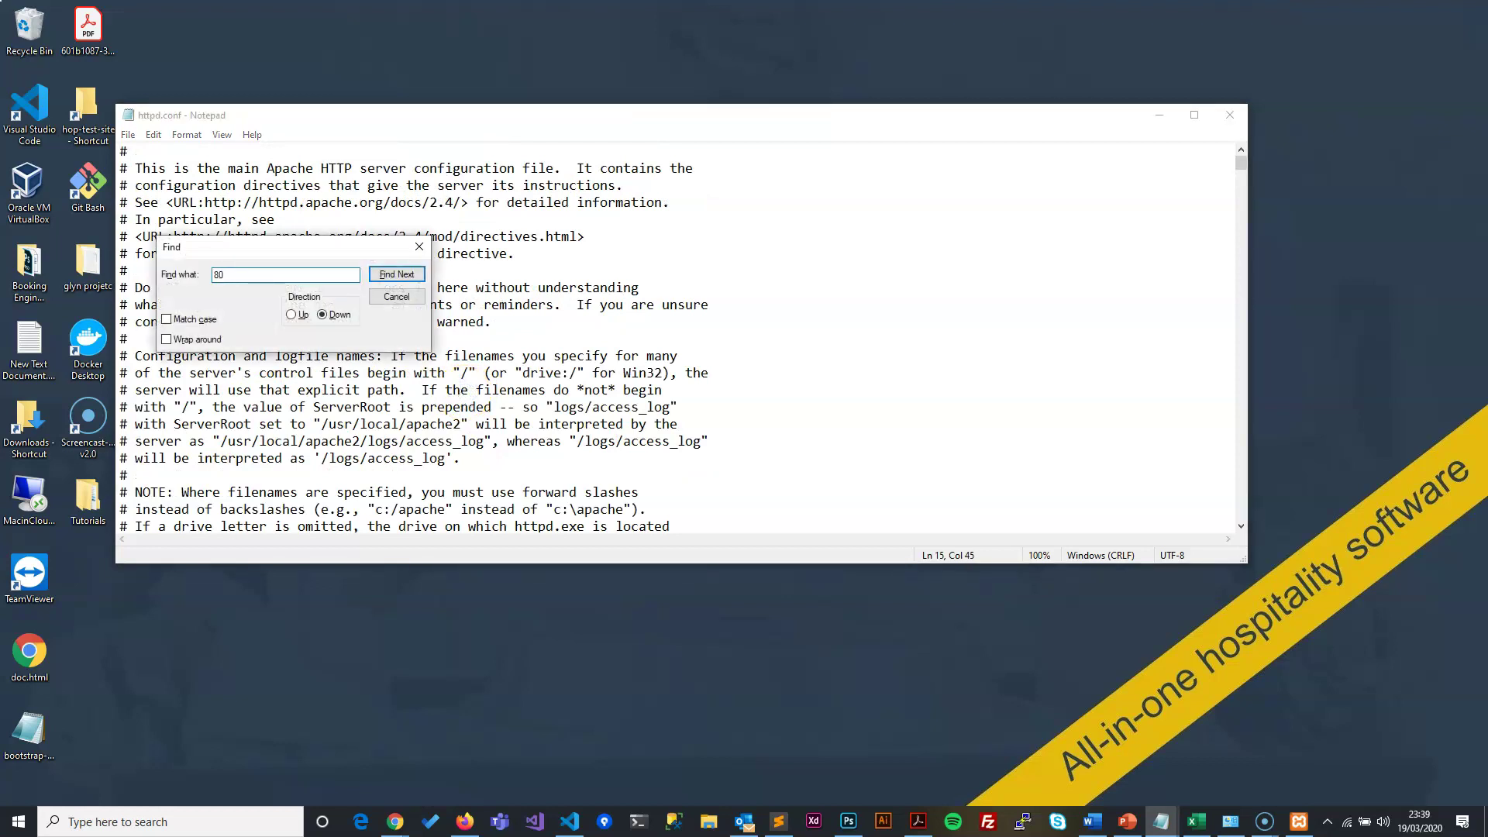
{"action": "type", "text": "80"}
{"action": "key", "text": "Return"}
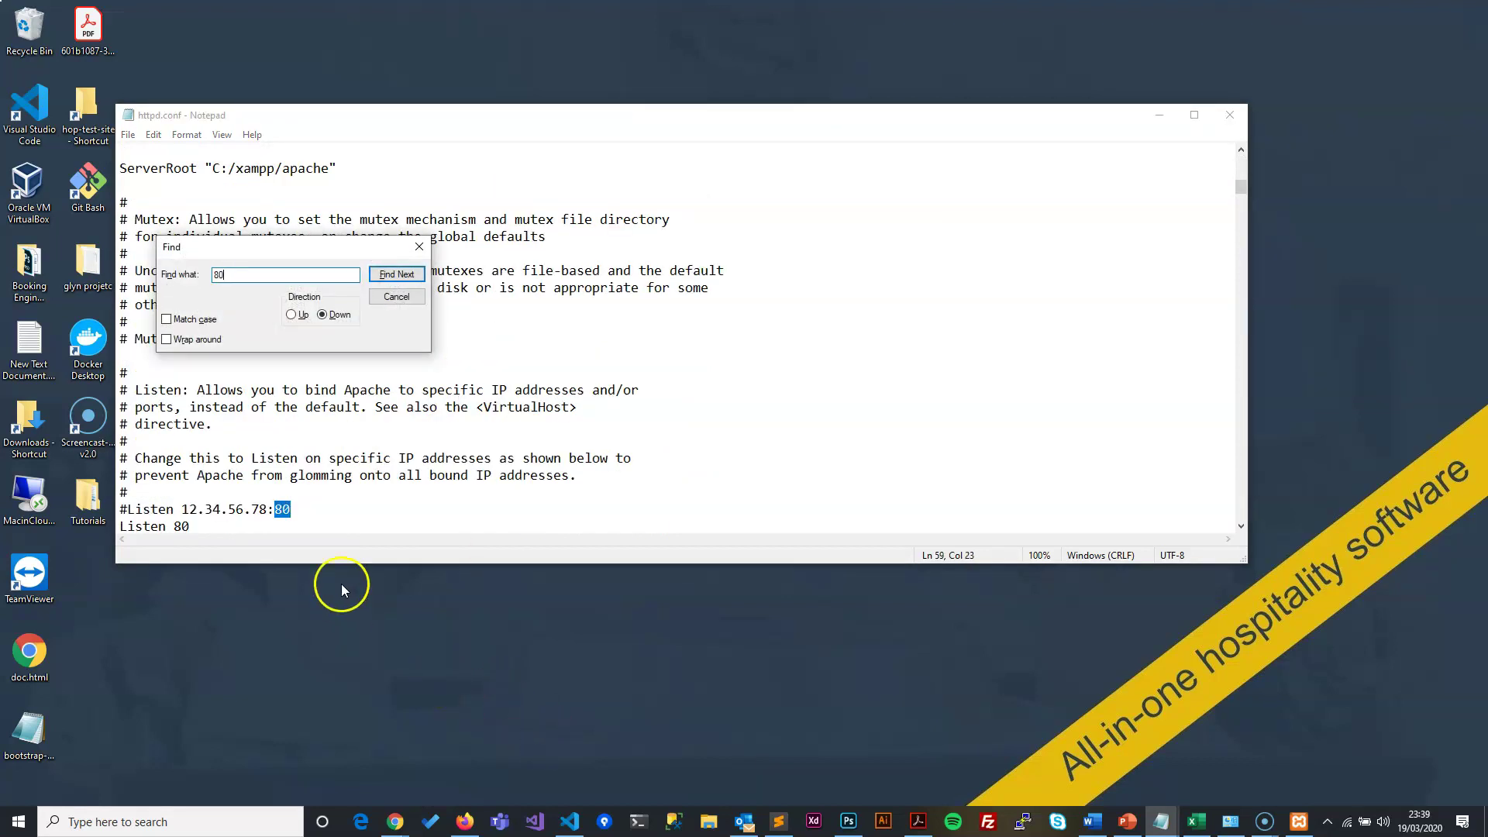
{"action": "left_click", "coordinate": [297, 509]}
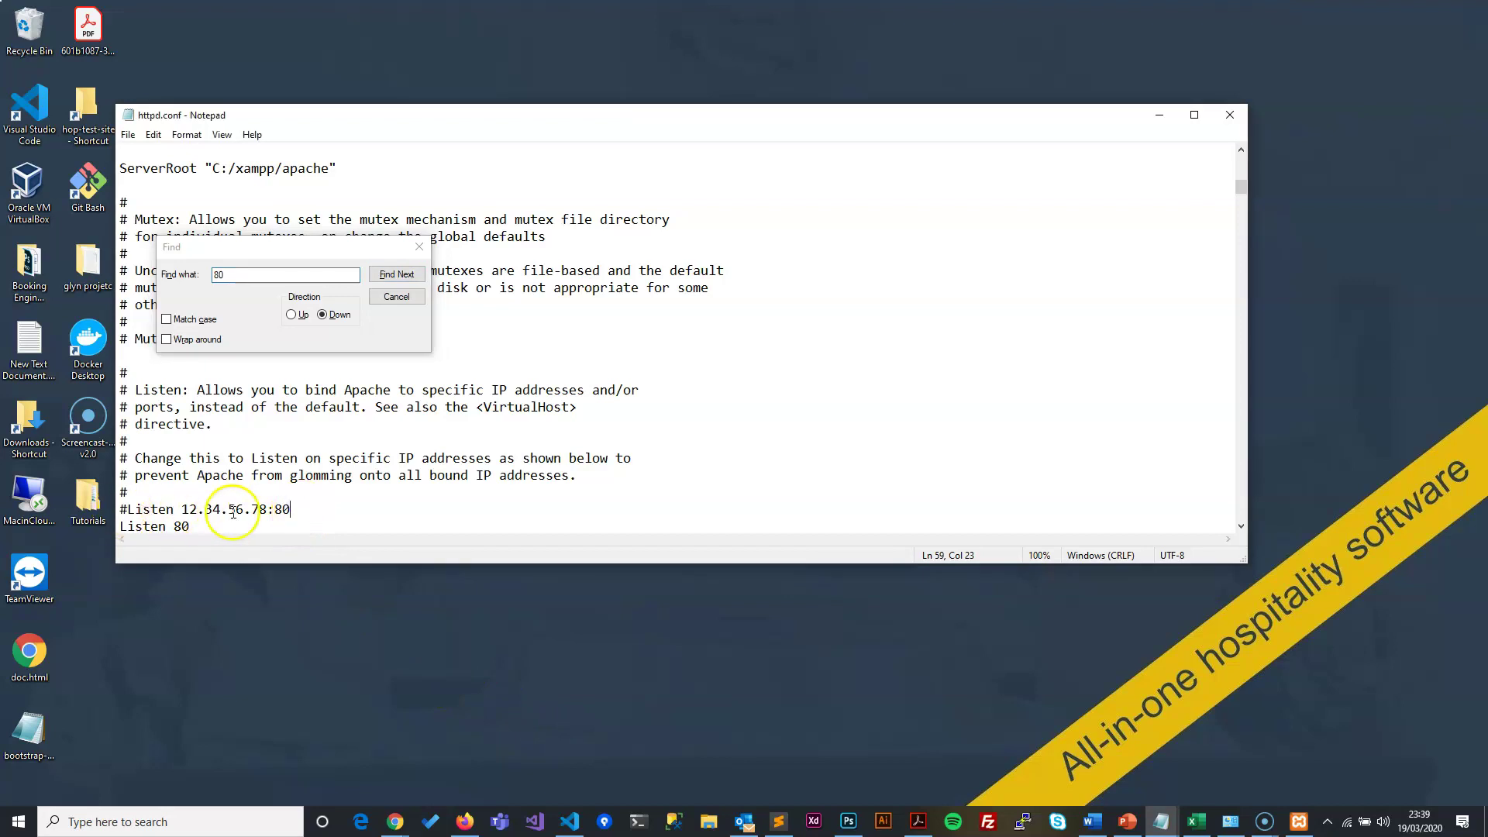
{"action": "left_click", "coordinate": [191, 527]}
{"action": "scroll", "coordinate": [201, 508], "scroll_direction": "down", "scroll_amount": 2}
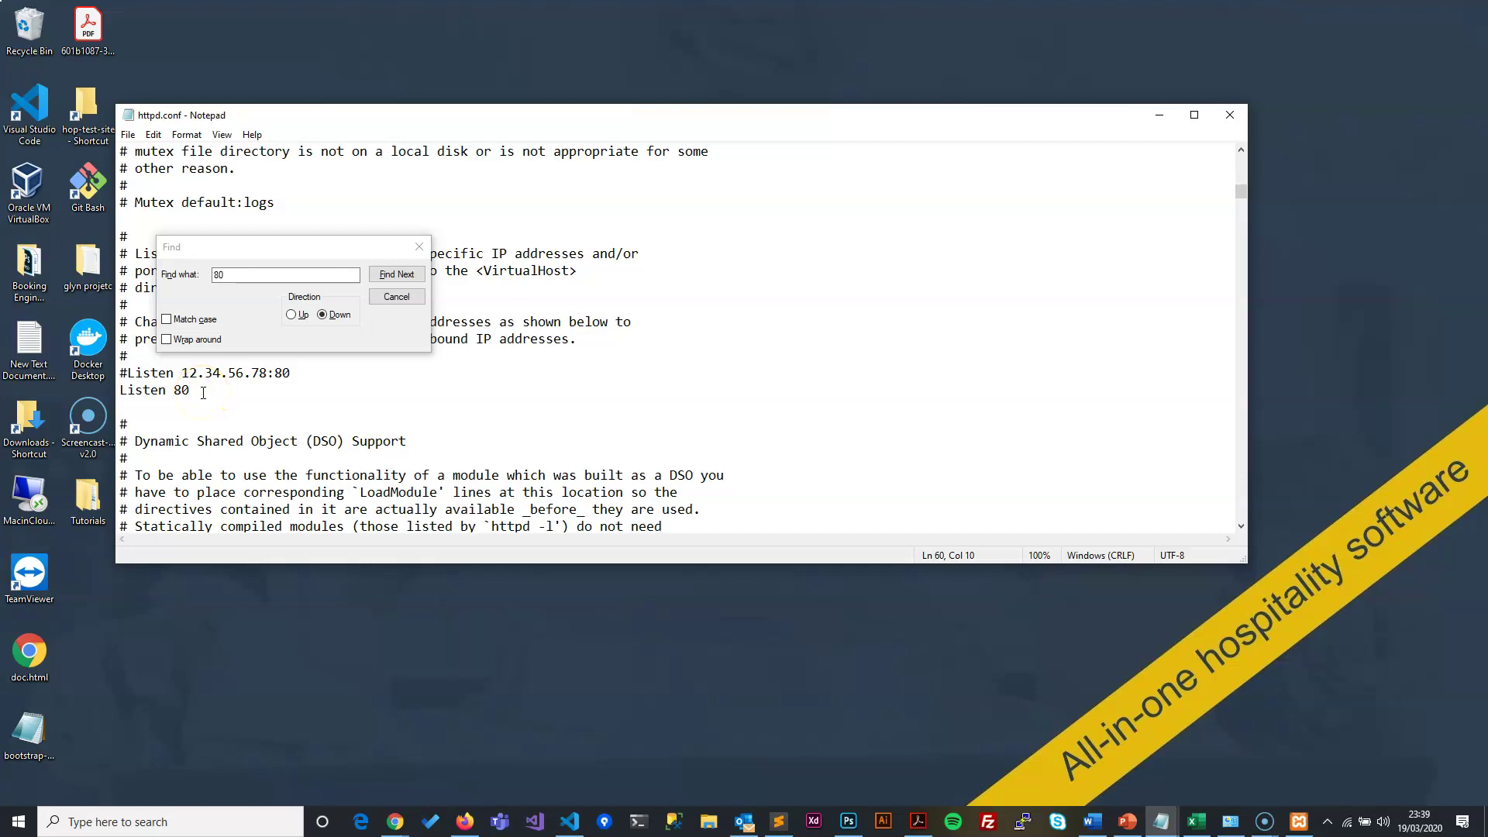
{"action": "type", "text": "80"}
Set the ServerName localhost port to 8080 and search the rest of httpd.conf for further occurrences of 80.
{"action": "left_click", "coordinate": [396, 275]}
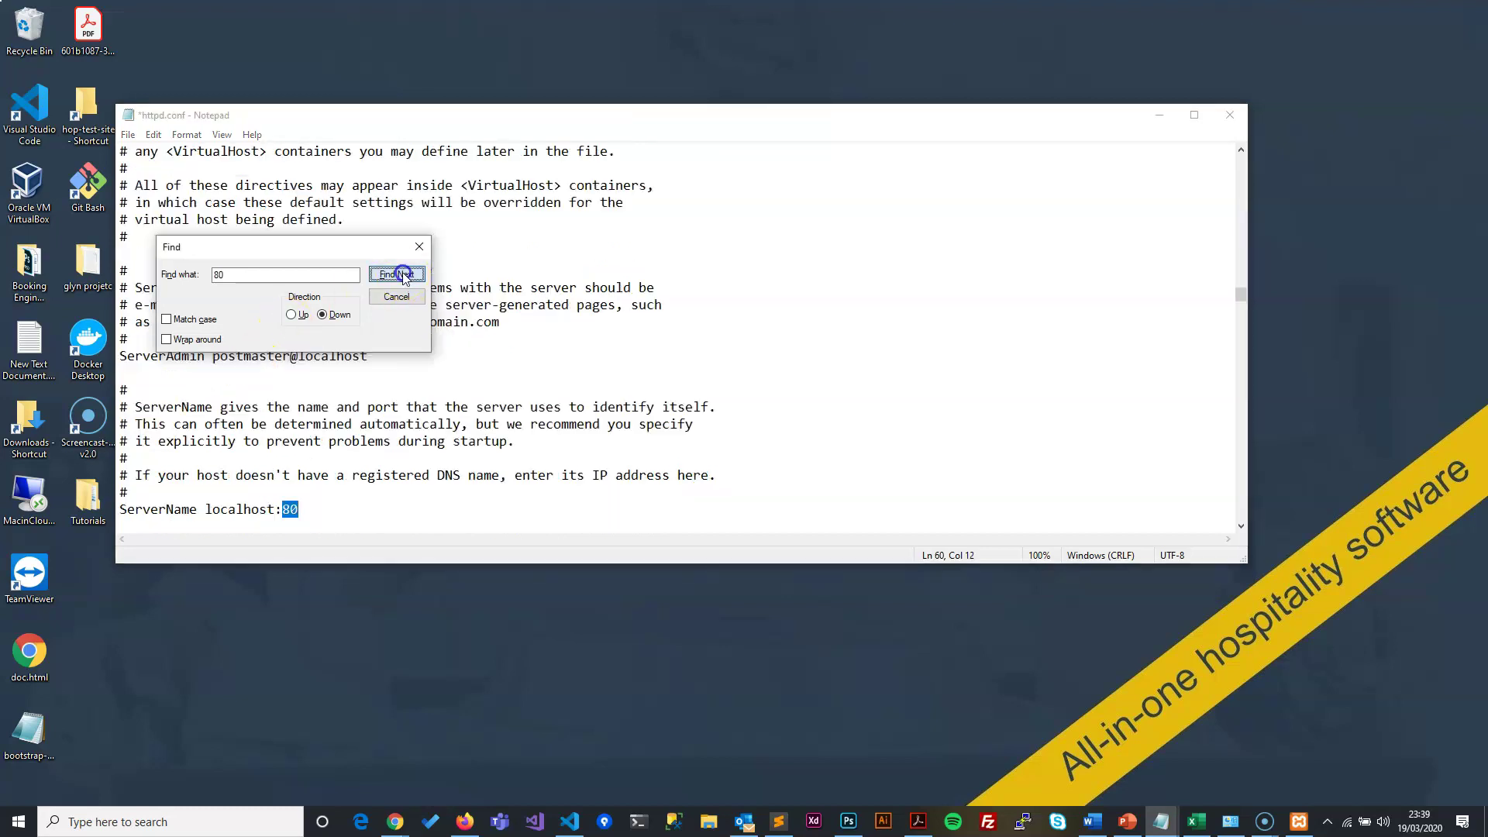
{"action": "left_click", "coordinate": [331, 510]}
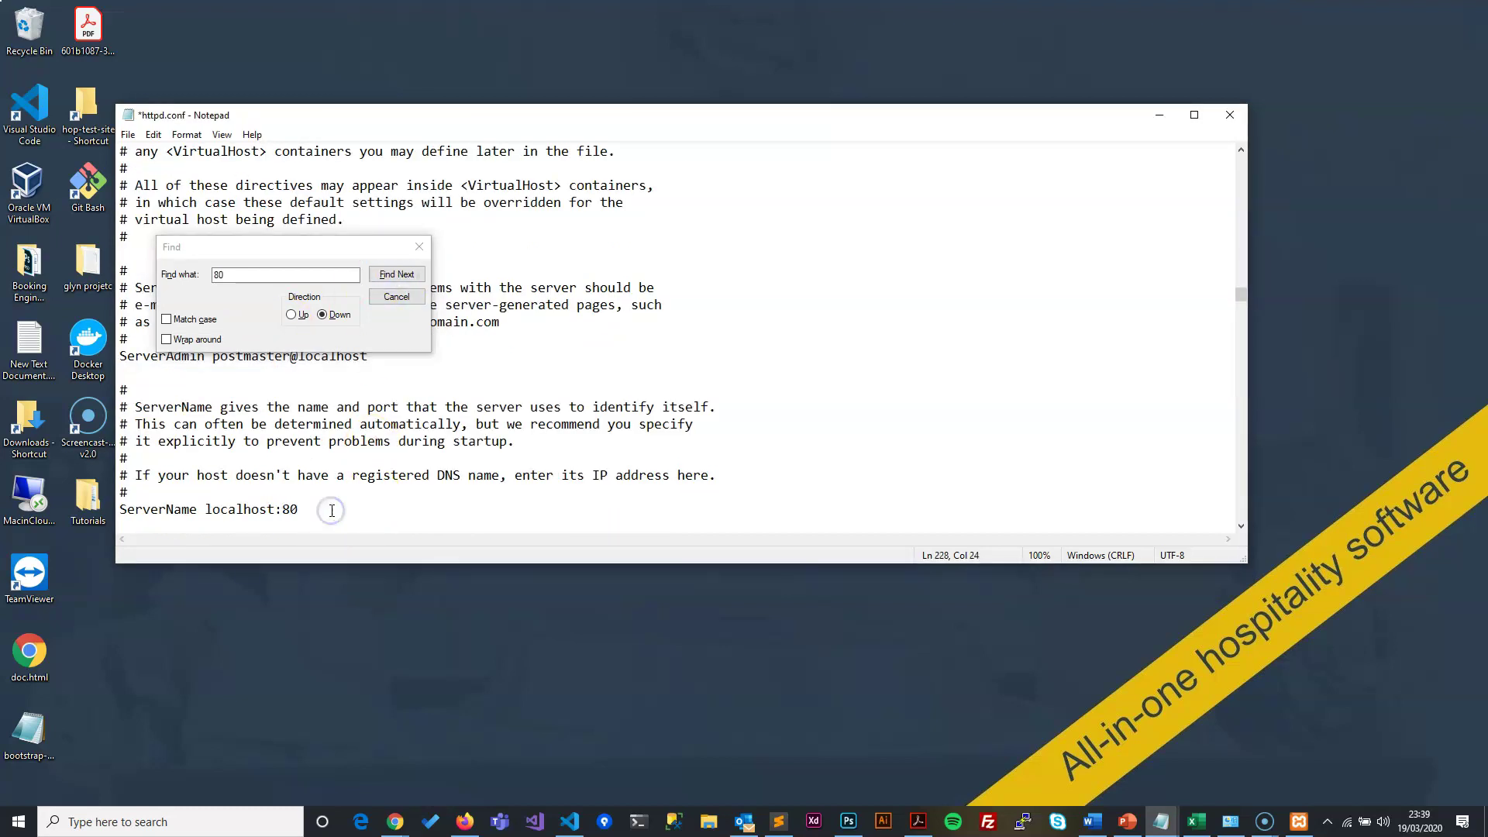
{"action": "left_click", "coordinate": [396, 274]}
{"action": "left_click", "coordinate": [776, 465]}
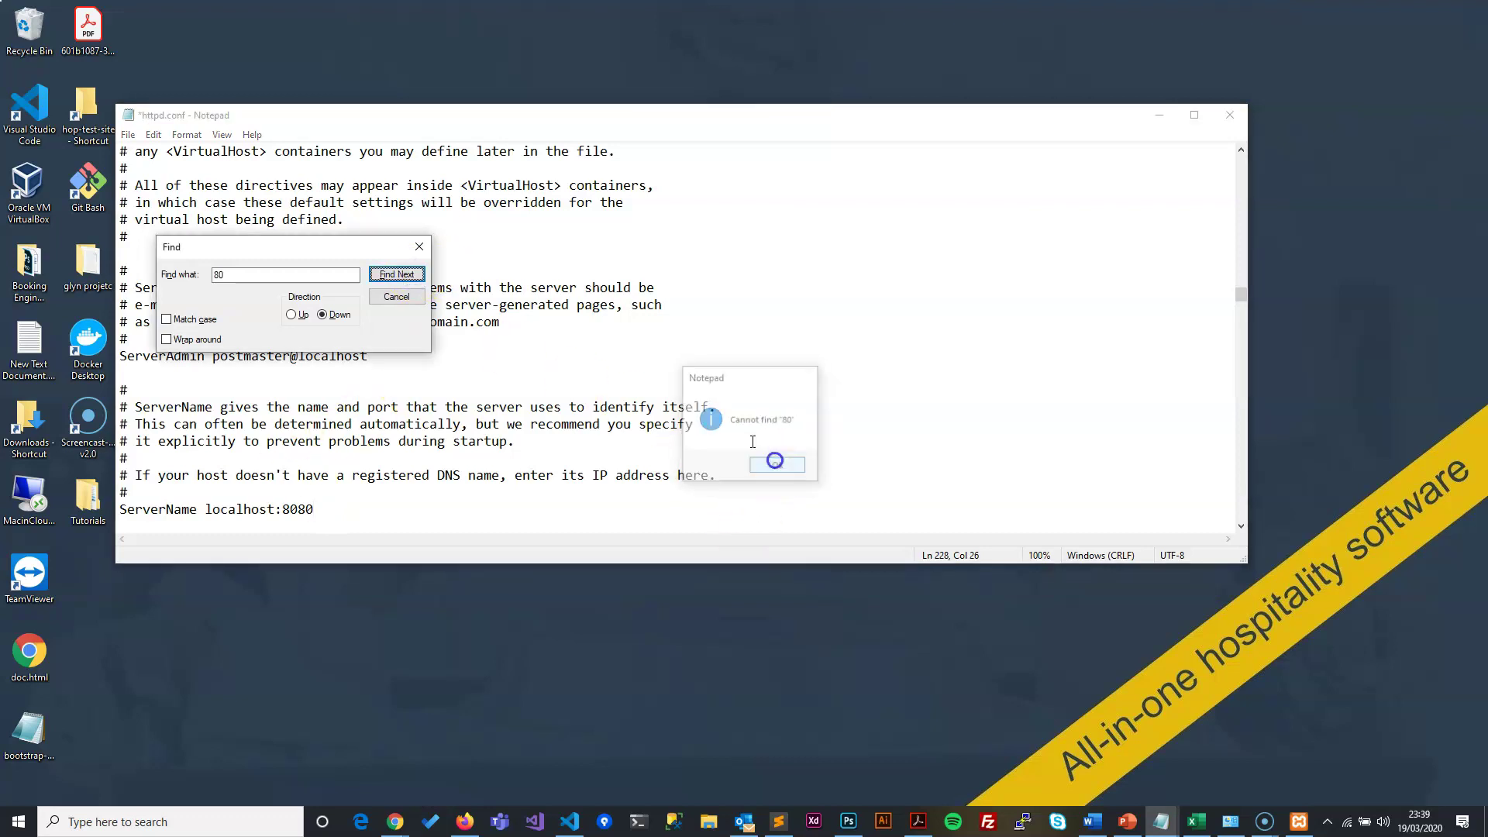
{"action": "left_click", "coordinate": [413, 252]}
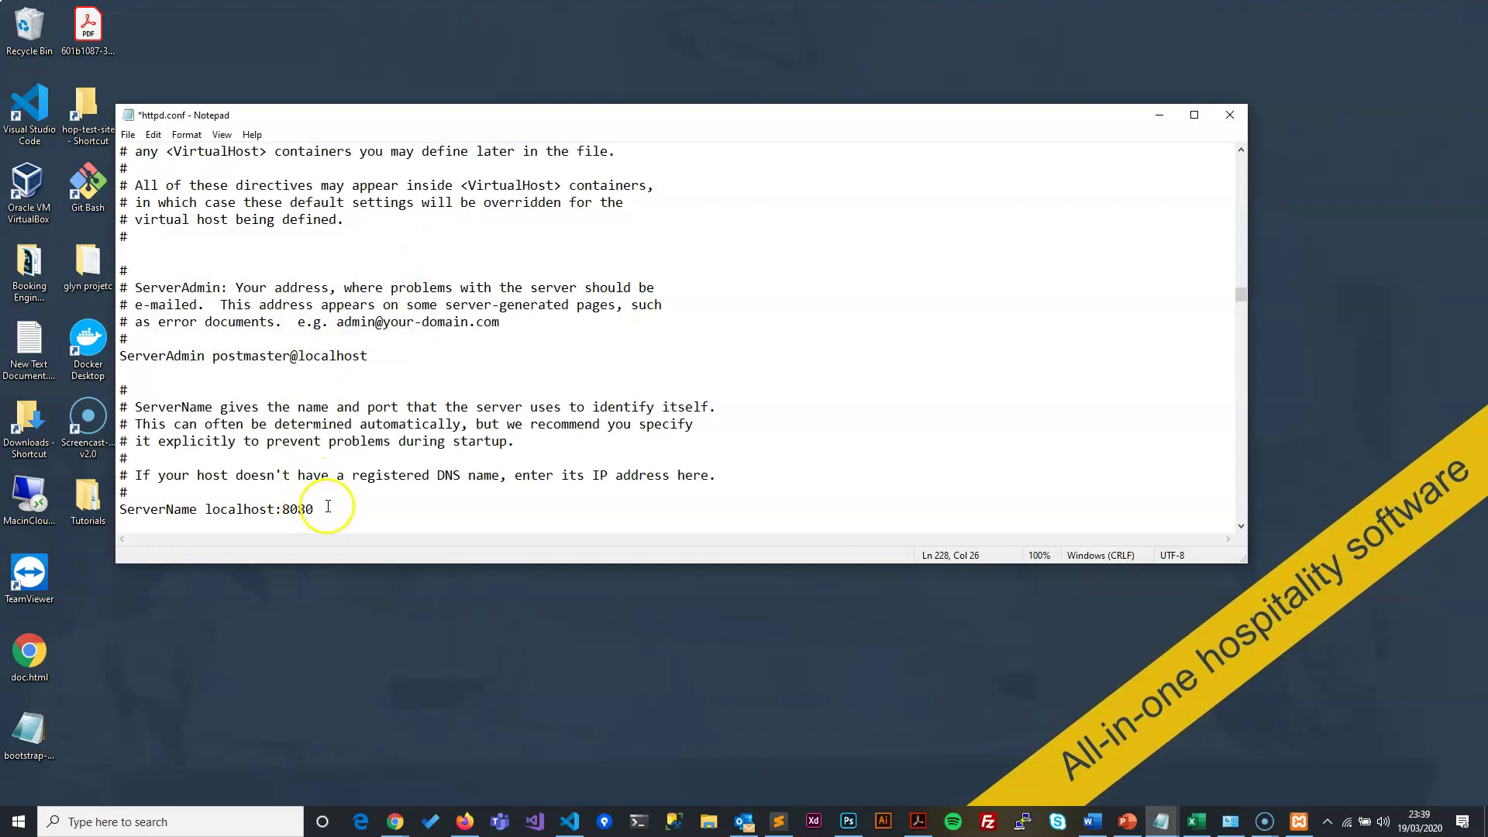
Review the edited ServerName and Listen lines, and save and close httpd.conf.
{"action": "left_click_drag", "start_coordinate": [332, 508], "coordinate": [128, 508]}
{"action": "scroll", "coordinate": [274, 425], "scroll_direction": "down", "scroll_amount": 5}
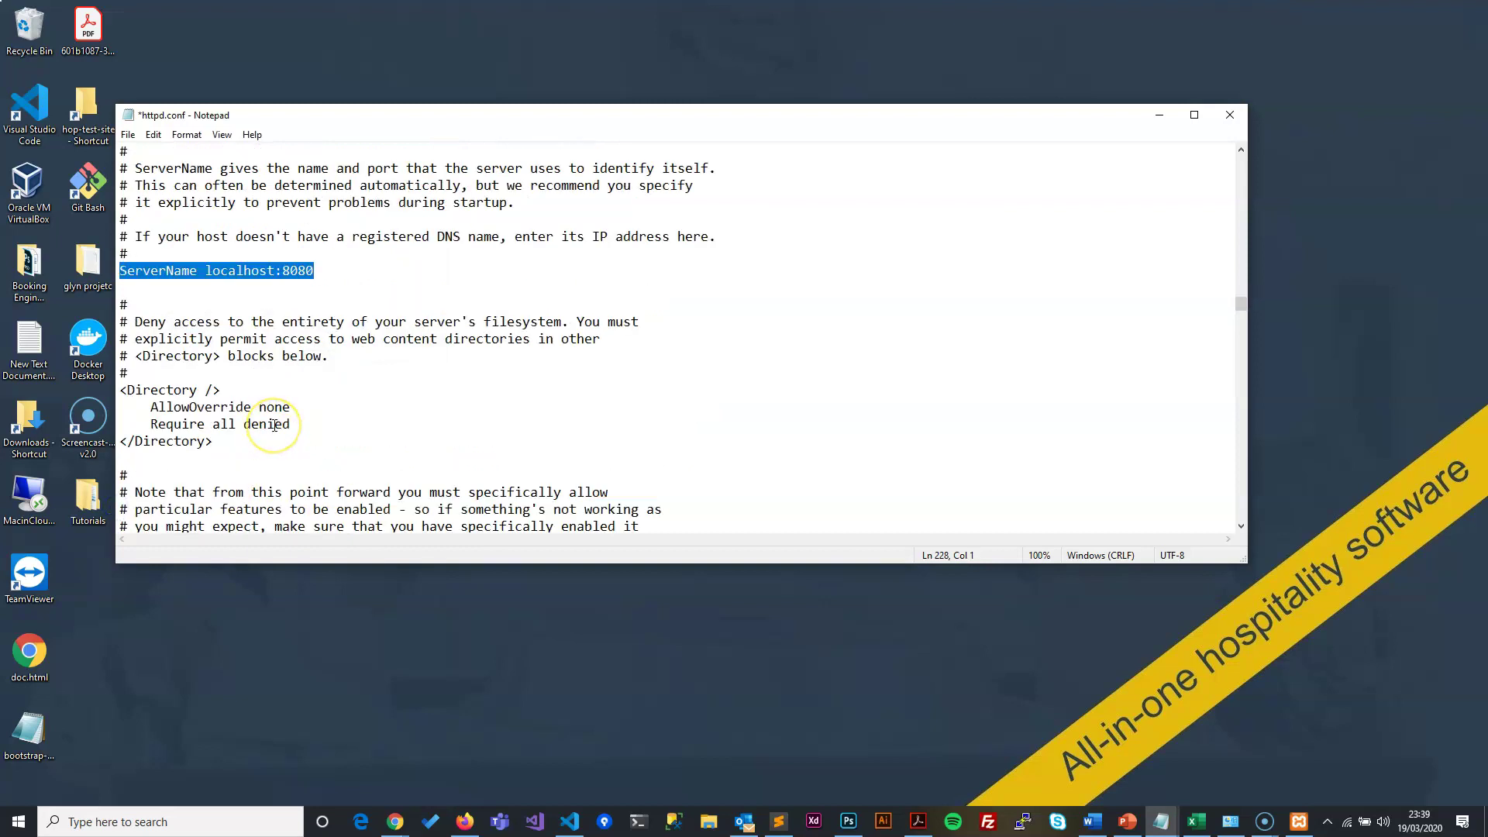
{"action": "scroll", "coordinate": [274, 424], "scroll_direction": "up", "scroll_amount": 20}
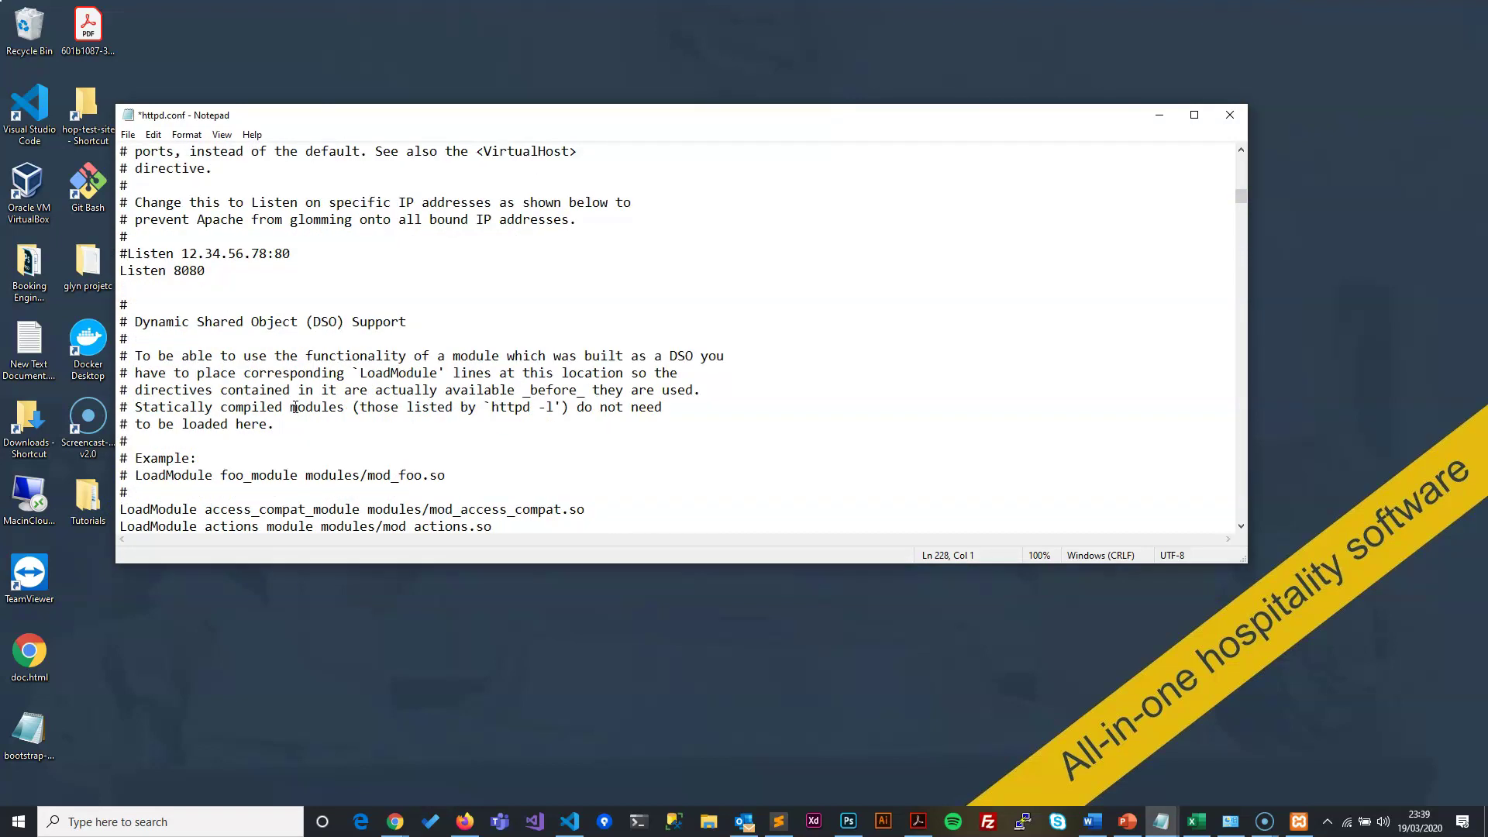
{"action": "left_click_drag", "start_coordinate": [208, 270], "coordinate": [121, 270]}
{"action": "left_click", "coordinate": [503, 272]}
{"action": "left_click", "coordinate": [128, 135]}
{"action": "left_click", "coordinate": [171, 207]}
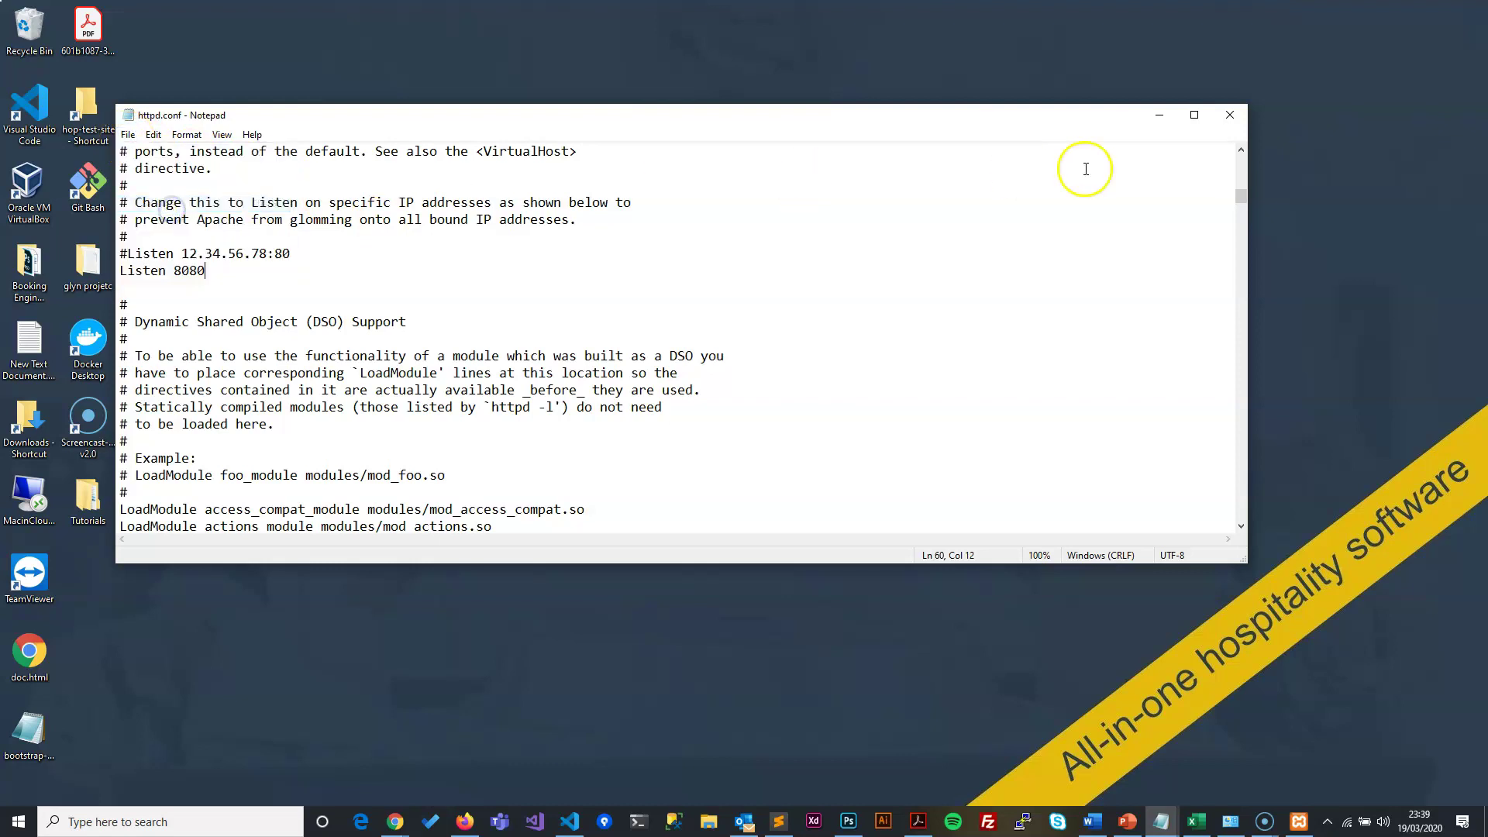
{"action": "left_click", "coordinate": [1228, 116]}
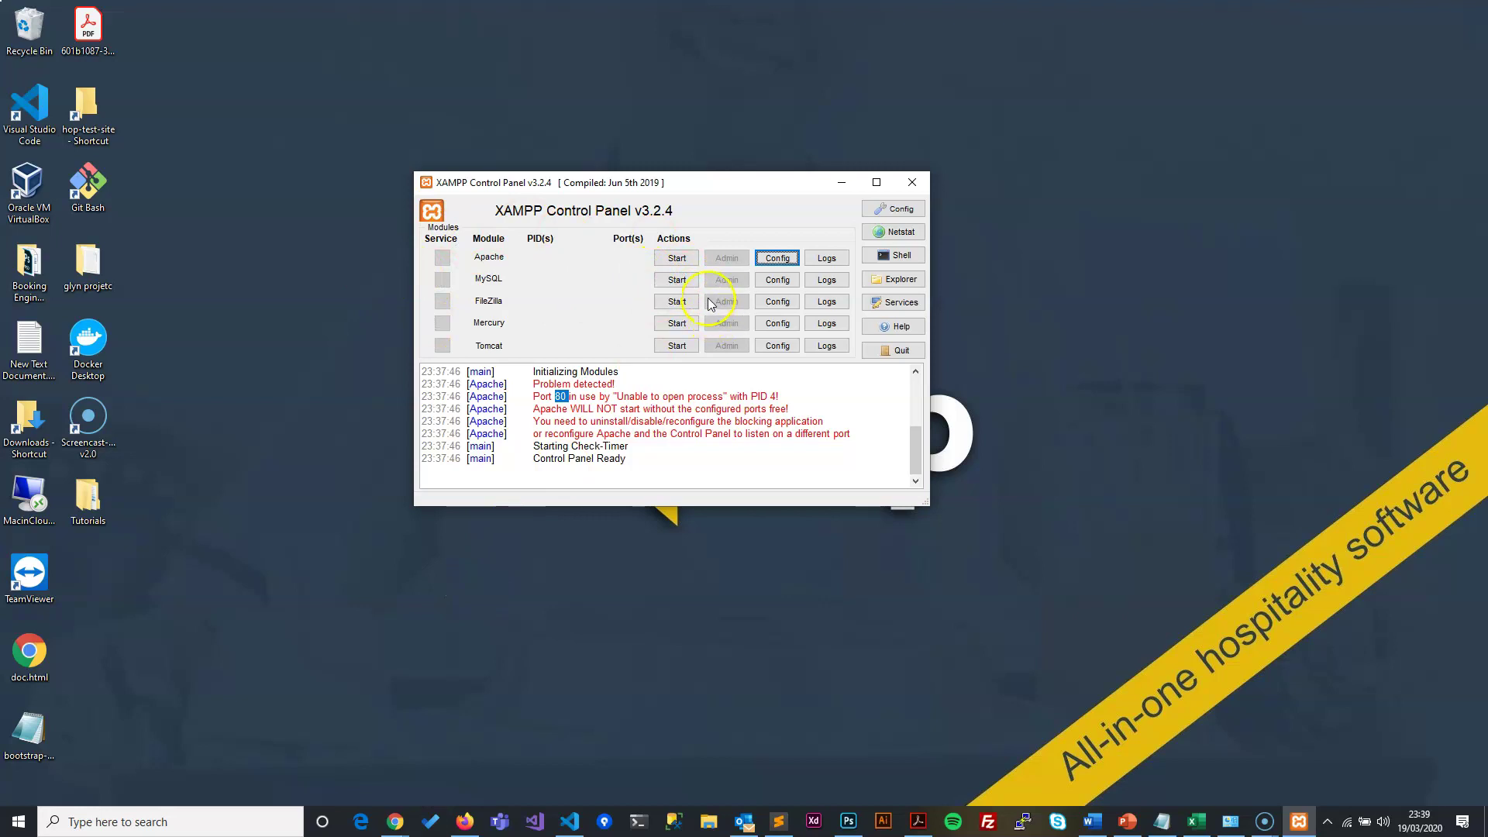
Open Apache's httpd-ssl.conf, search for 443 and change the Listen port to 4433.
{"action": "left_click", "coordinate": [778, 258]}
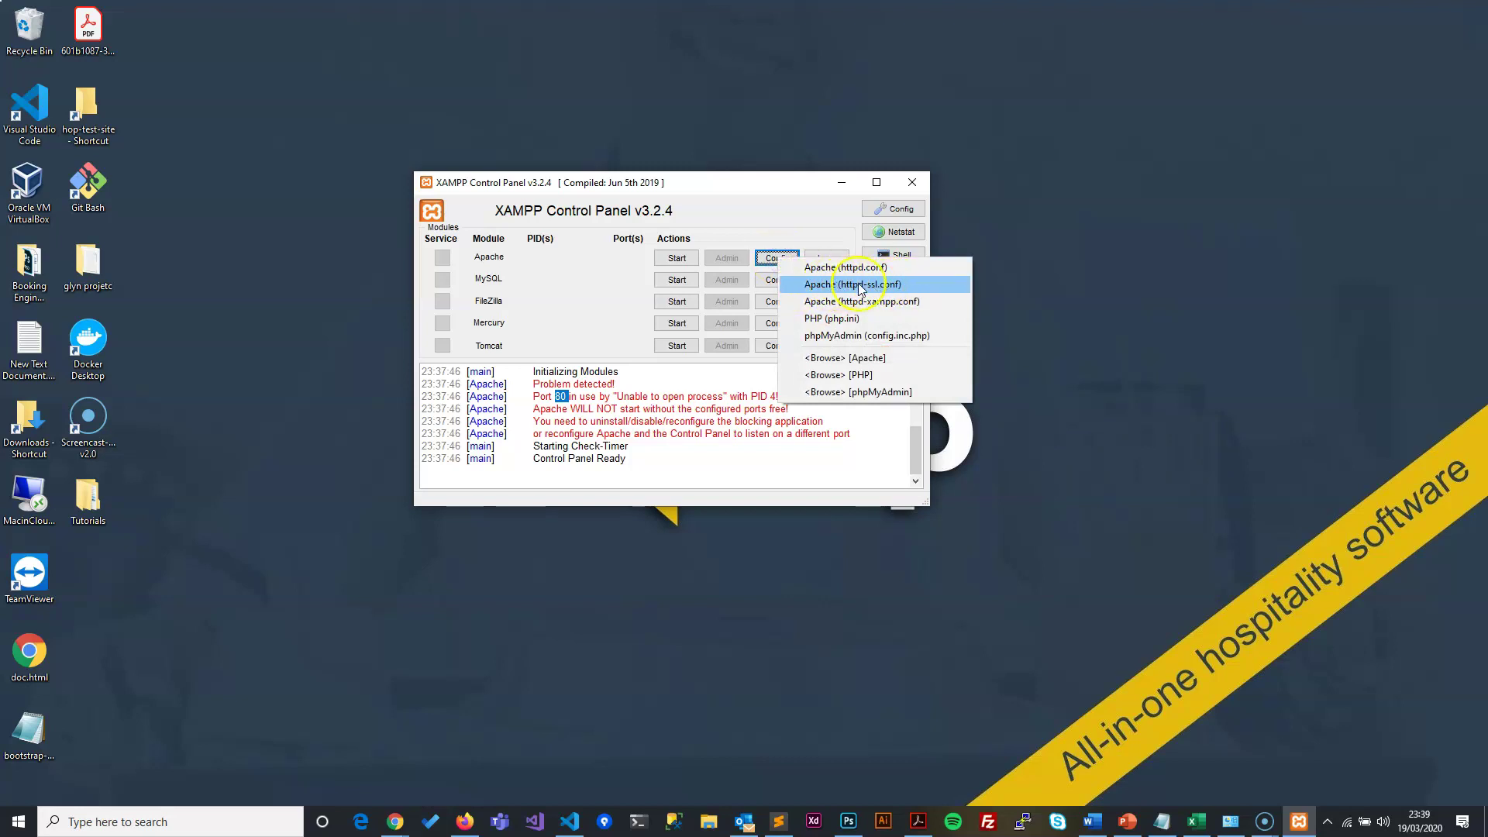
{"action": "left_click", "coordinate": [852, 285]}
{"action": "left_click", "coordinate": [345, 391]}
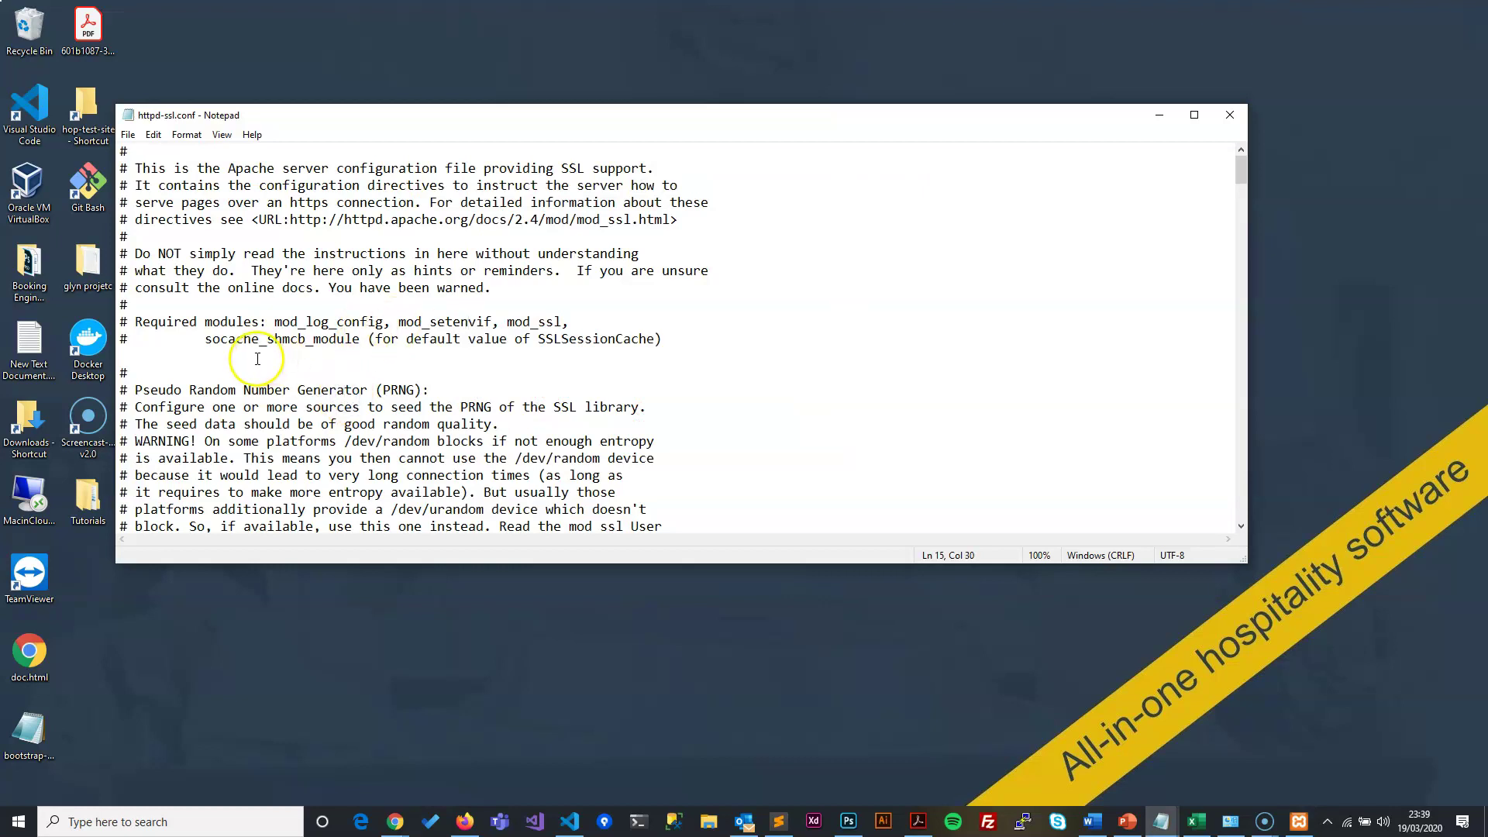
{"action": "key", "text": "ctrl+f"}
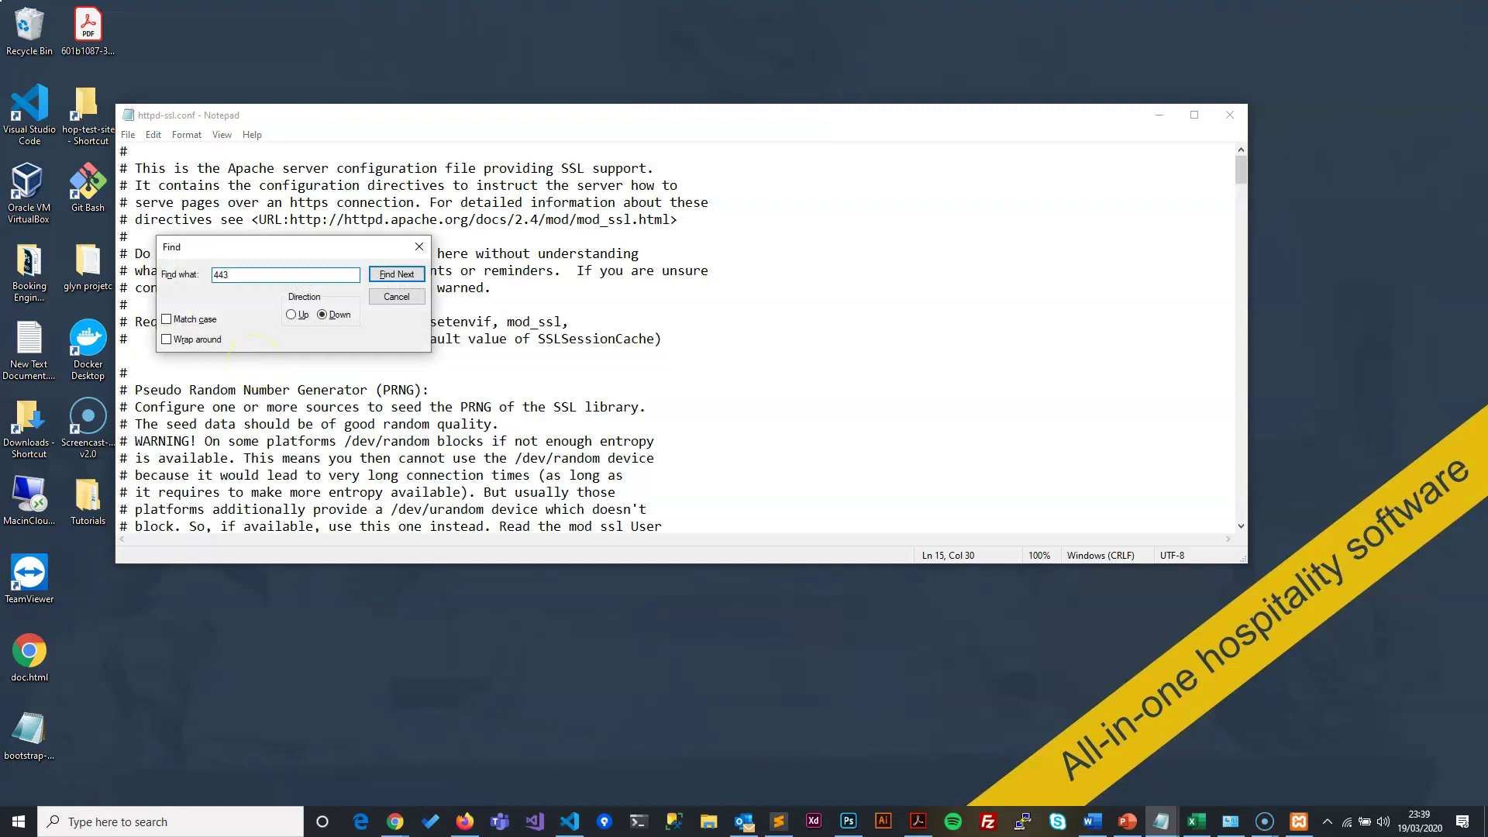
{"action": "key", "text": "Return"}
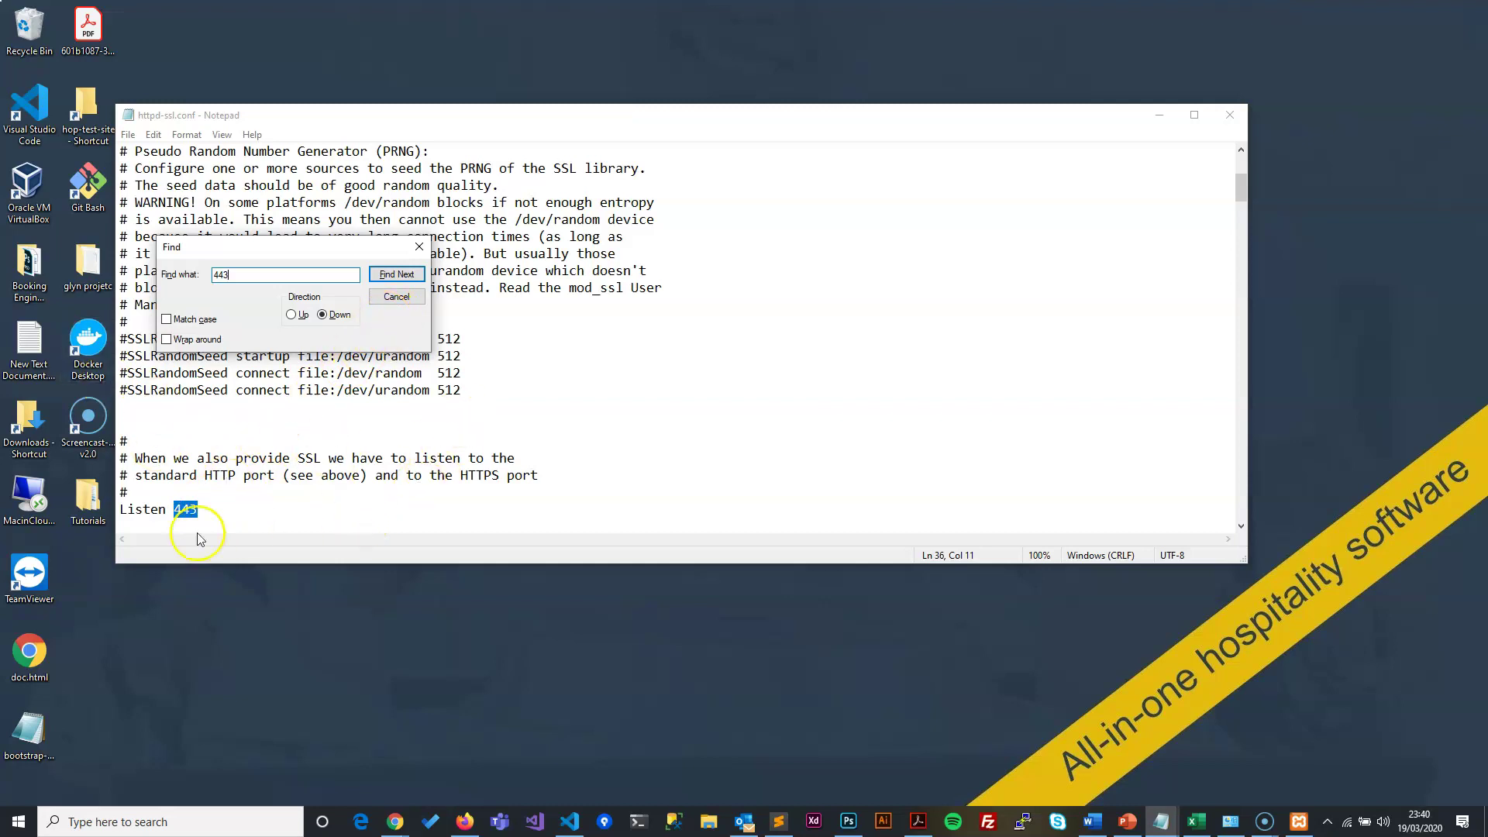
{"action": "left_click", "coordinate": [218, 512]}
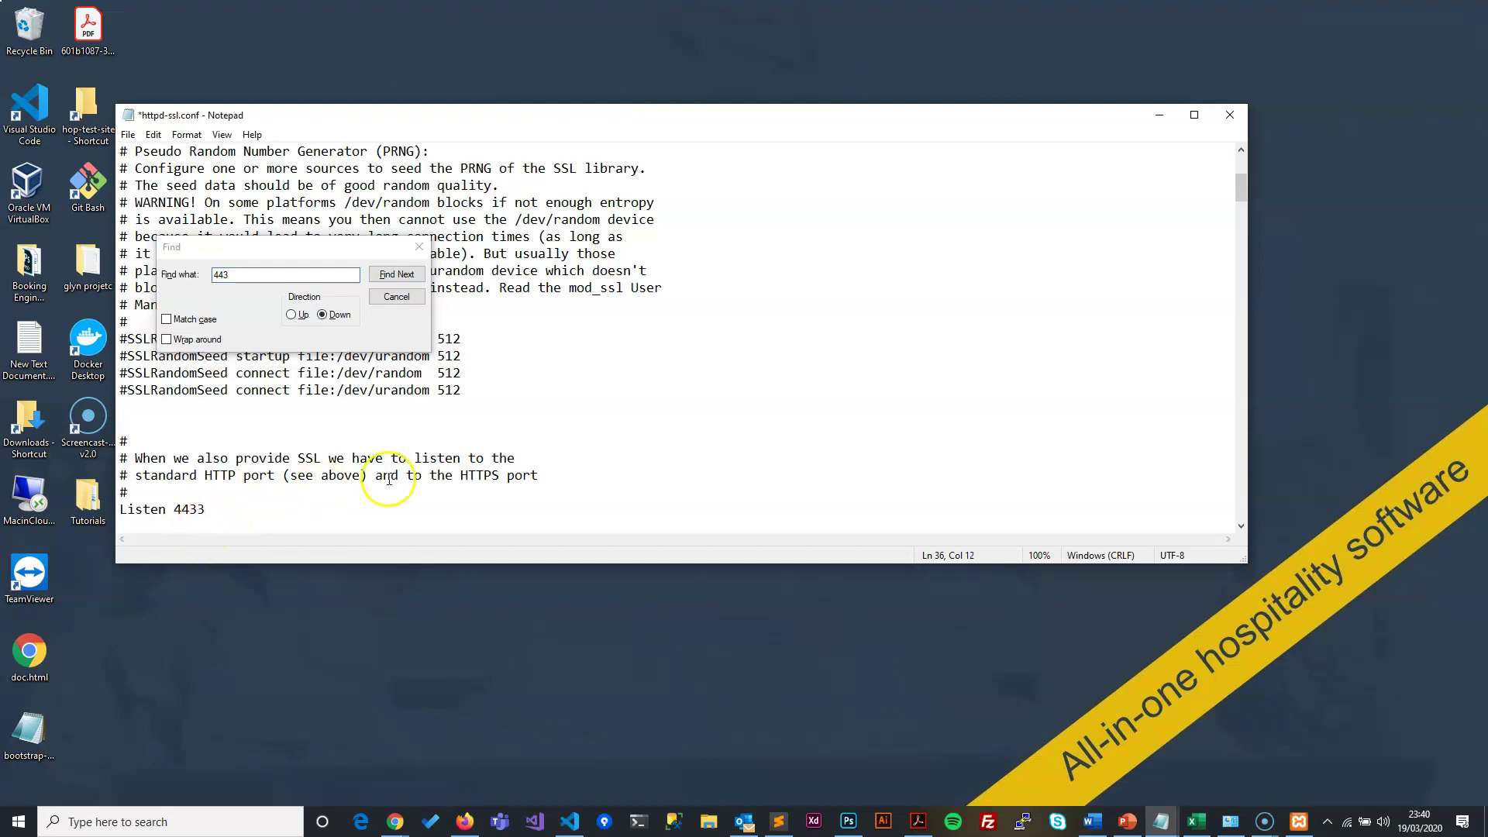
Find the next 443 and set the default VirtualHost's port to 4433.
{"action": "scroll", "coordinate": [372, 453], "scroll_direction": "down", "scroll_amount": 5}
{"action": "left_click", "coordinate": [396, 274]}
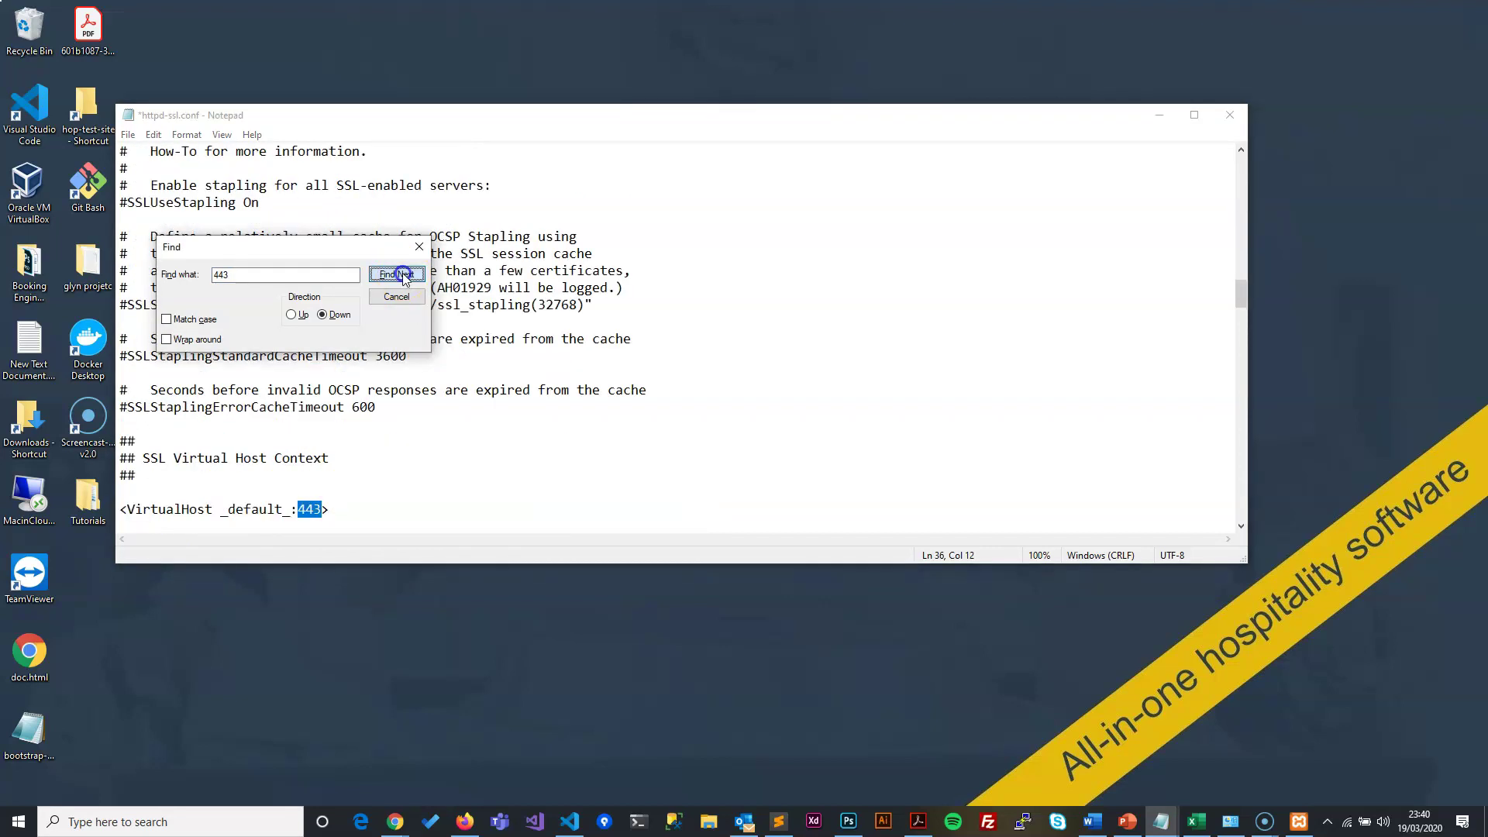
{"action": "left_click", "coordinate": [322, 510]}
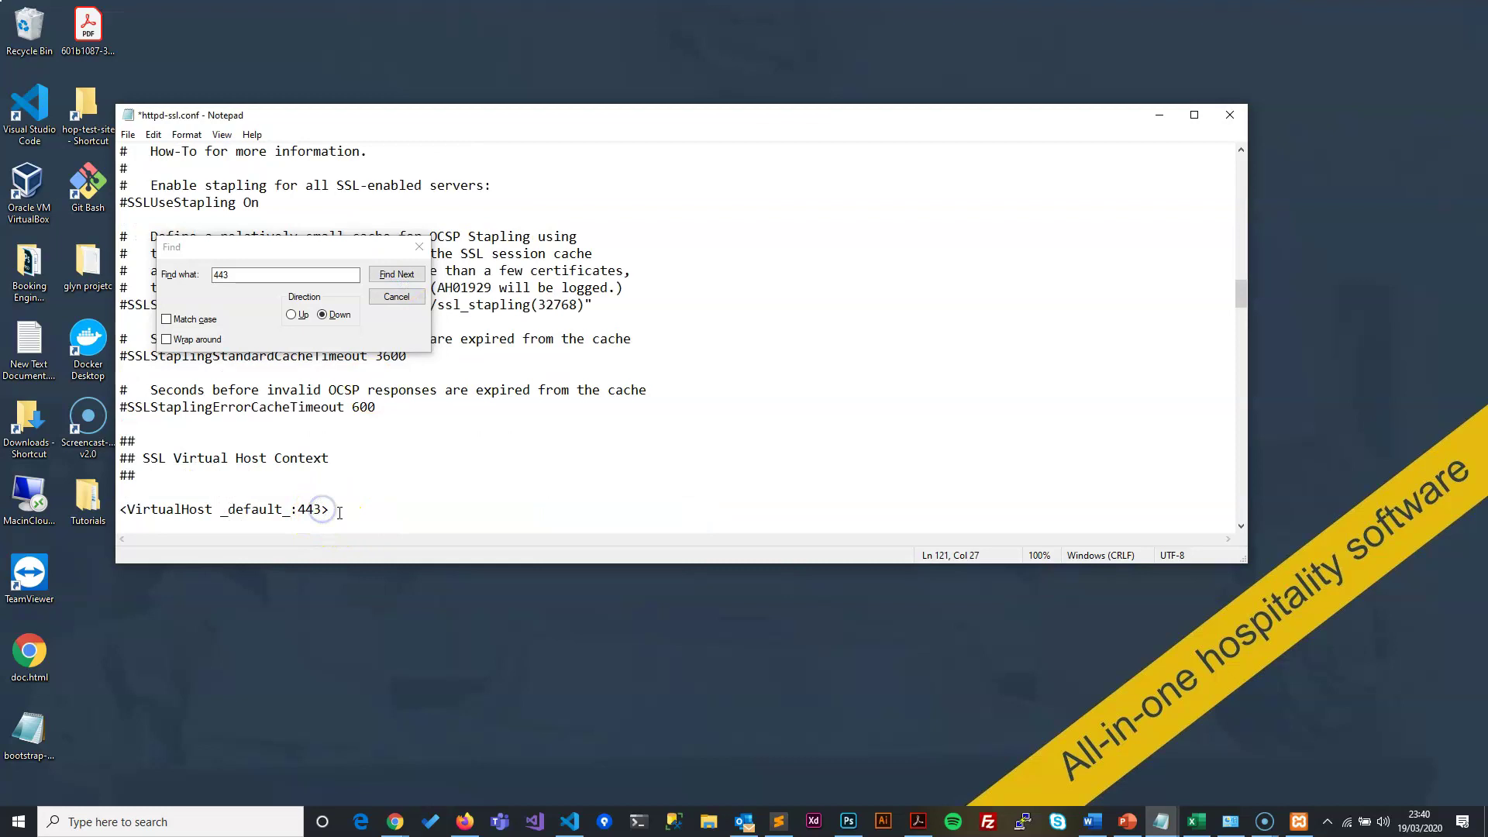
{"action": "left_click_drag", "start_coordinate": [326, 509], "coordinate": [142, 511]}
{"action": "left_click", "coordinate": [330, 509]}
{"action": "left_click", "coordinate": [397, 274]}
{"action": "left_click", "coordinate": [353, 510]}
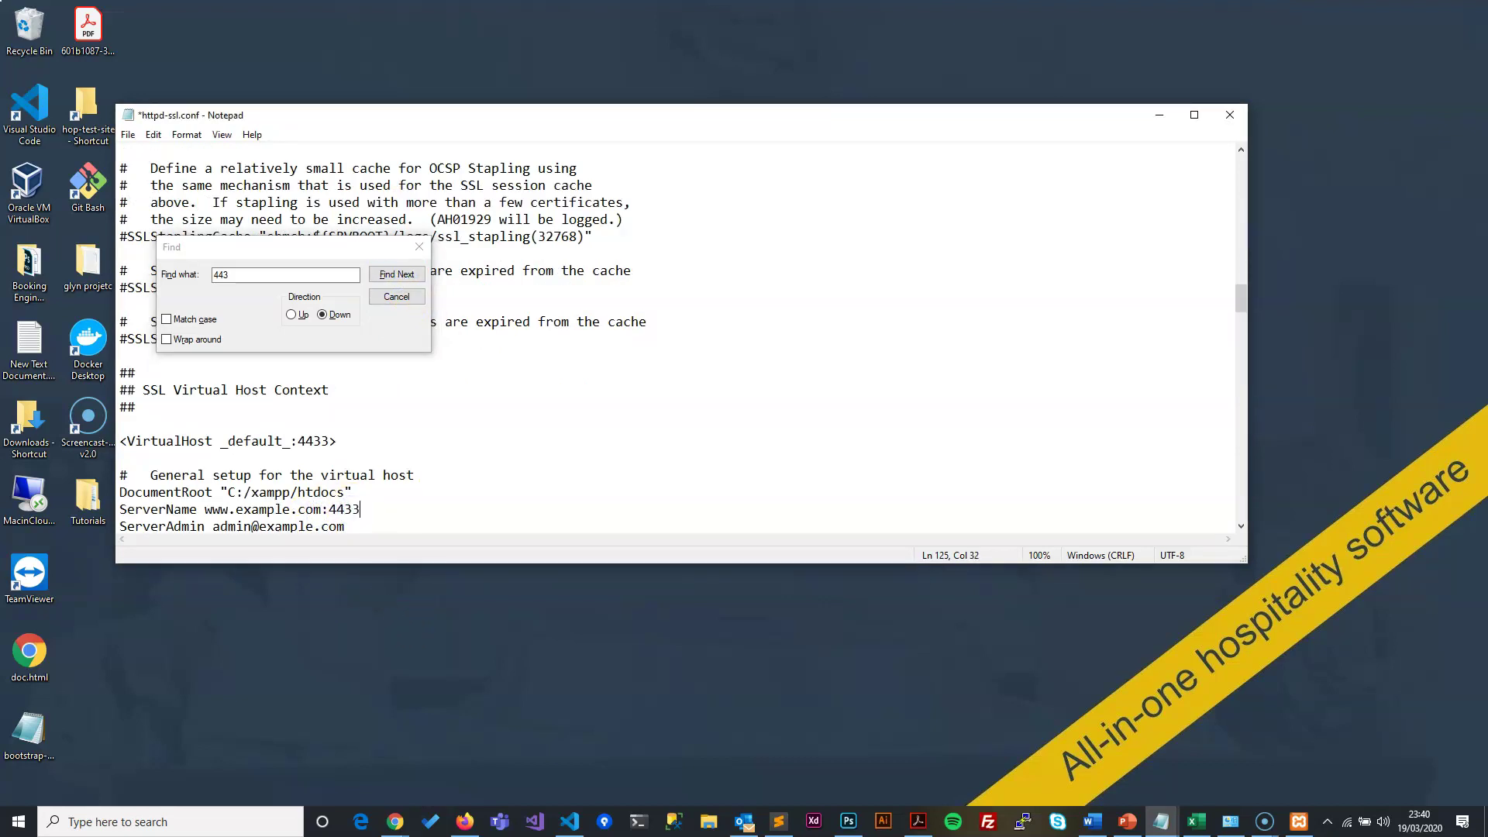
{"action": "left_click", "coordinate": [396, 274]}
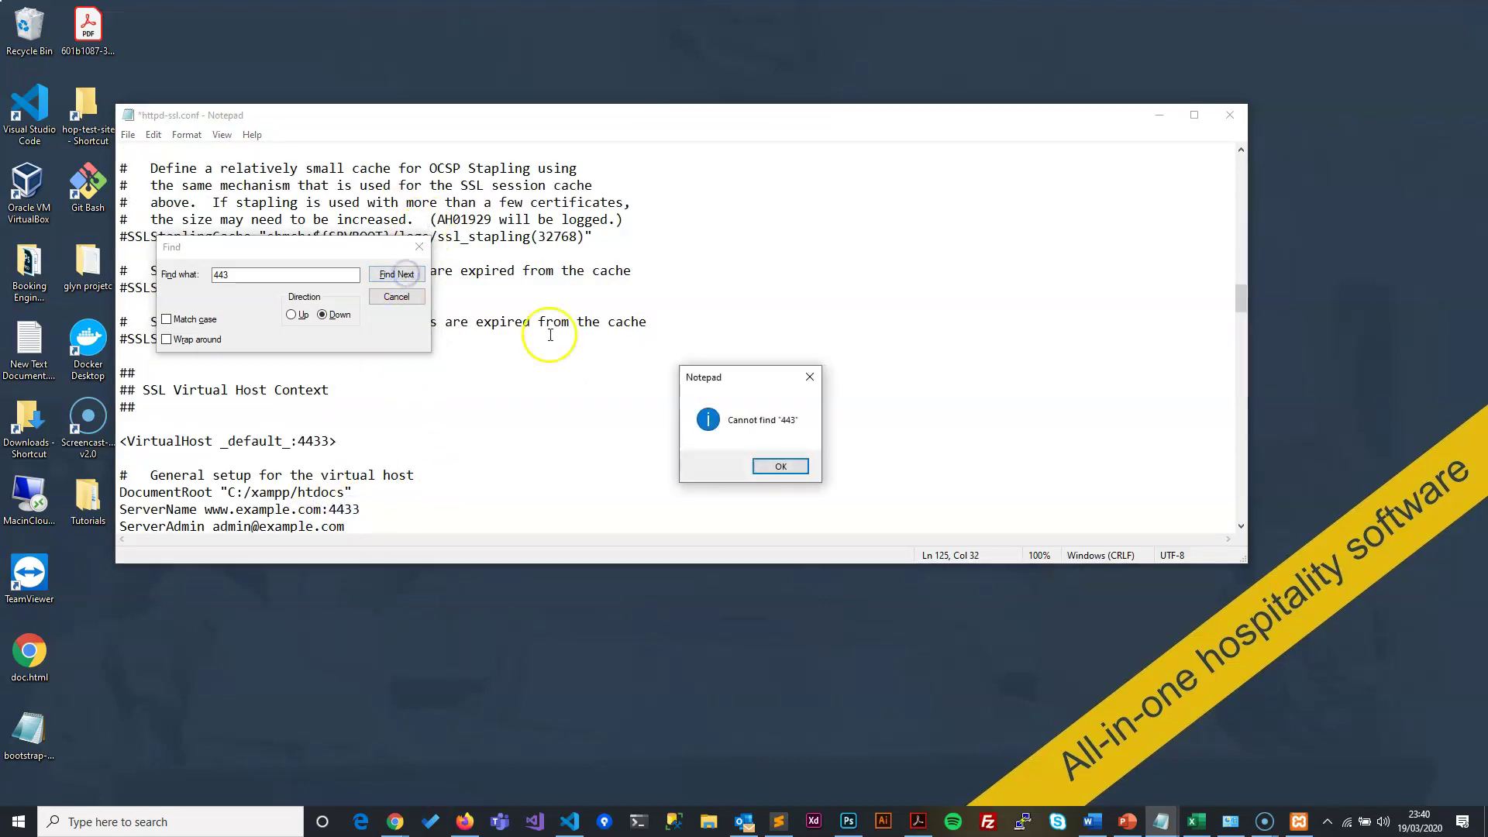
{"action": "left_click", "coordinate": [777, 466]}
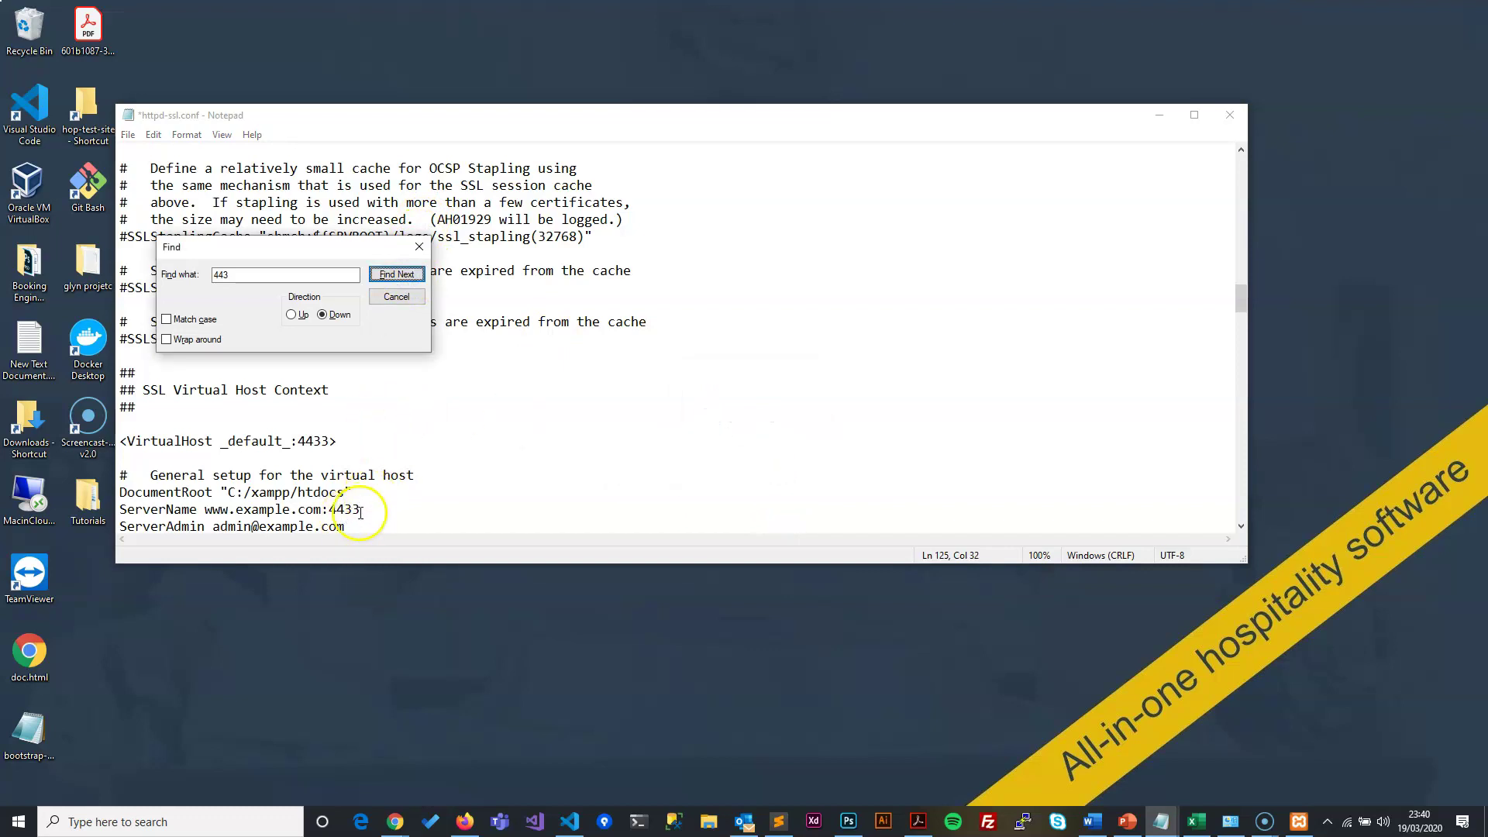
Review the edited VirtualHost, ServerName and Listen port lines in httpd-ssl.conf, and dismiss the search.
{"action": "left_click_drag", "start_coordinate": [360, 513], "coordinate": [364, 543]}
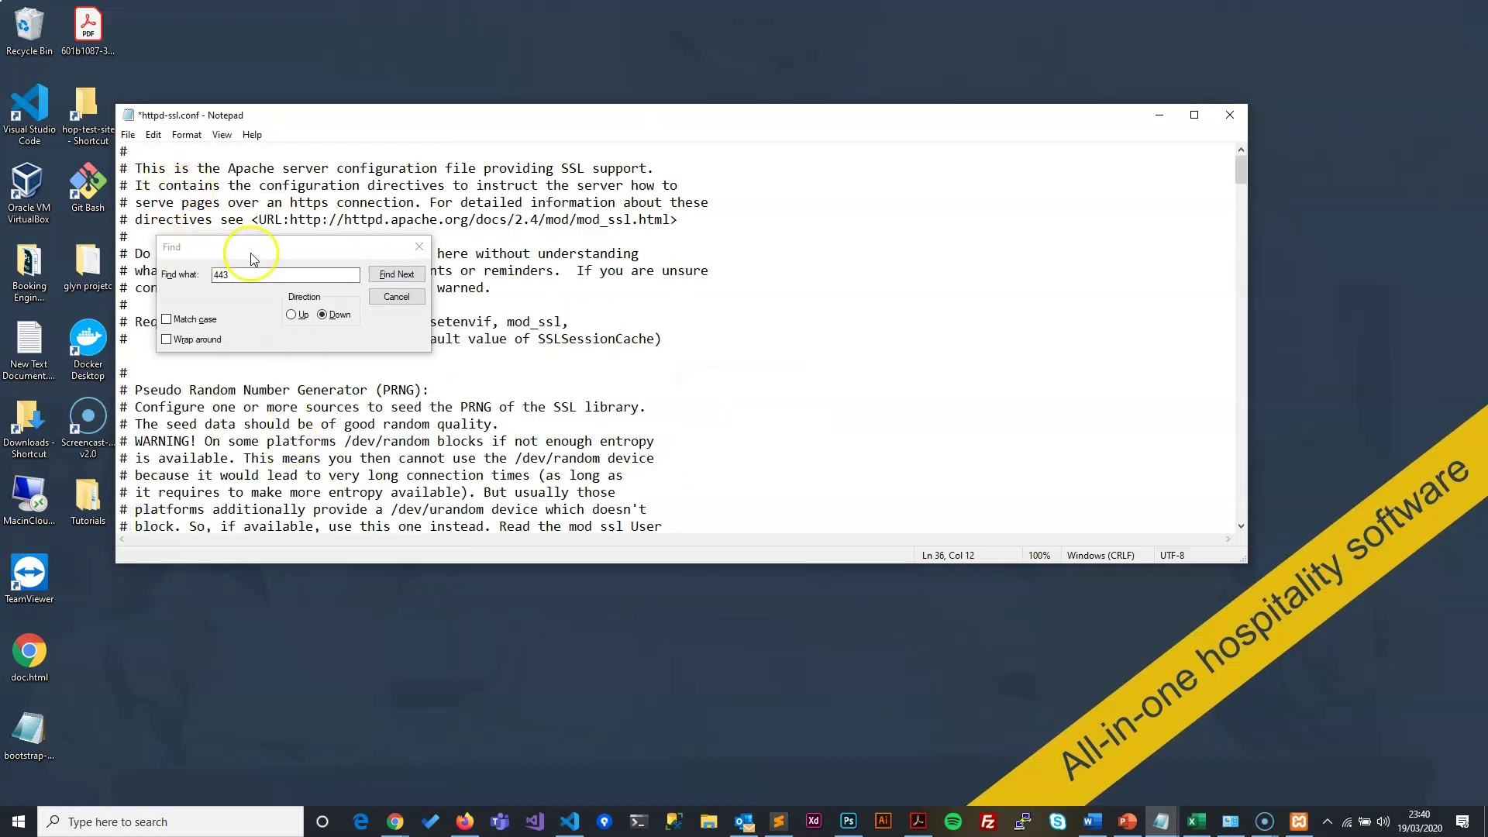
{"action": "left_click_drag", "start_coordinate": [252, 254], "coordinate": [922, 194]}
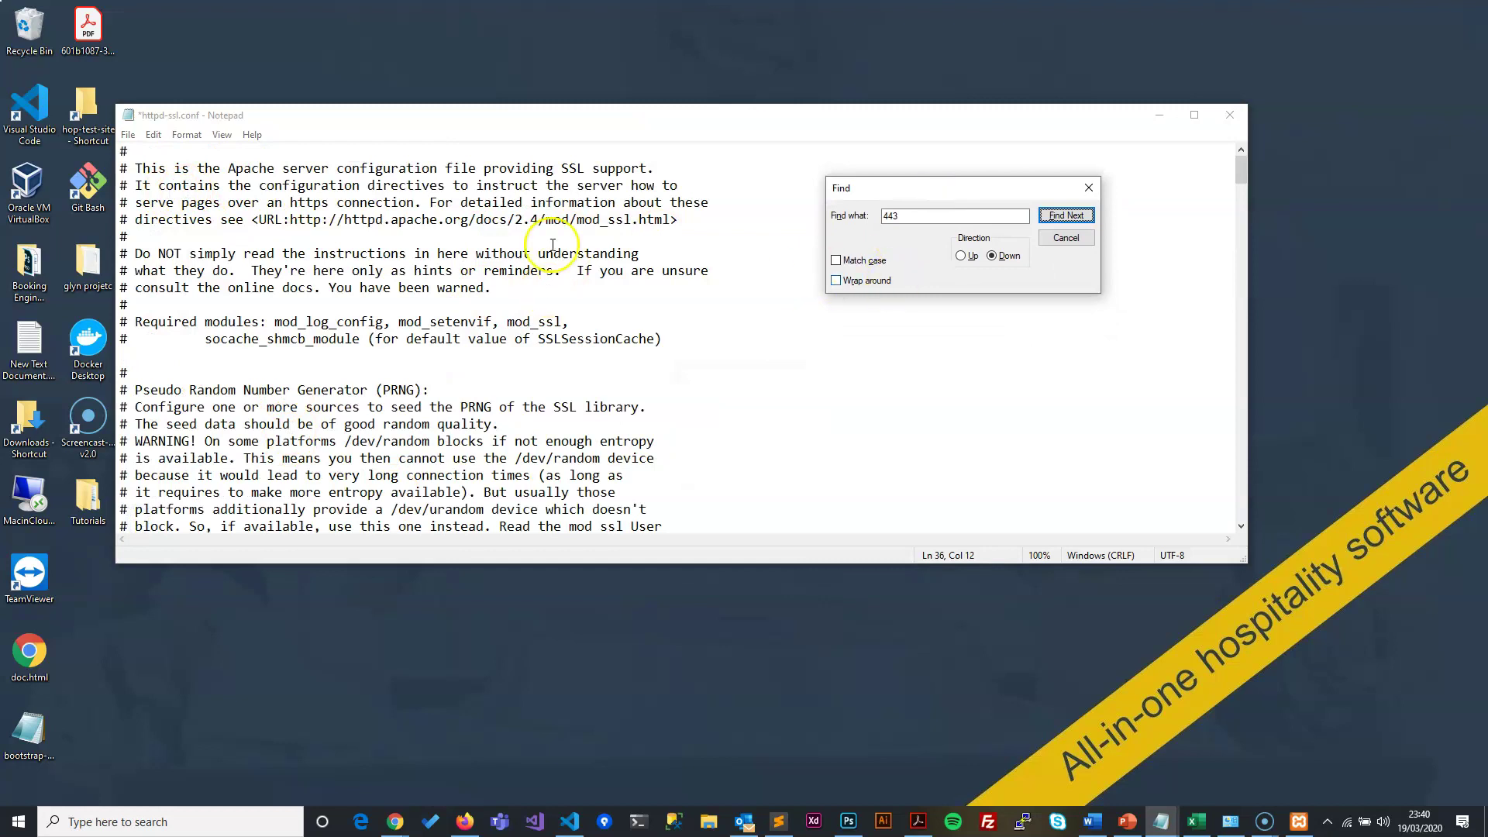
{"action": "left_click_drag", "start_coordinate": [336, 510], "coordinate": [120, 514]}
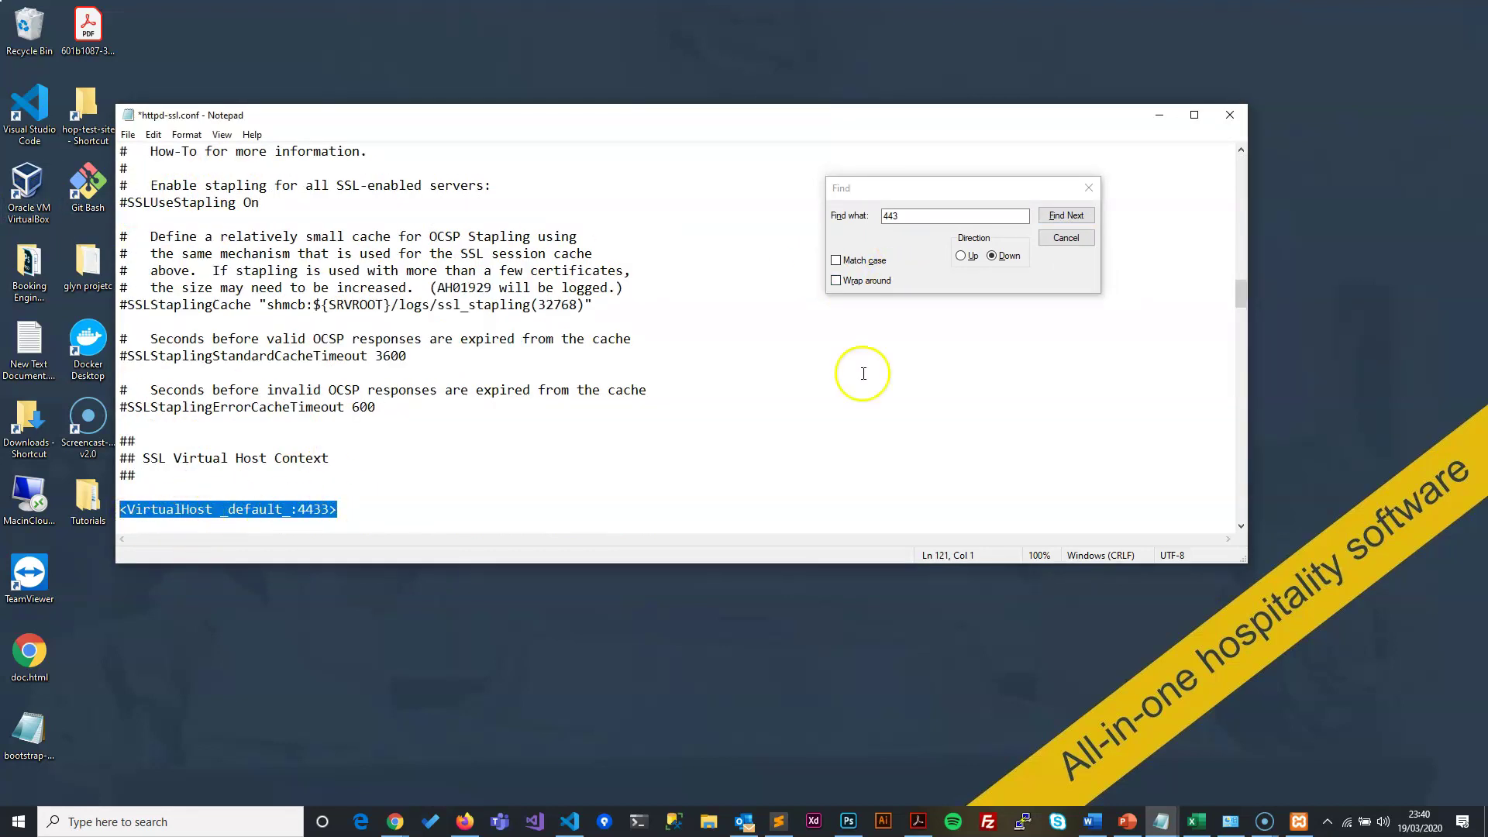
{"action": "key", "text": "F3"}
{"action": "left_click_drag", "start_coordinate": [353, 509], "coordinate": [148, 512]}
{"action": "scroll", "coordinate": [478, 281], "scroll_direction": "up", "scroll_amount": 20}
{"action": "scroll", "coordinate": [478, 283], "scroll_direction": "up", "scroll_amount": 2}
{"action": "scroll", "coordinate": [349, 311], "scroll_direction": "down", "scroll_amount": 2}
{"action": "left_click_drag", "start_coordinate": [206, 185], "coordinate": [64, 187]}
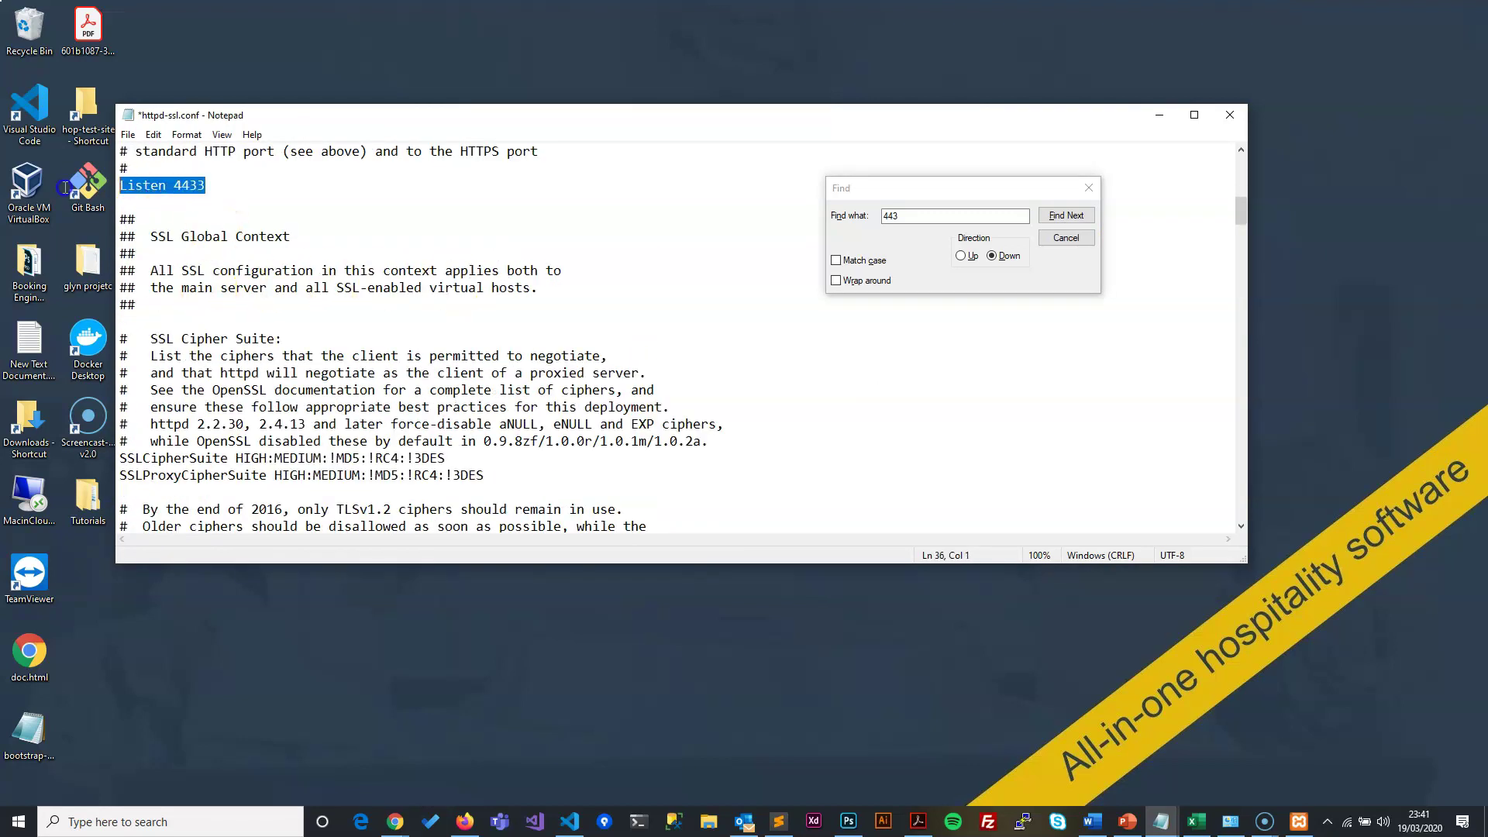
{"action": "left_click", "coordinate": [1051, 236]}
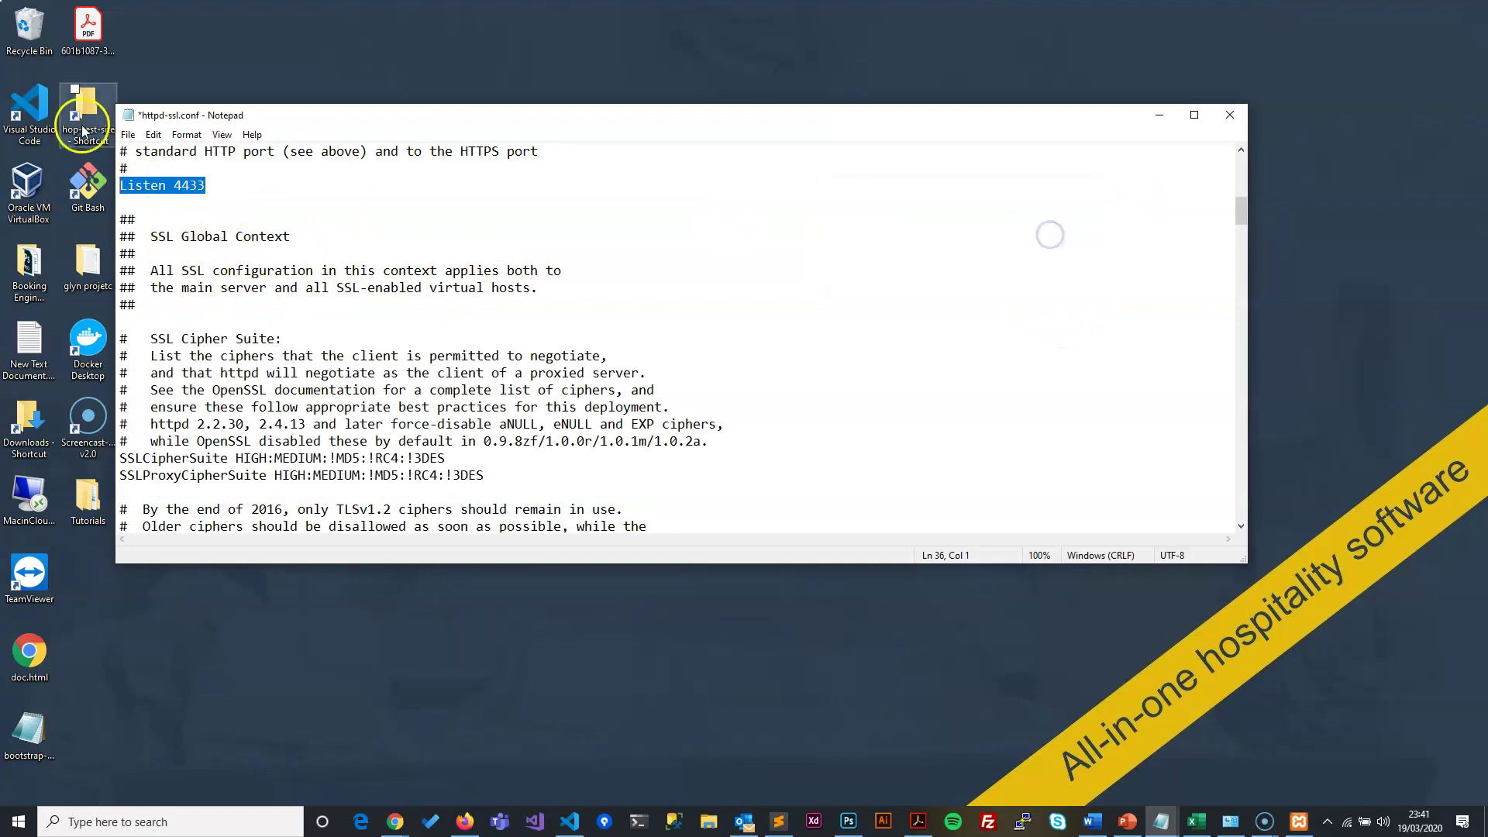
Save the changes to httpd-ssl.conf and close the file.
{"action": "left_click", "coordinate": [127, 134]}
{"action": "left_click", "coordinate": [150, 202]}
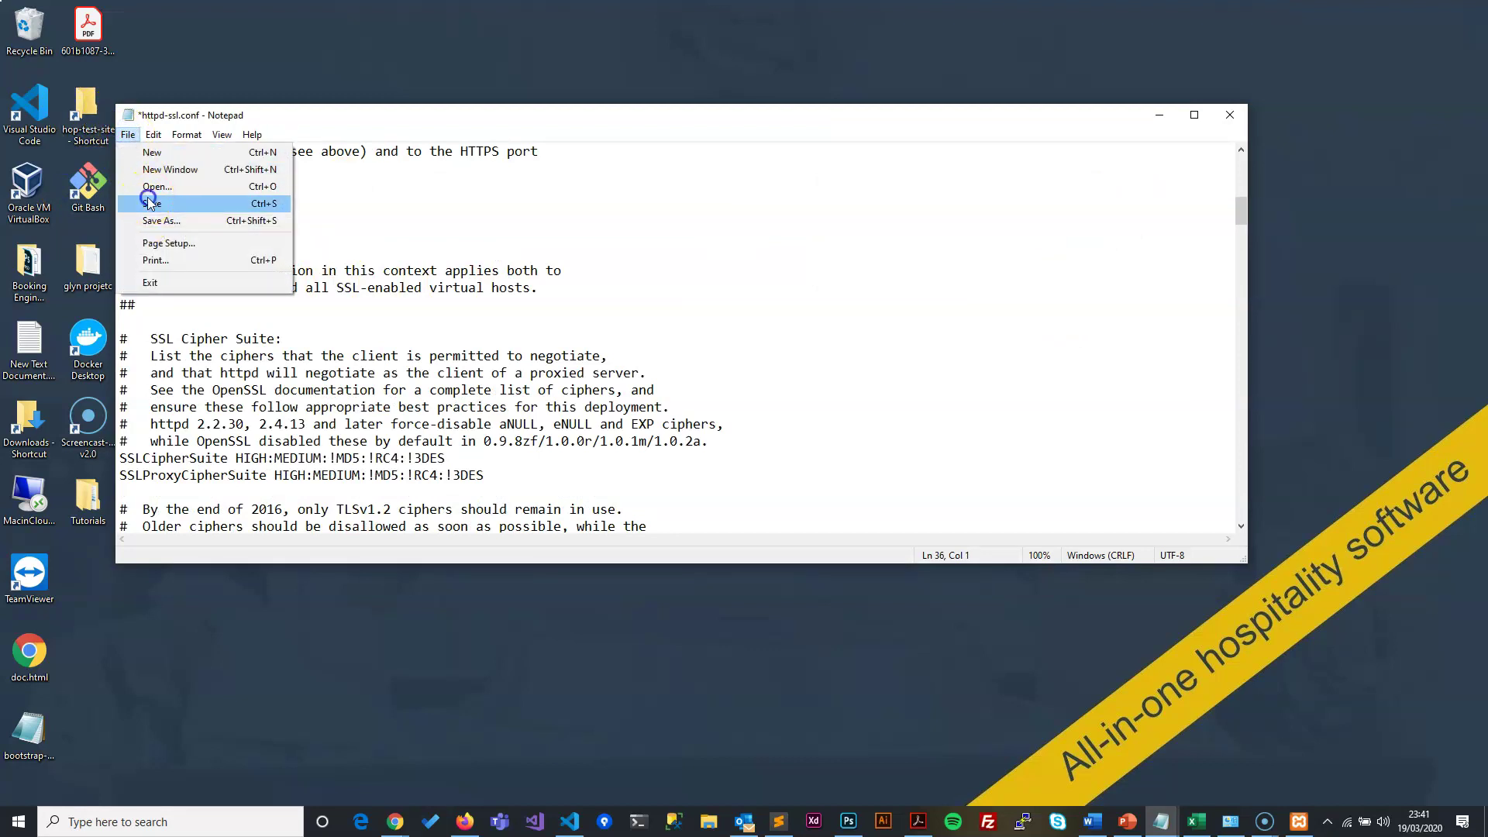
{"action": "left_click", "coordinate": [380, 313]}
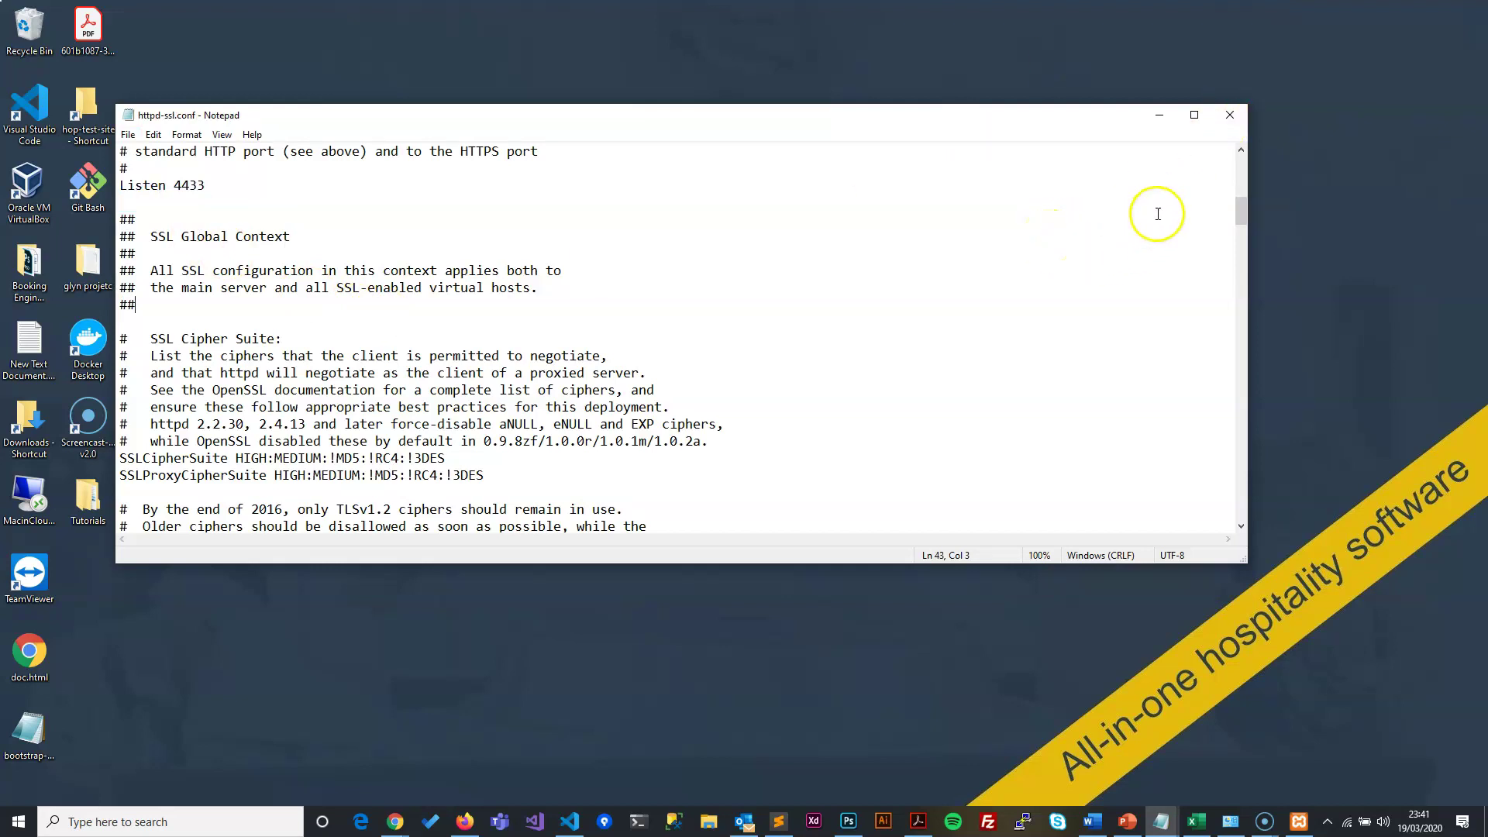
{"action": "left_click", "coordinate": [1233, 122]}
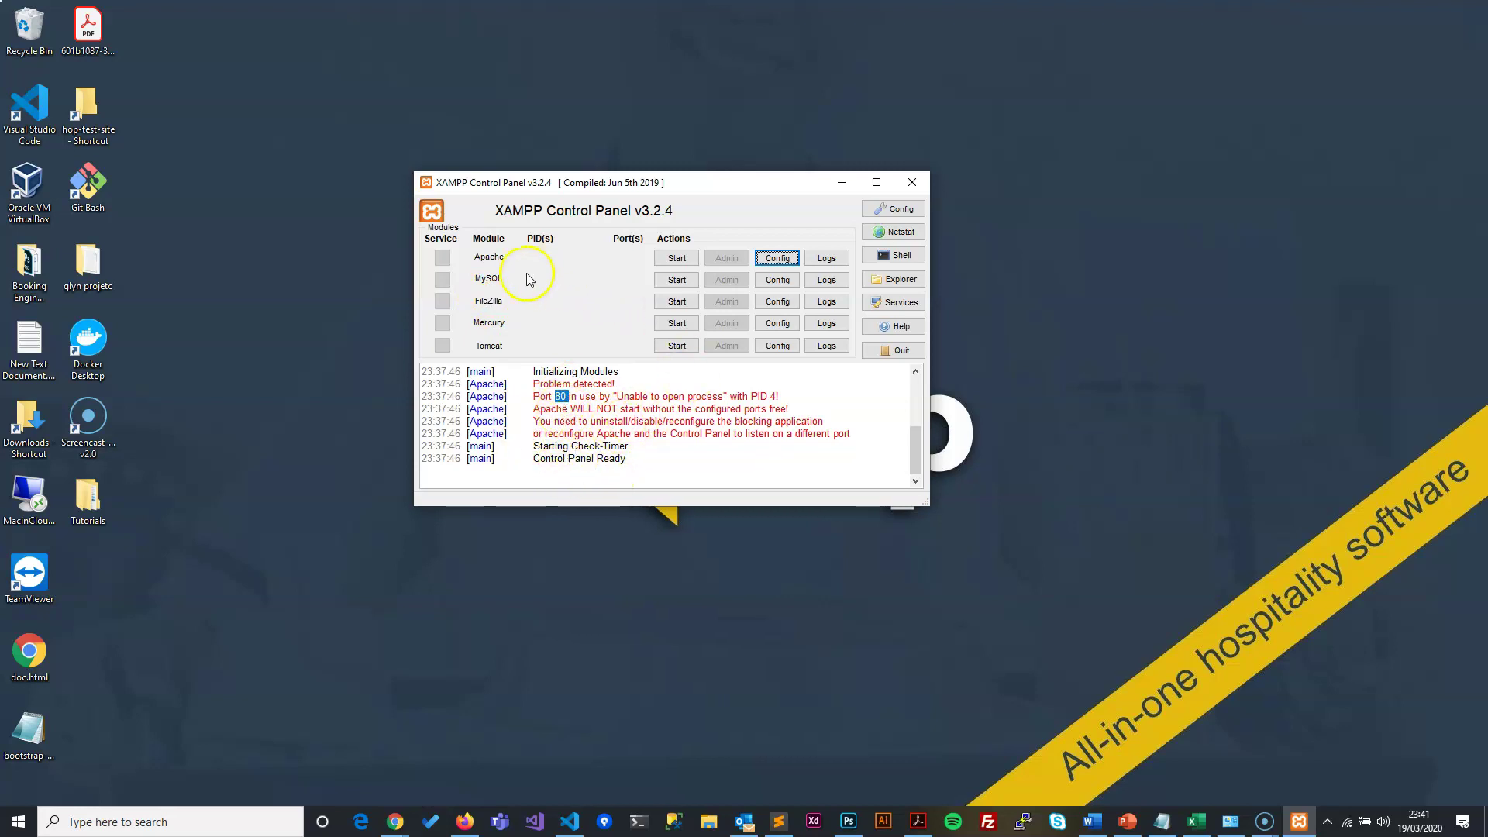
Open MySQL's my.ini from the XAMPP Control Panel and set the [client] port to 3316.
{"action": "left_click", "coordinate": [795, 282]}
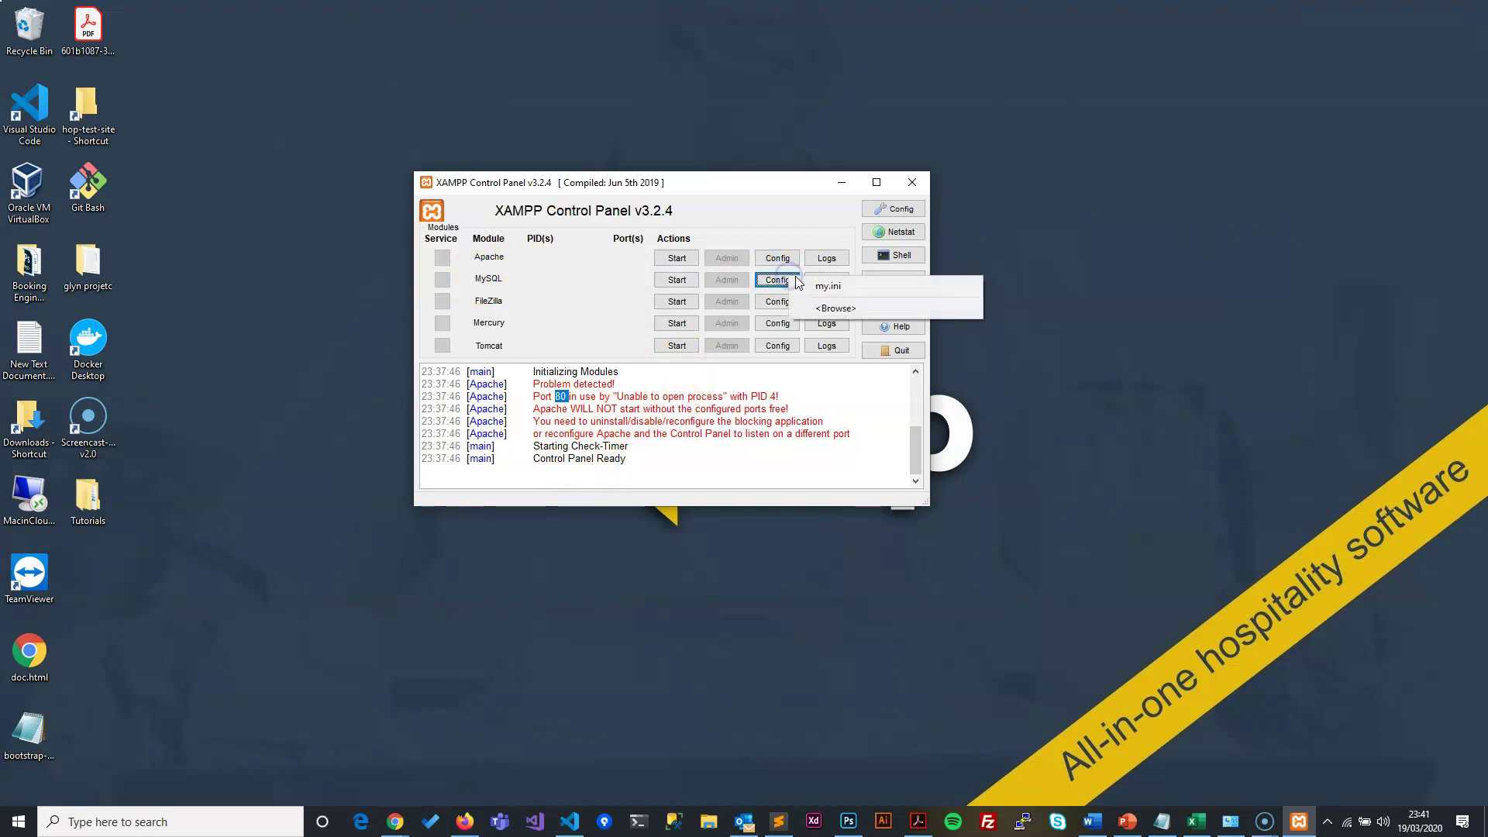
{"action": "left_click", "coordinate": [836, 287]}
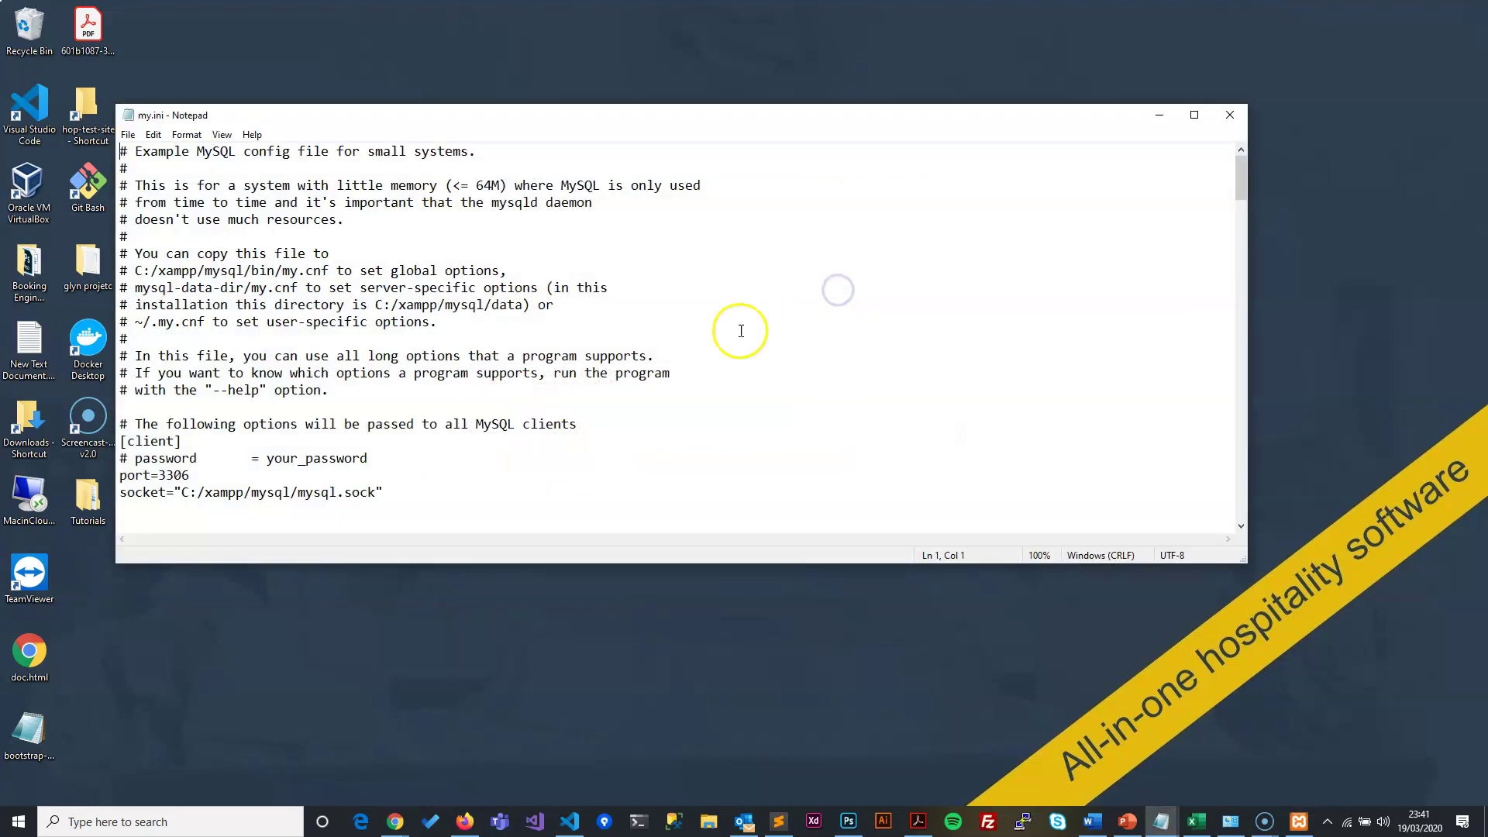
{"action": "left_click", "coordinate": [189, 477]}
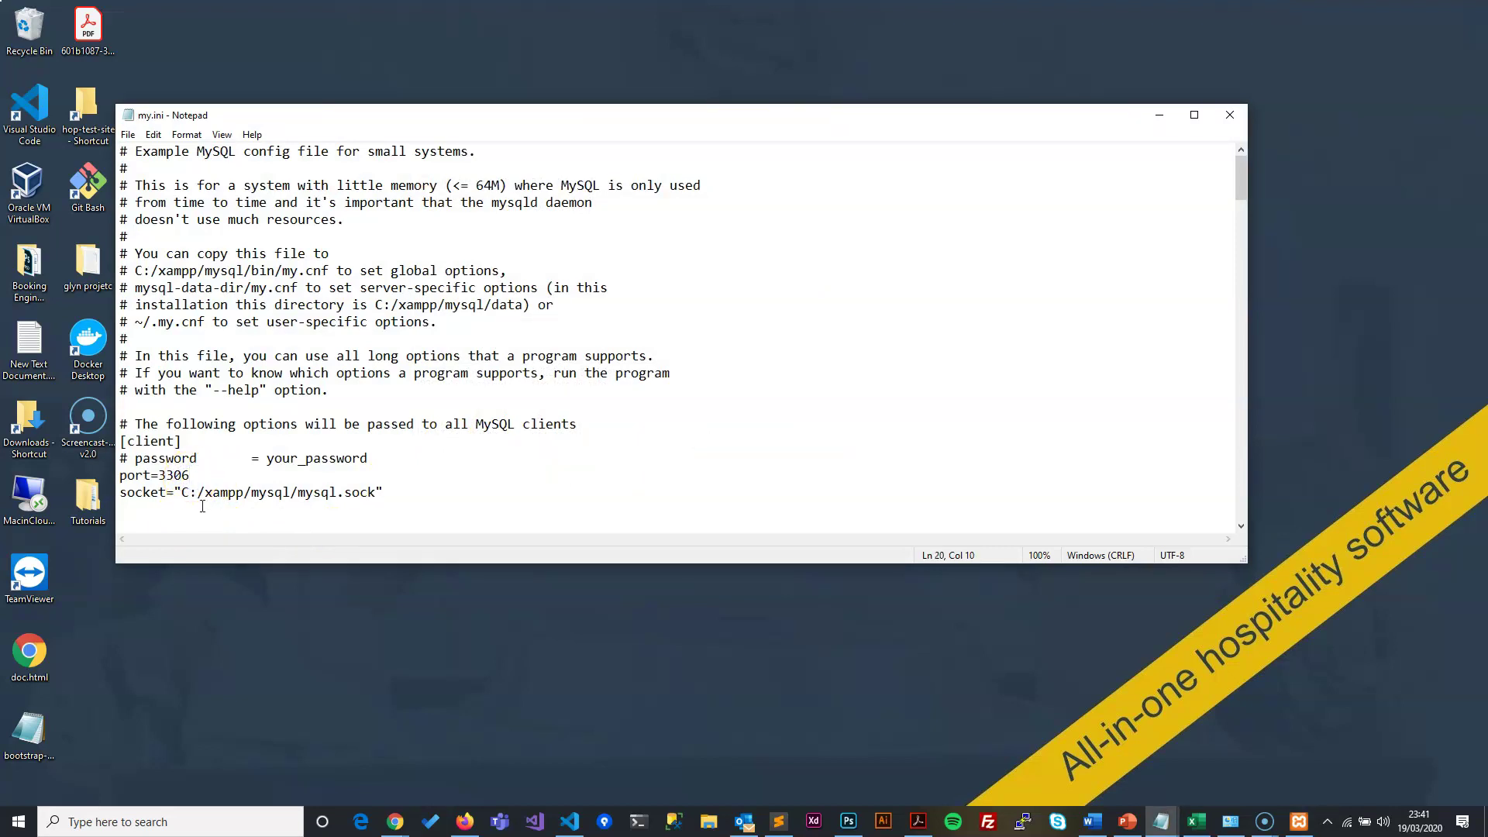
{"action": "key", "text": "BackSpace"}
{"action": "key", "text": "BackSpace"}
{"action": "type", "text": "16"}
Search my.ini for 33 and set the port in the [mysqld] section to 3316.
{"action": "scroll", "coordinate": [392, 384], "scroll_direction": "down", "scroll_amount": 7}
{"action": "scroll", "coordinate": [393, 384], "scroll_direction": "up", "scroll_amount": 7}
{"action": "key", "text": "ctrl+f"}
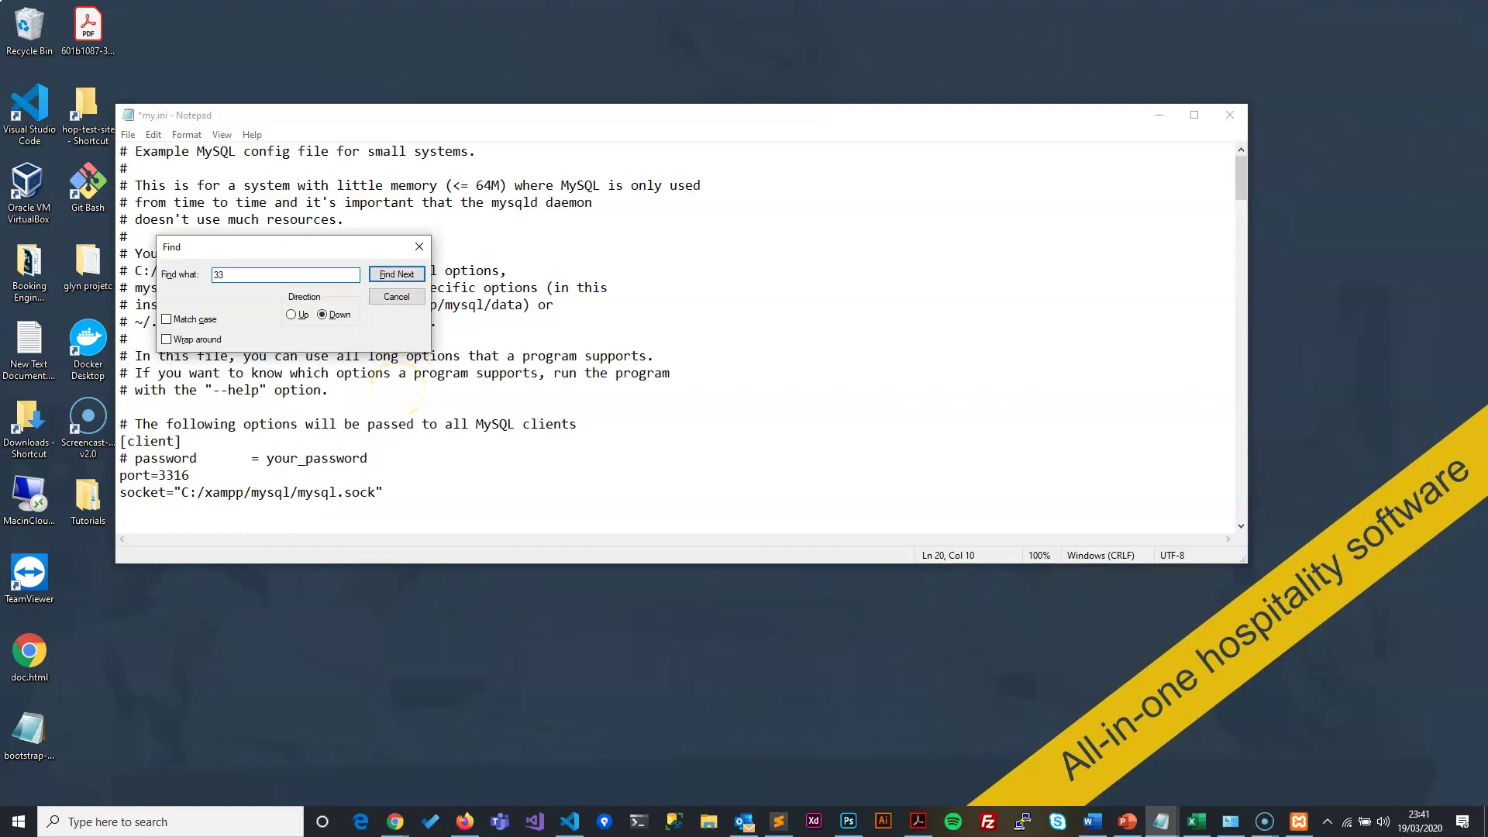
{"action": "key", "text": "Return"}
{"action": "left_click_drag", "start_coordinate": [190, 509], "coordinate": [175, 509]}
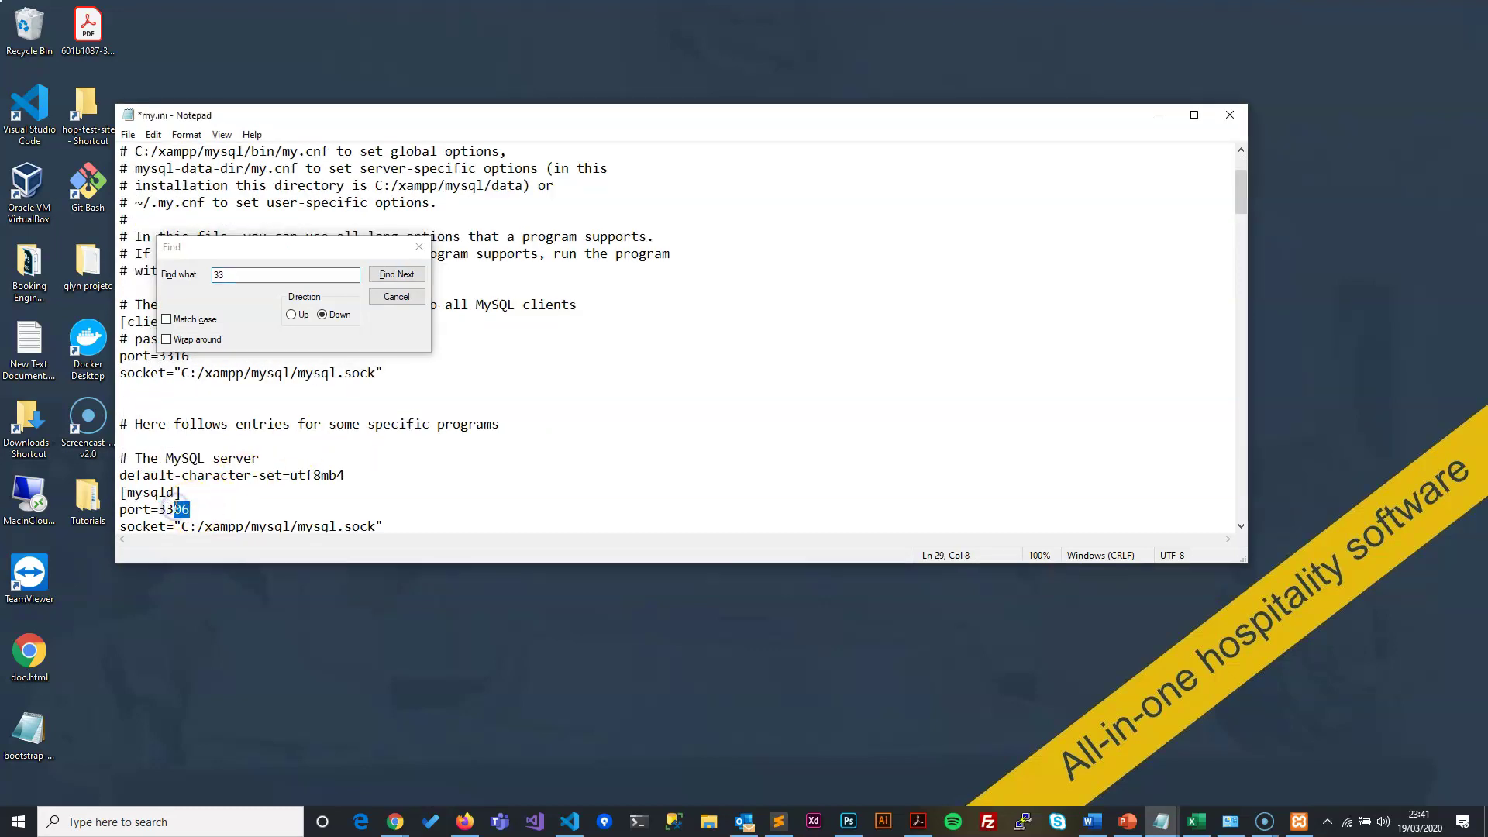
Find the next 33 and set the master's default port number in the CHANGE MASTER TO comment to 3316.
{"action": "left_click", "coordinate": [397, 275]}
{"action": "left_click_drag", "start_coordinate": [476, 509], "coordinate": [457, 509]}
{"action": "type", "text": "160"}
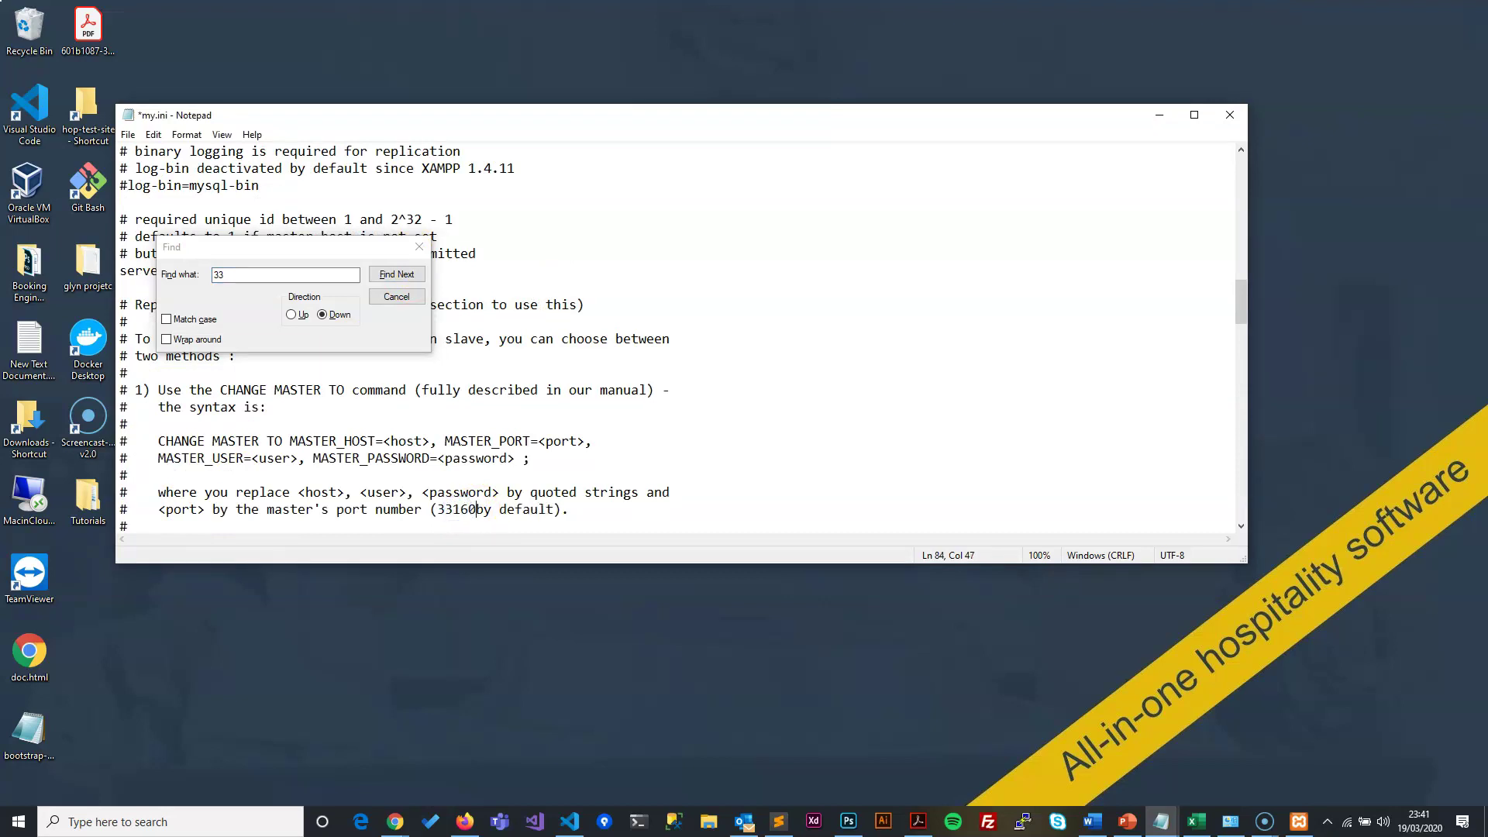
{"action": "key", "text": "BackSpace"}
Find the following 33 match in my.ini's replication comments and change that port to 3316.
{"action": "key", "text": "F3"}
{"action": "left_click", "coordinate": [631, 509]}
{"action": "key", "text": "BackSpace"}
{"action": "key", "text": "BackSpace"}
{"action": "type", "text": "16"}
Set the default port in the comment above #master-port to 3316, and search my.ini for any remaining 33.
{"action": "key", "text": "F3"}
{"action": "left_click", "coordinate": [346, 510]}
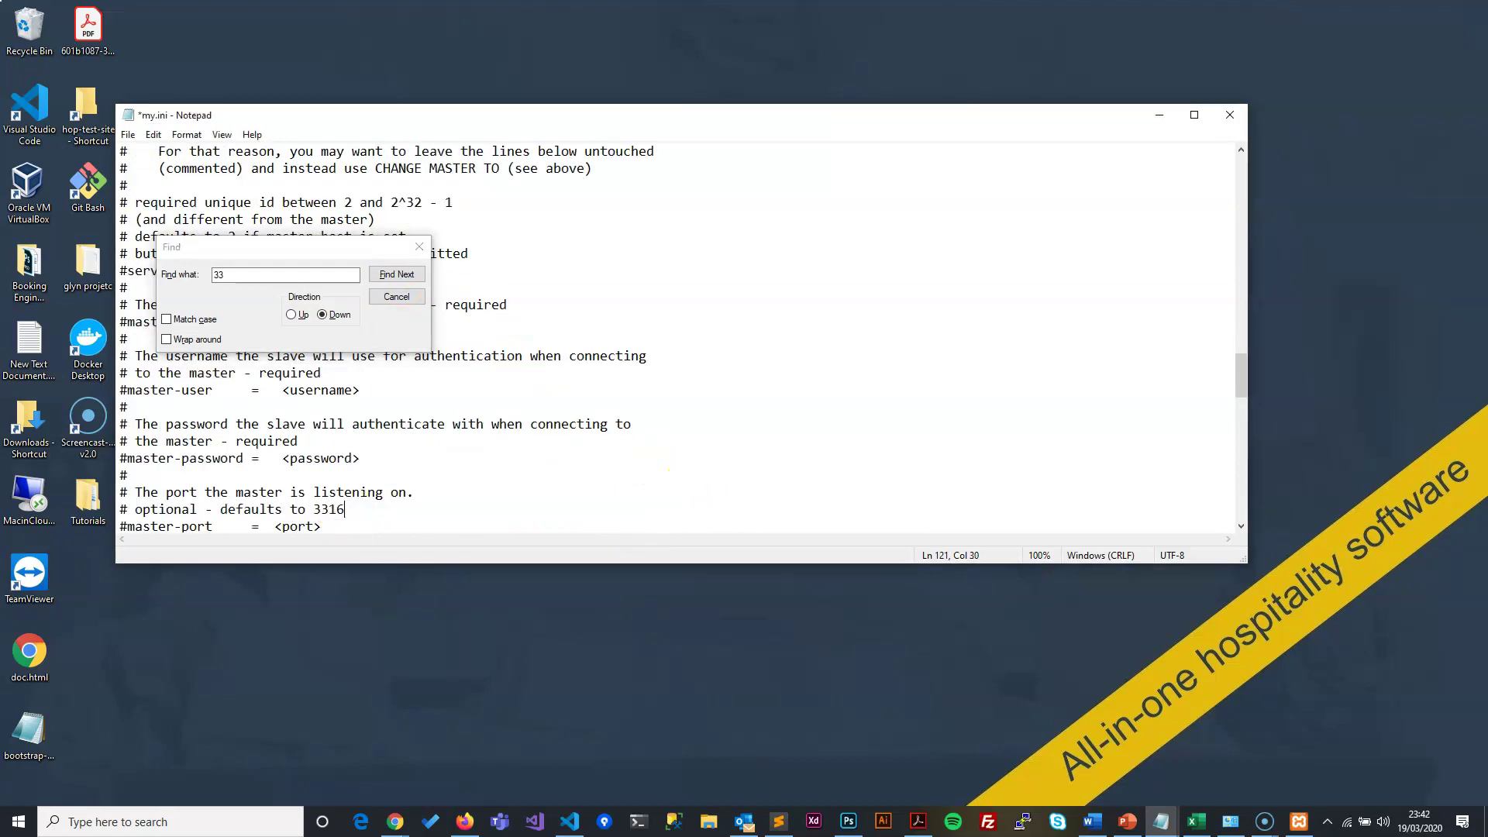
{"action": "key", "text": "F3"}
{"action": "left_click", "coordinate": [771, 469]}
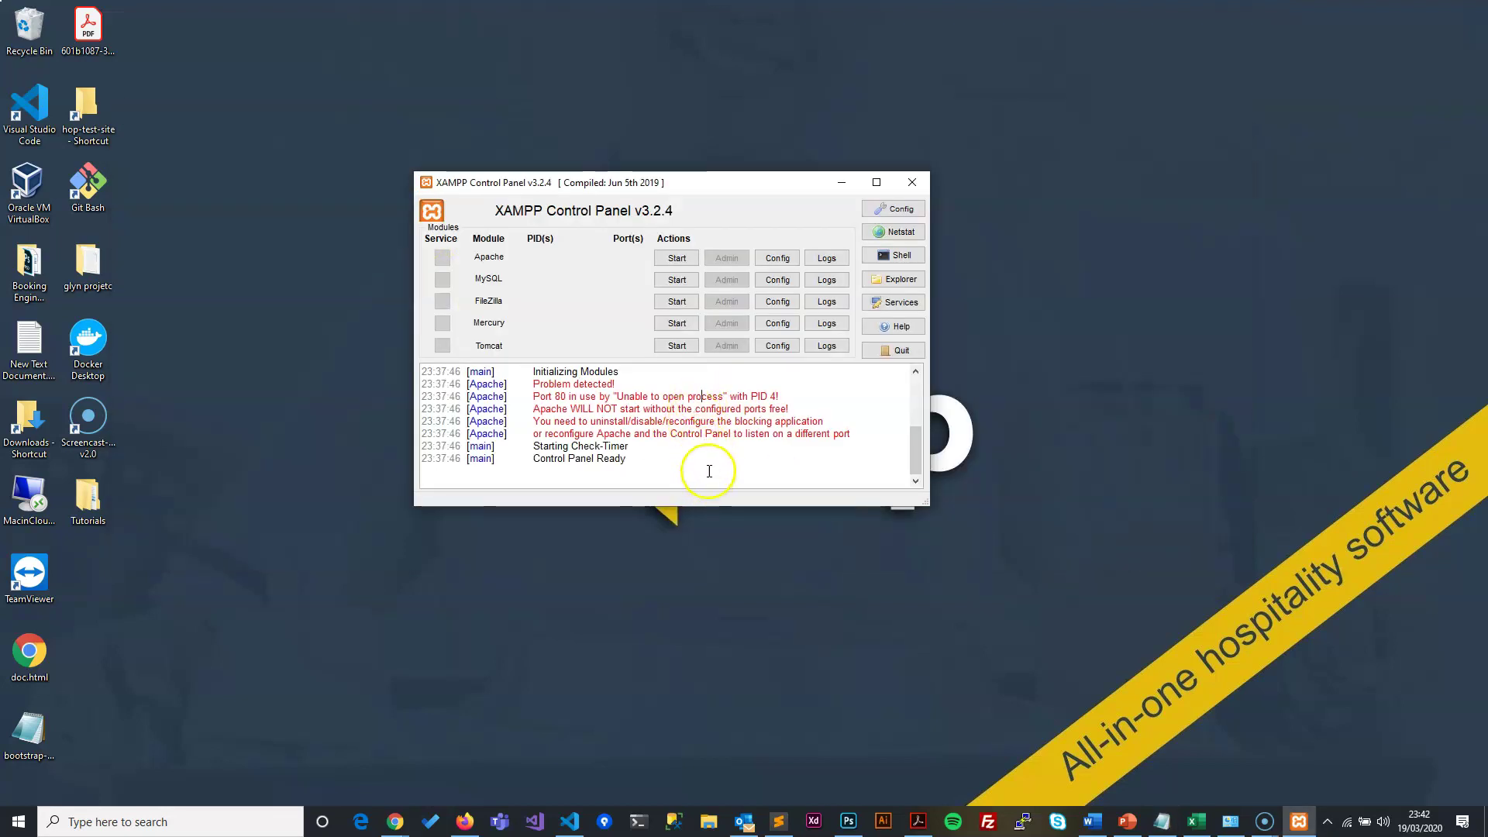
Start the Apache and MySQL modules, allowing each one access on public networks through Windows Defender Firewall.
{"action": "left_click", "coordinate": [680, 263]}
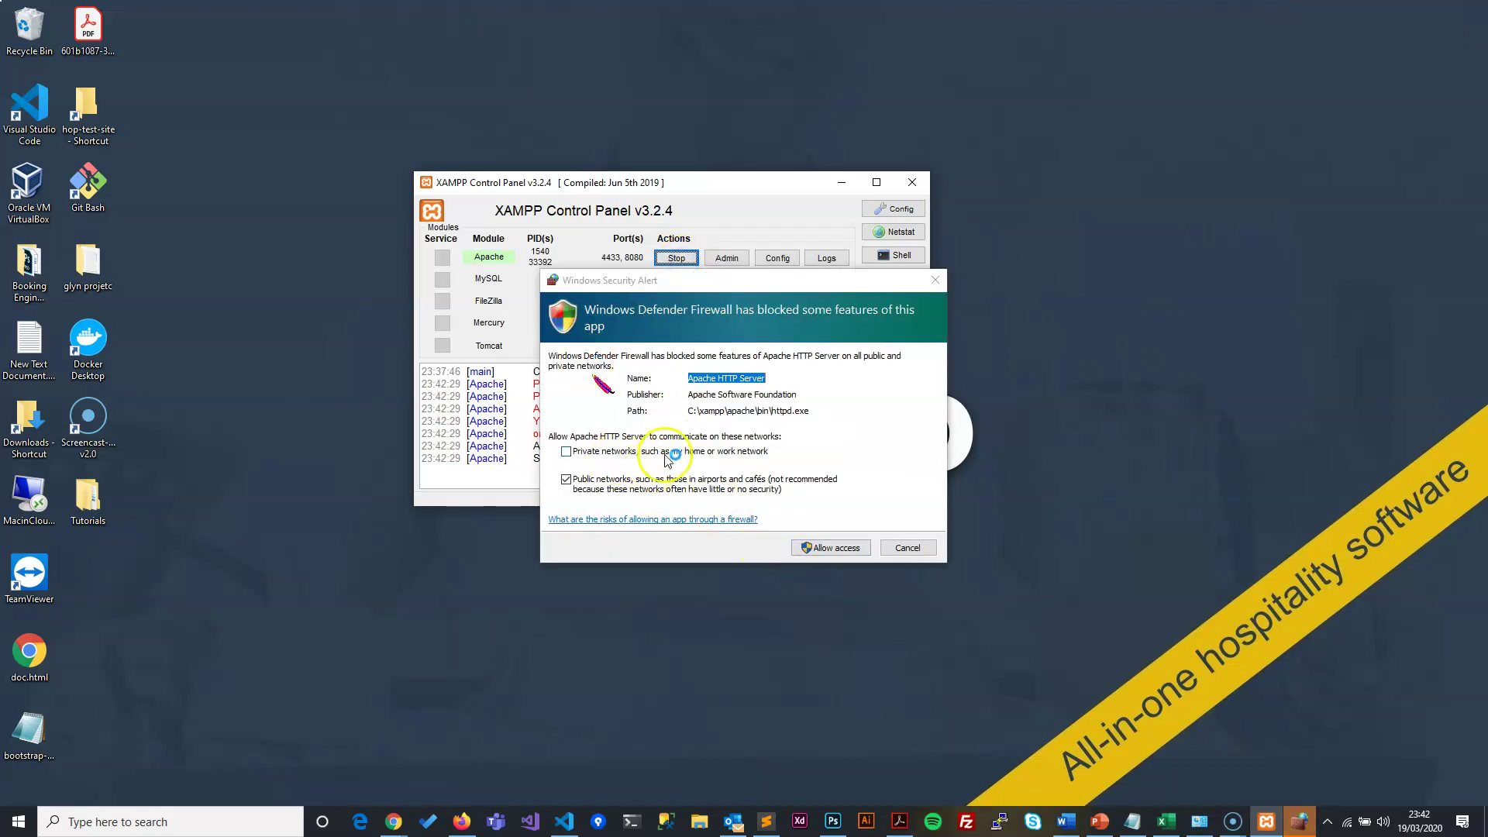
{"action": "left_click", "coordinate": [825, 548]}
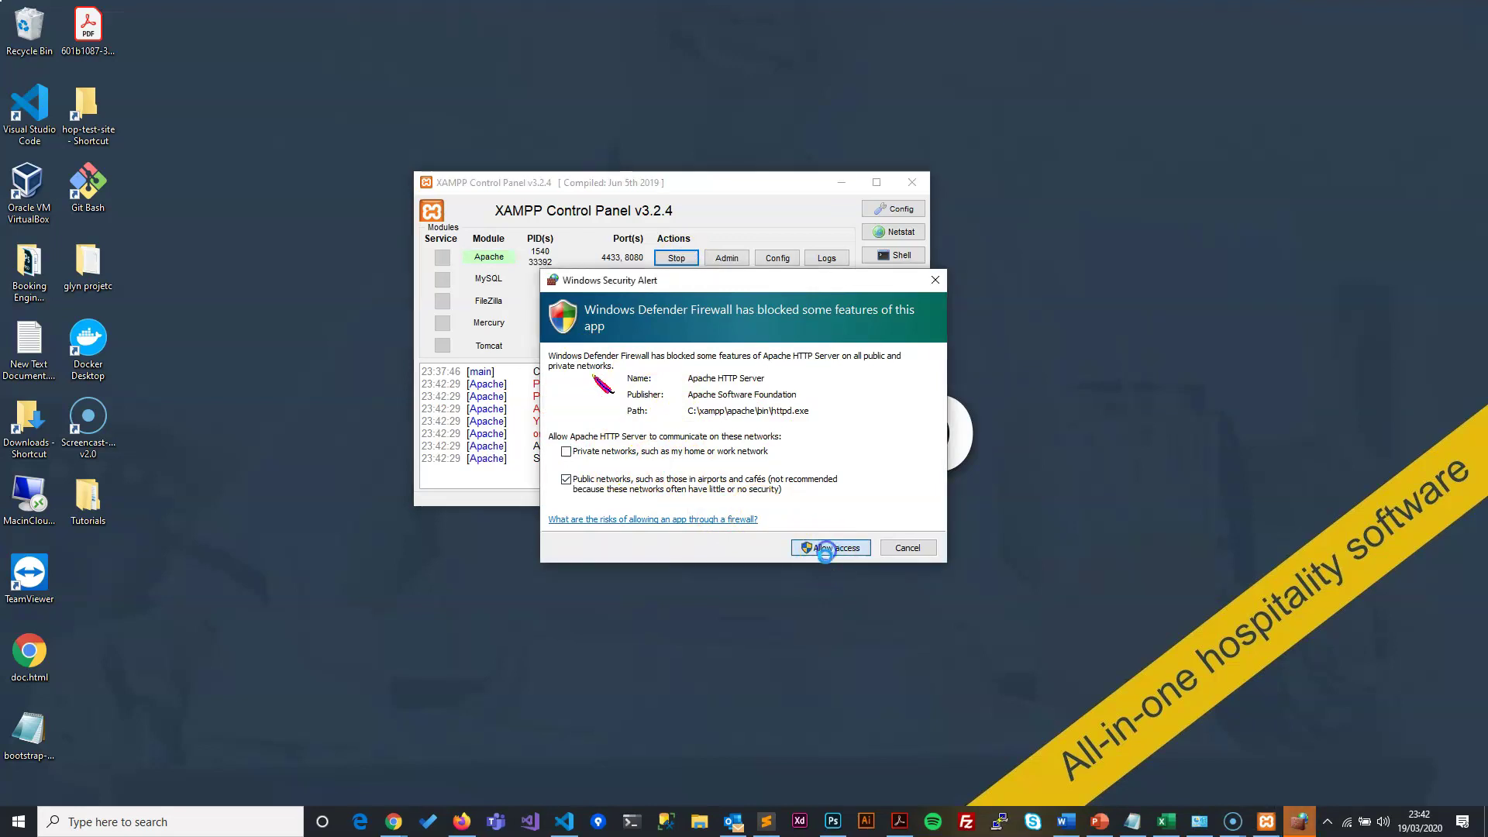
{"action": "left_click", "coordinate": [809, 547]}
{"action": "left_click", "coordinate": [490, 260]}
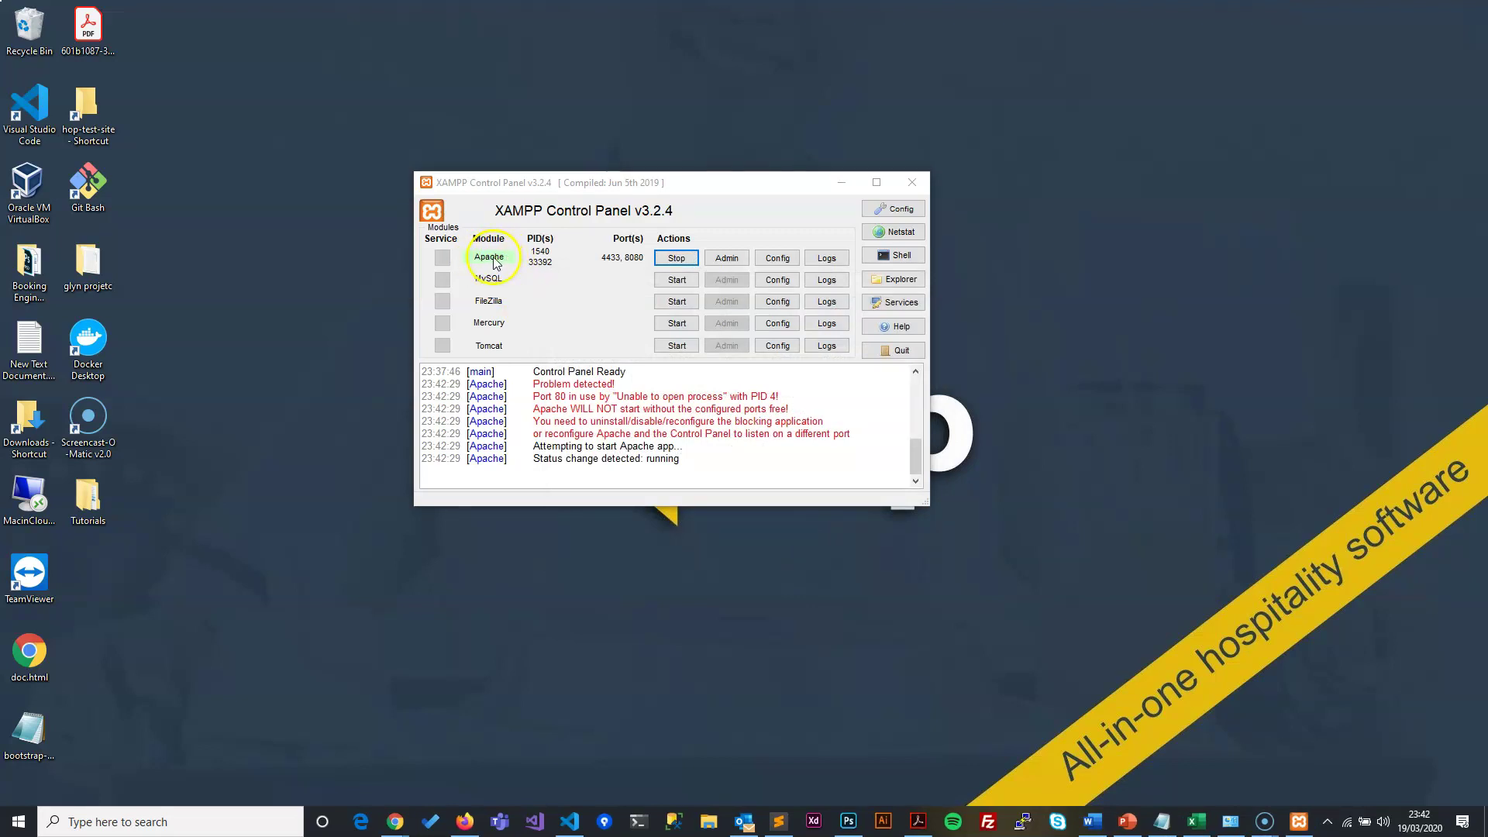
{"action": "left_click", "coordinate": [680, 288]}
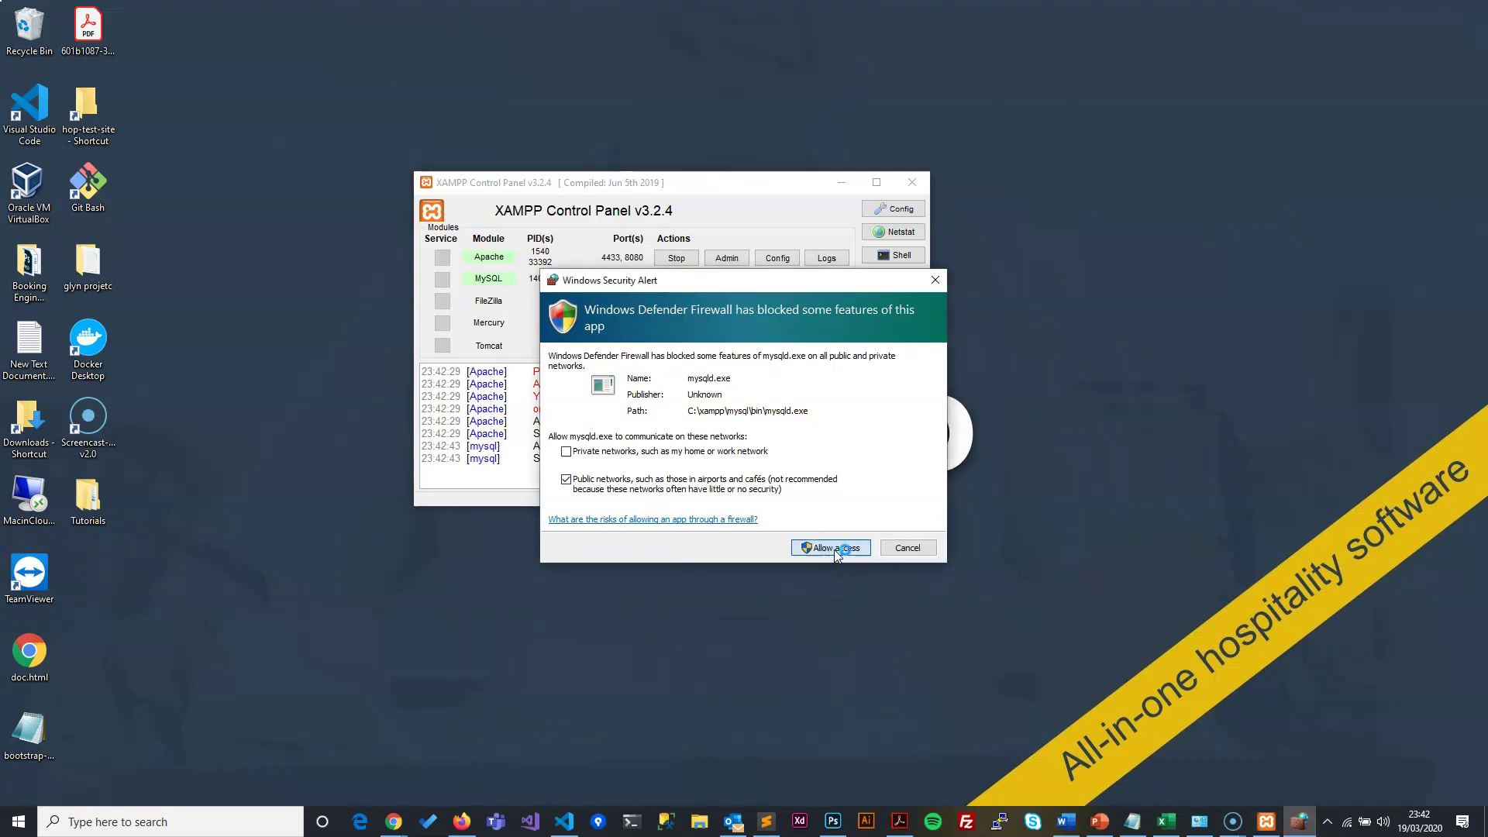
{"action": "left_click", "coordinate": [835, 551]}
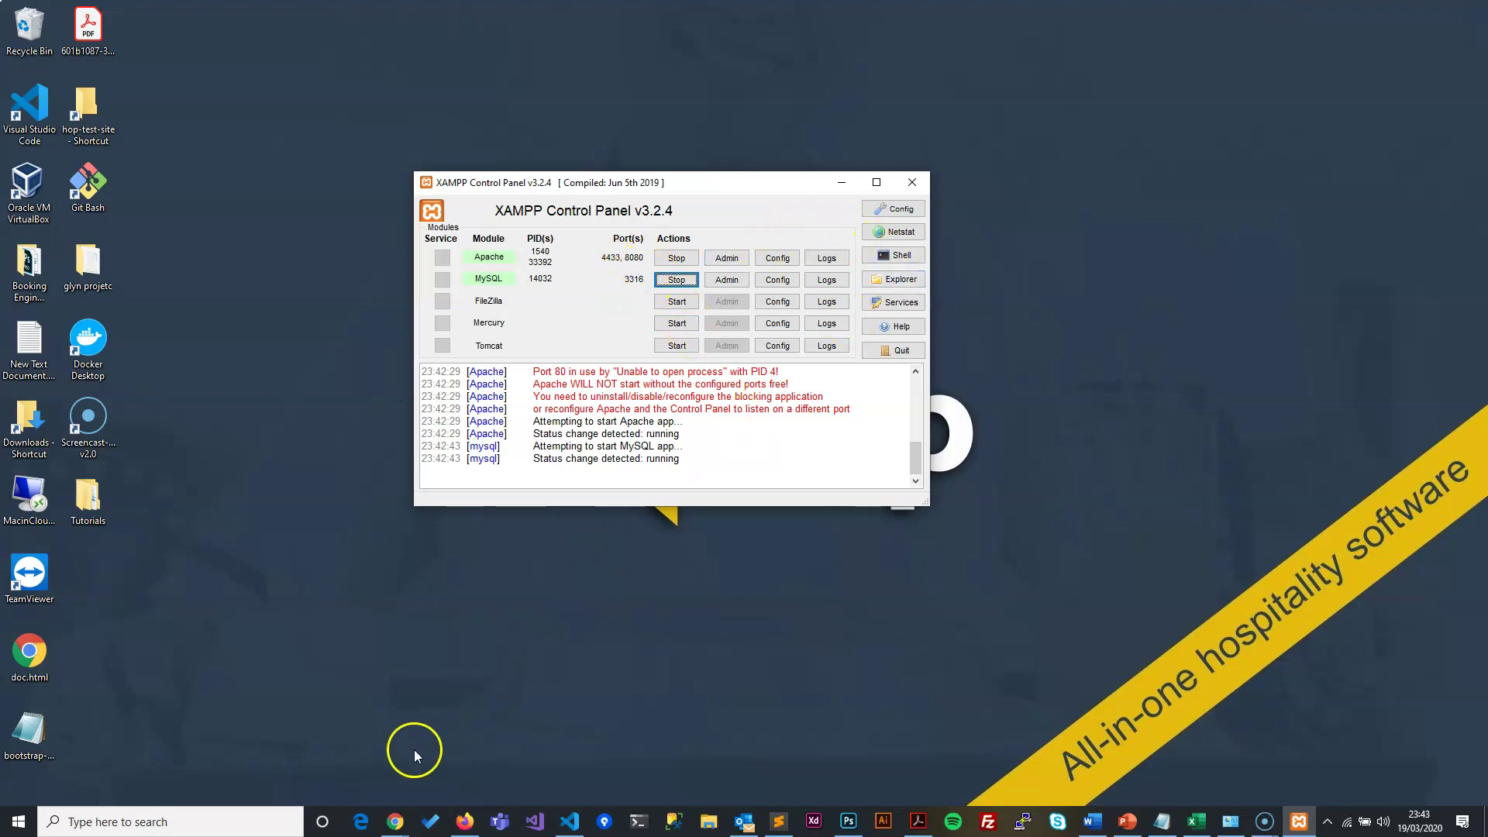
Switch to Firefox, open localhost:8080 in a new tab and look over the XAMPP dashboard page.
{"action": "left_click", "coordinate": [465, 823]}
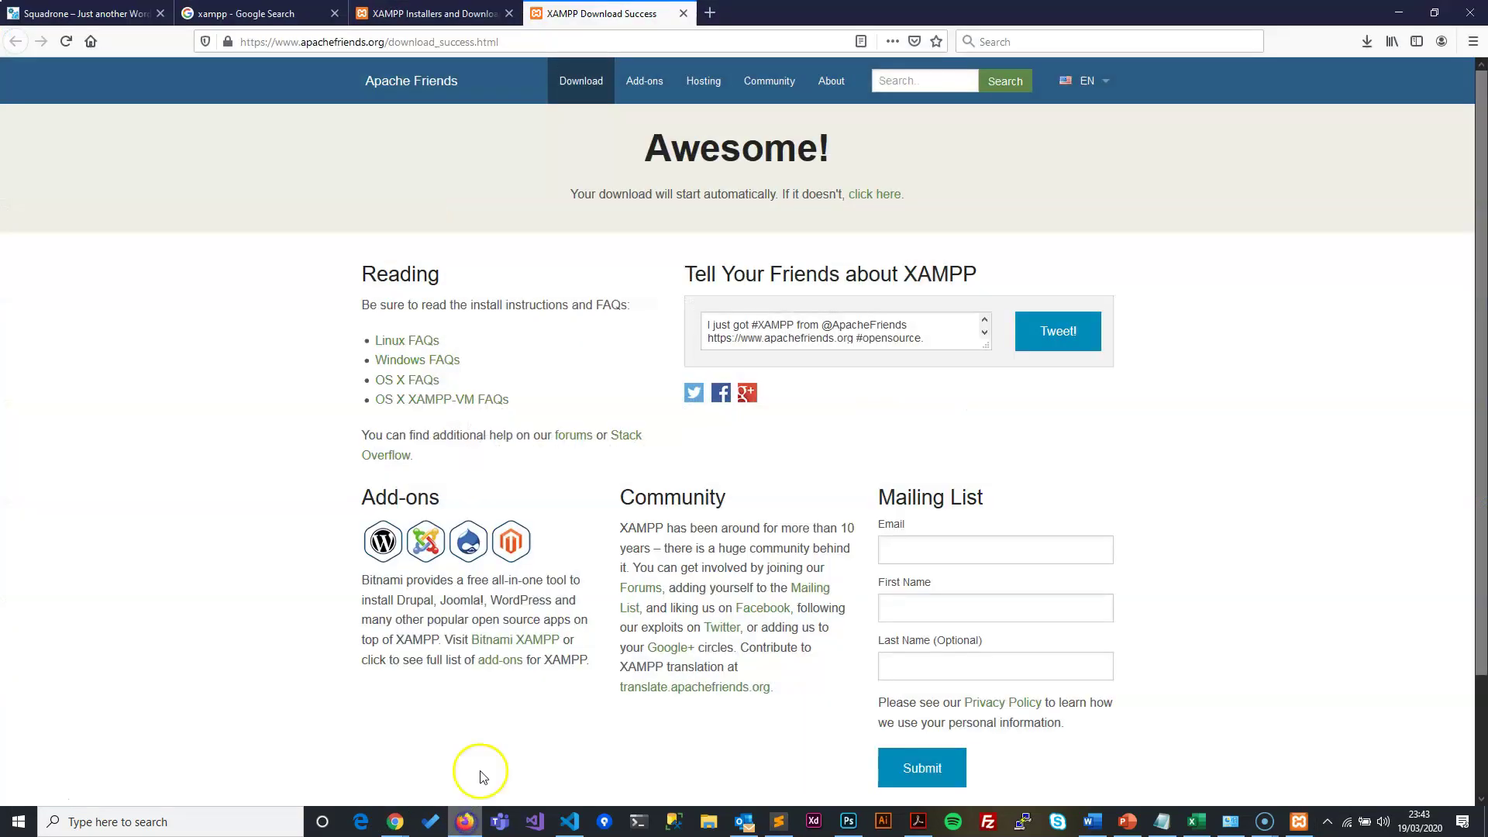
{"action": "left_click", "coordinate": [707, 13]}
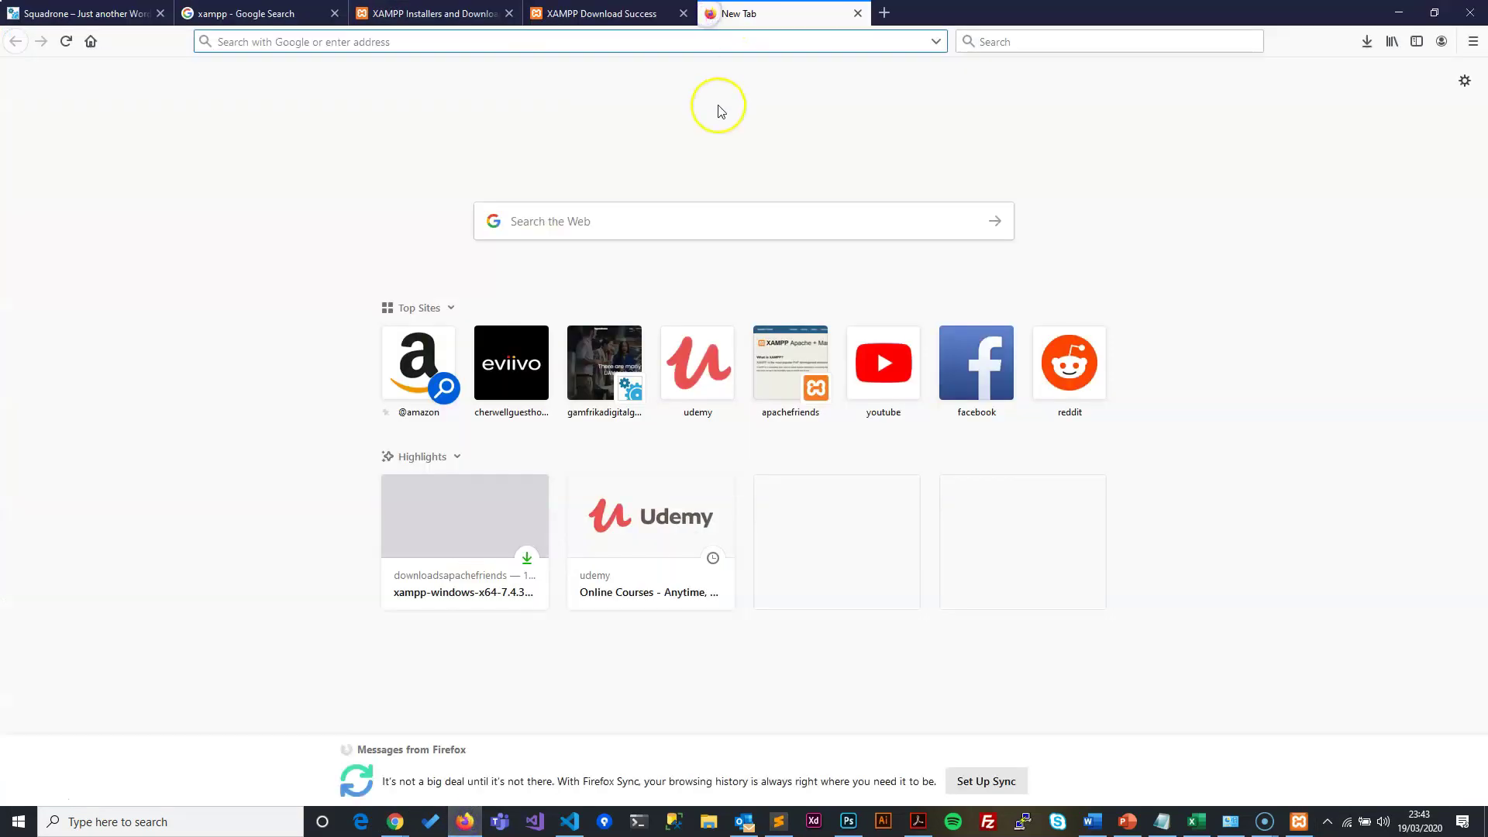
{"action": "type", "text": "lo"}
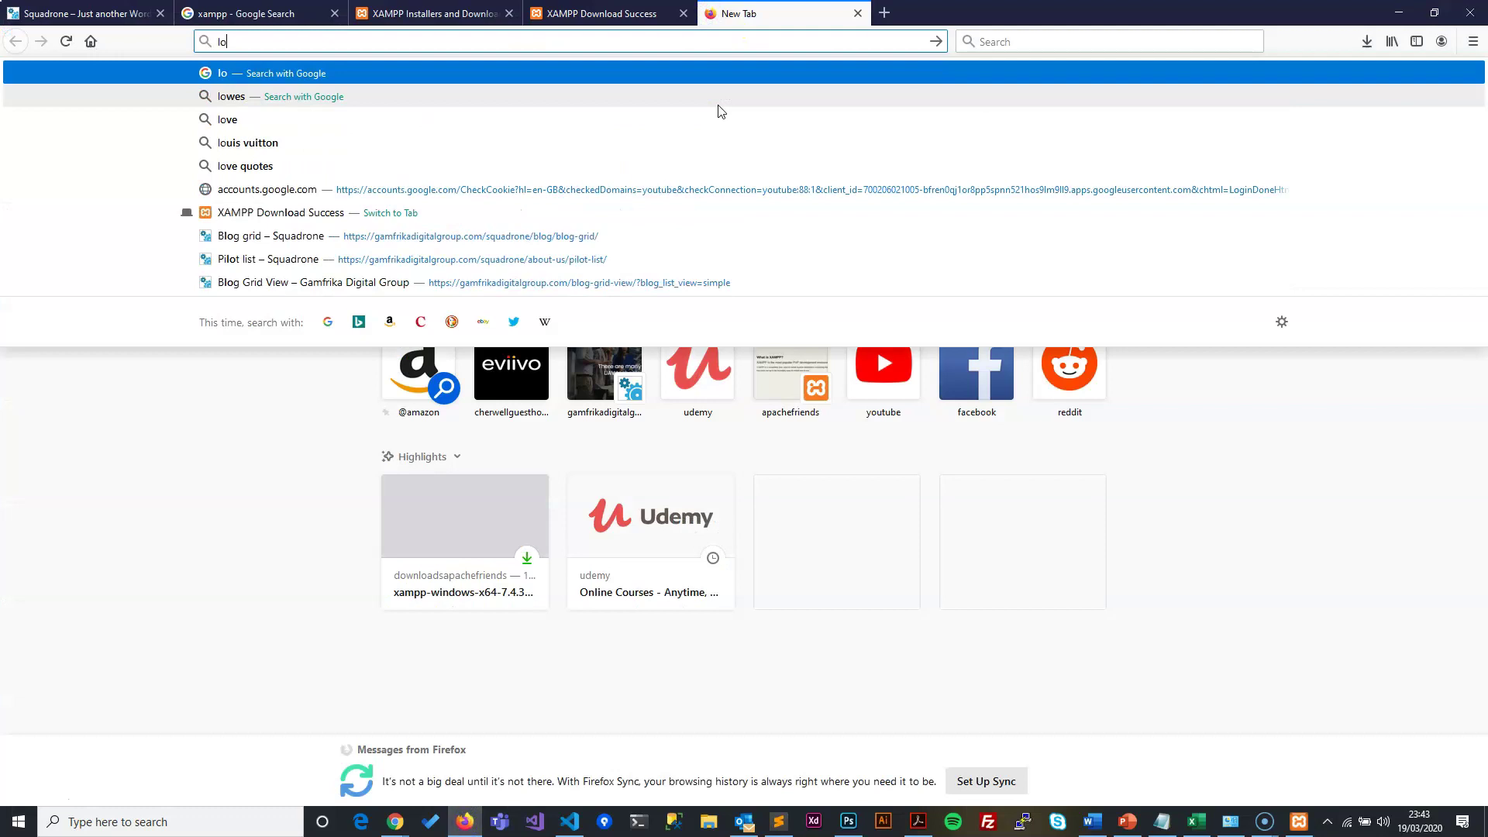
{"action": "type", "text": "calhos"}
{"action": "key", "text": "Down"}
{"action": "key", "text": "Down"}
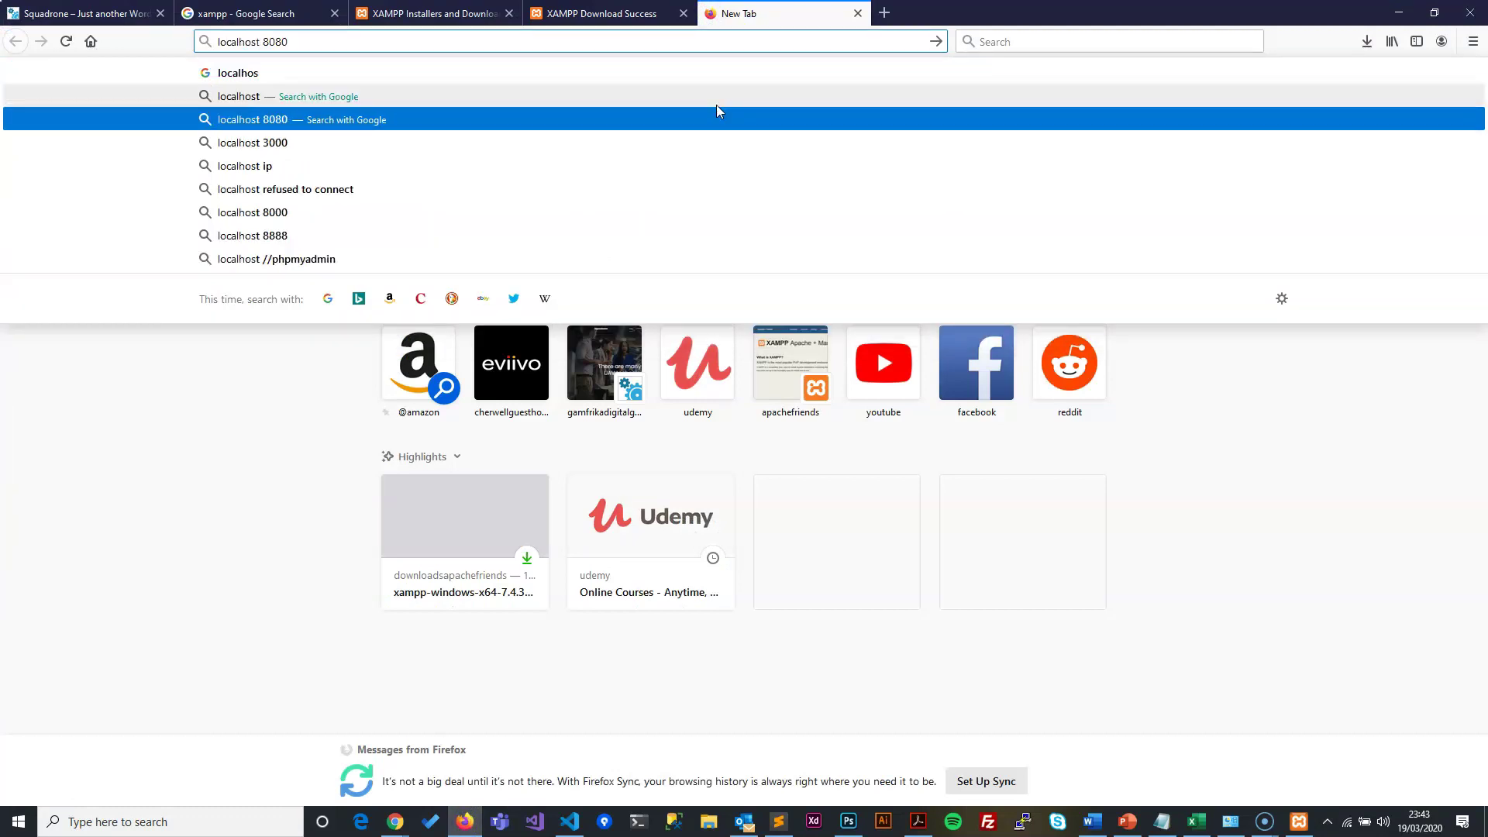
{"action": "key", "text": "Return"}
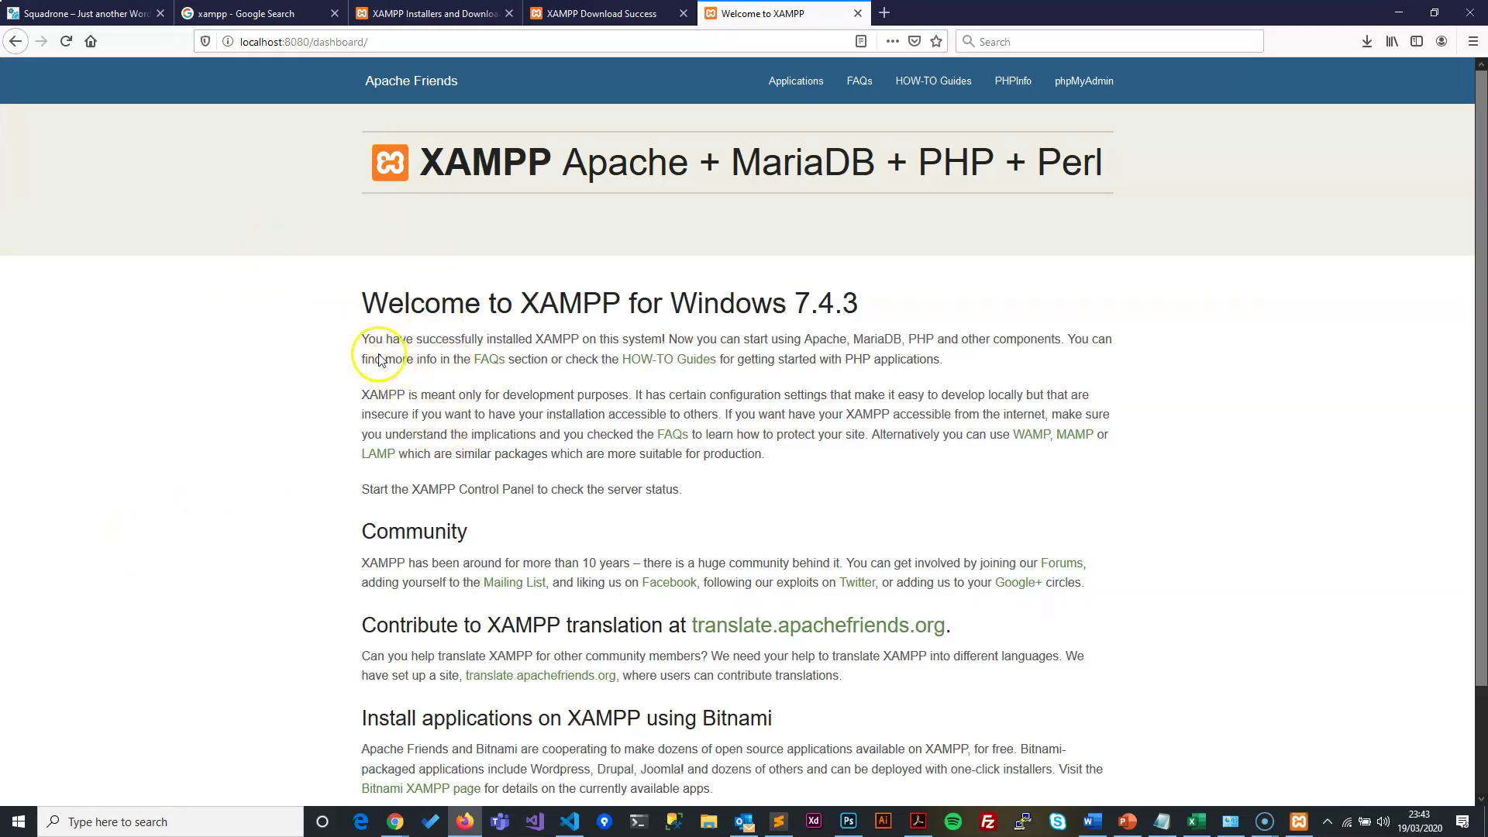
{"action": "scroll", "coordinate": [380, 359], "scroll_direction": "down", "scroll_amount": 3}
{"action": "scroll", "coordinate": [375, 353], "scroll_direction": "up", "scroll_amount": 3}
{"action": "scroll", "coordinate": [416, 541], "scroll_direction": "down", "scroll_amount": 3}
{"action": "scroll", "coordinate": [388, 507], "scroll_direction": "up", "scroll_amount": 3}
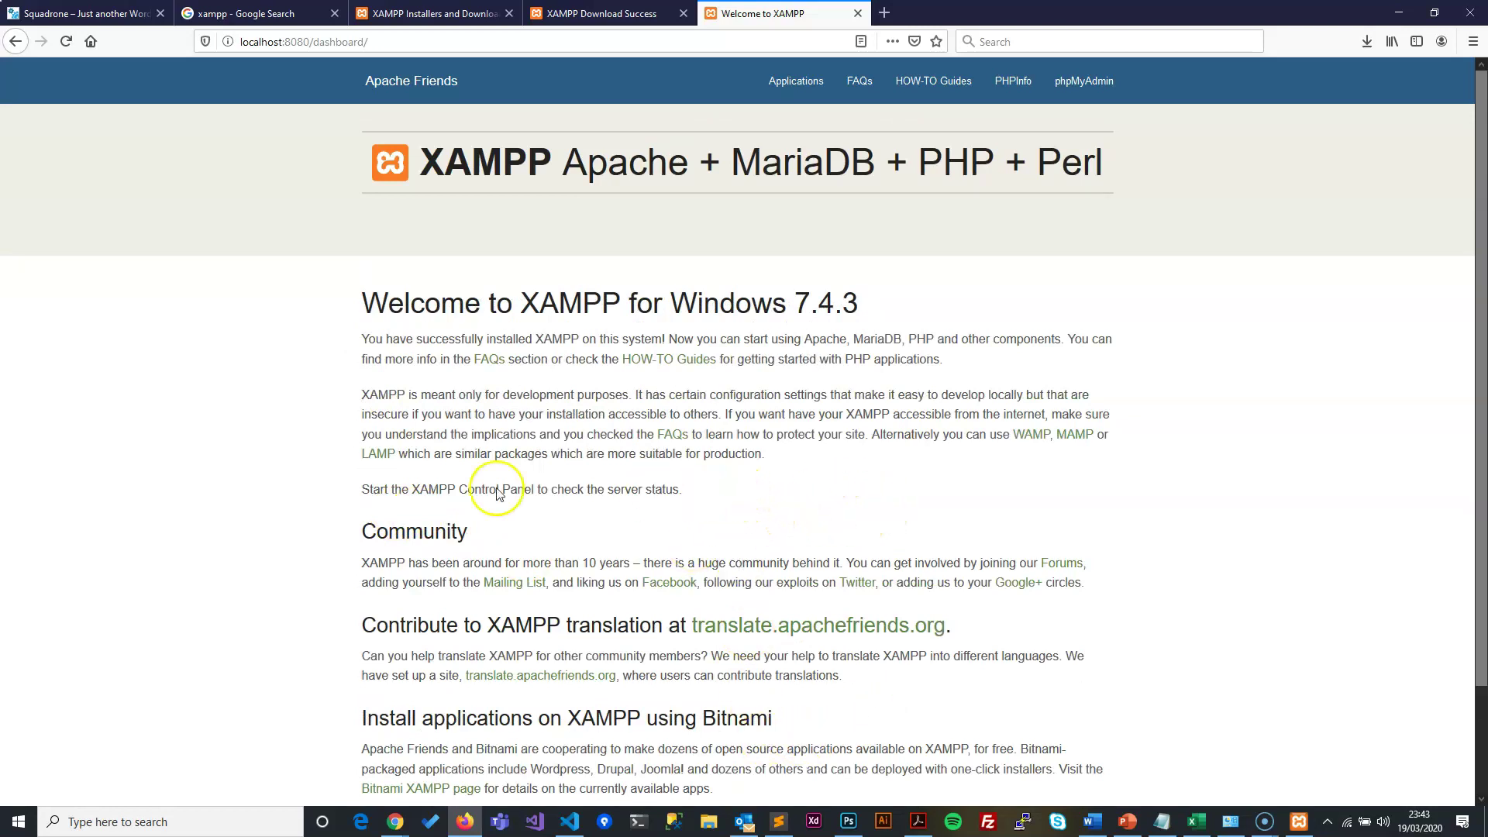
Return to the XAMPP Control Panel, open the C:\xampp folder in File Explorer and look through its contents.
{"action": "left_click", "coordinate": [1399, 13]}
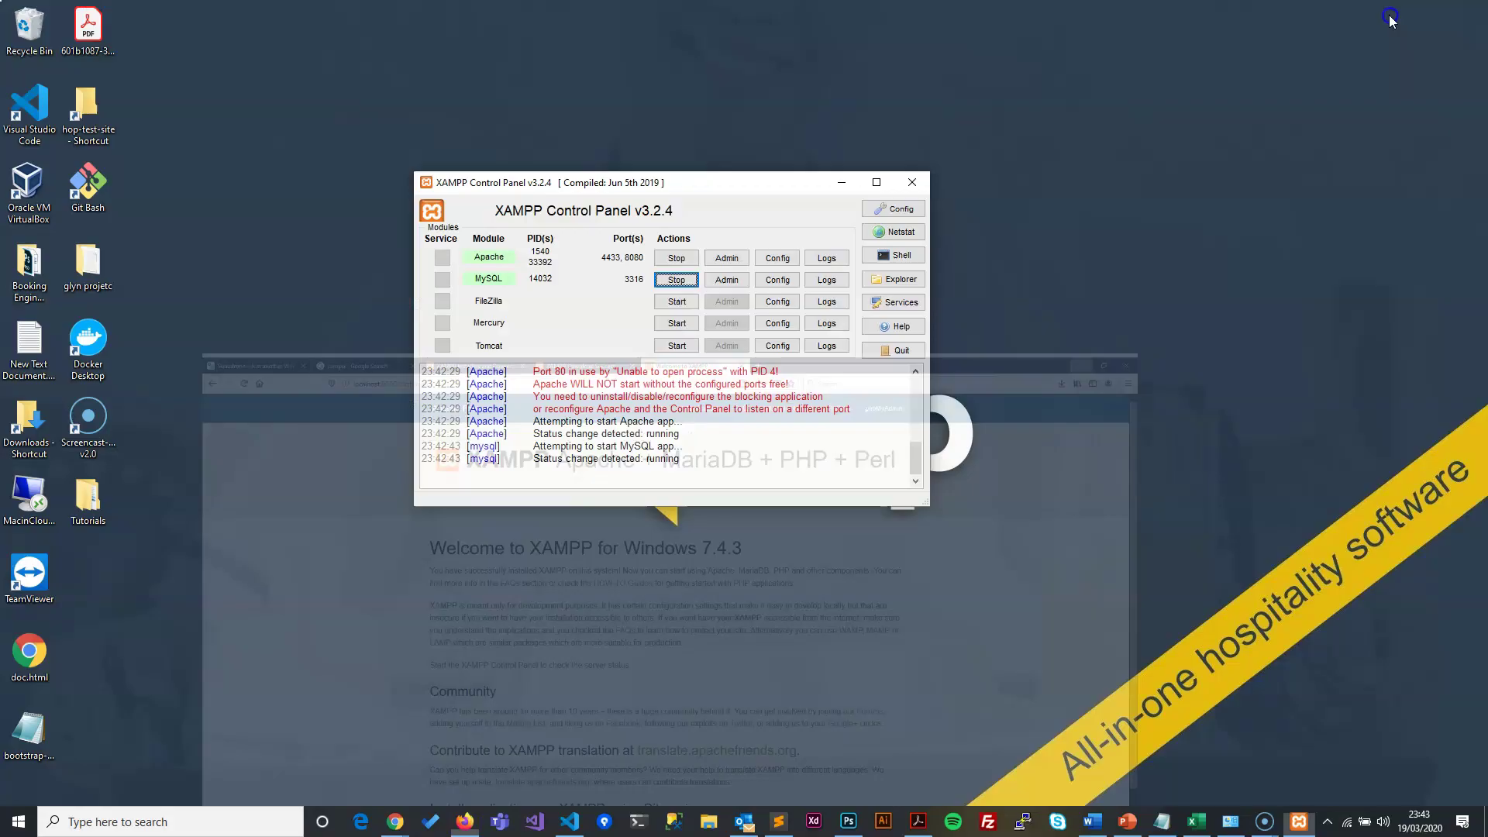
{"action": "left_click", "coordinate": [902, 280]}
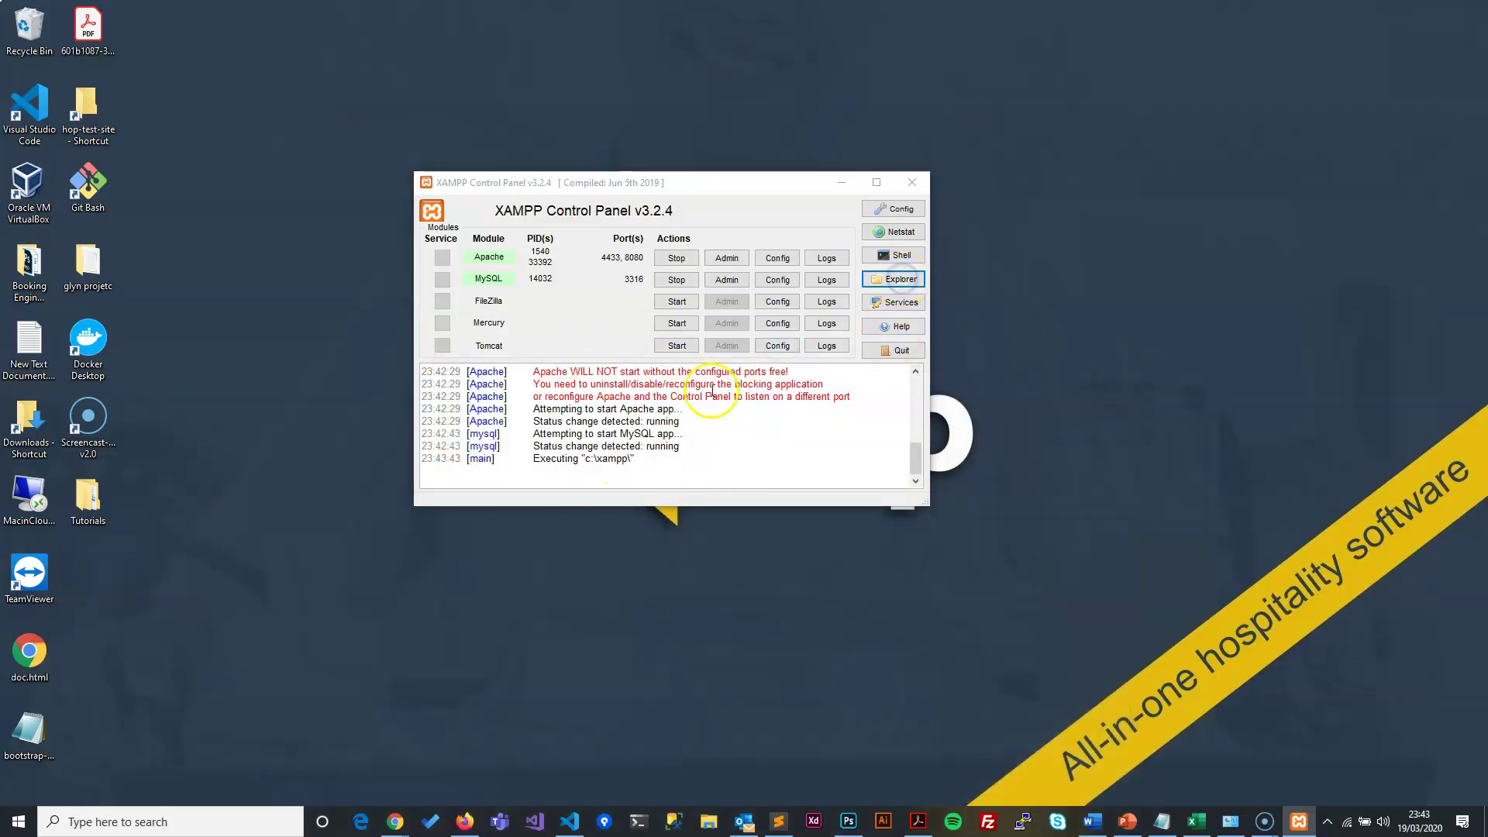
{"action": "left_click_drag", "start_coordinate": [937, 272], "coordinate": [596, 157]}
{"action": "left_click", "coordinate": [1089, 162]}
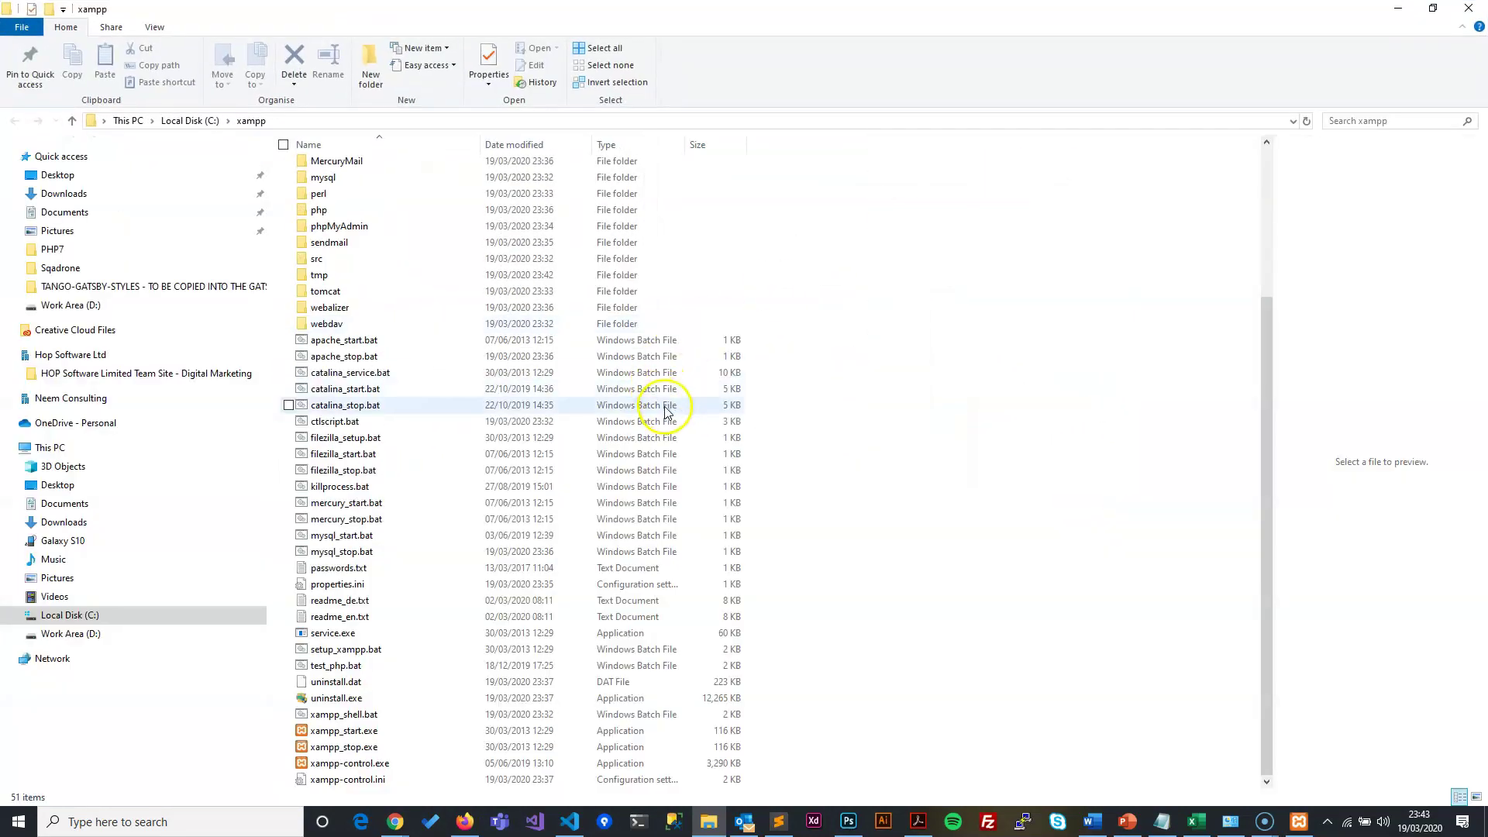
{"action": "scroll", "coordinate": [664, 400], "scroll_direction": "up", "scroll_amount": 5}
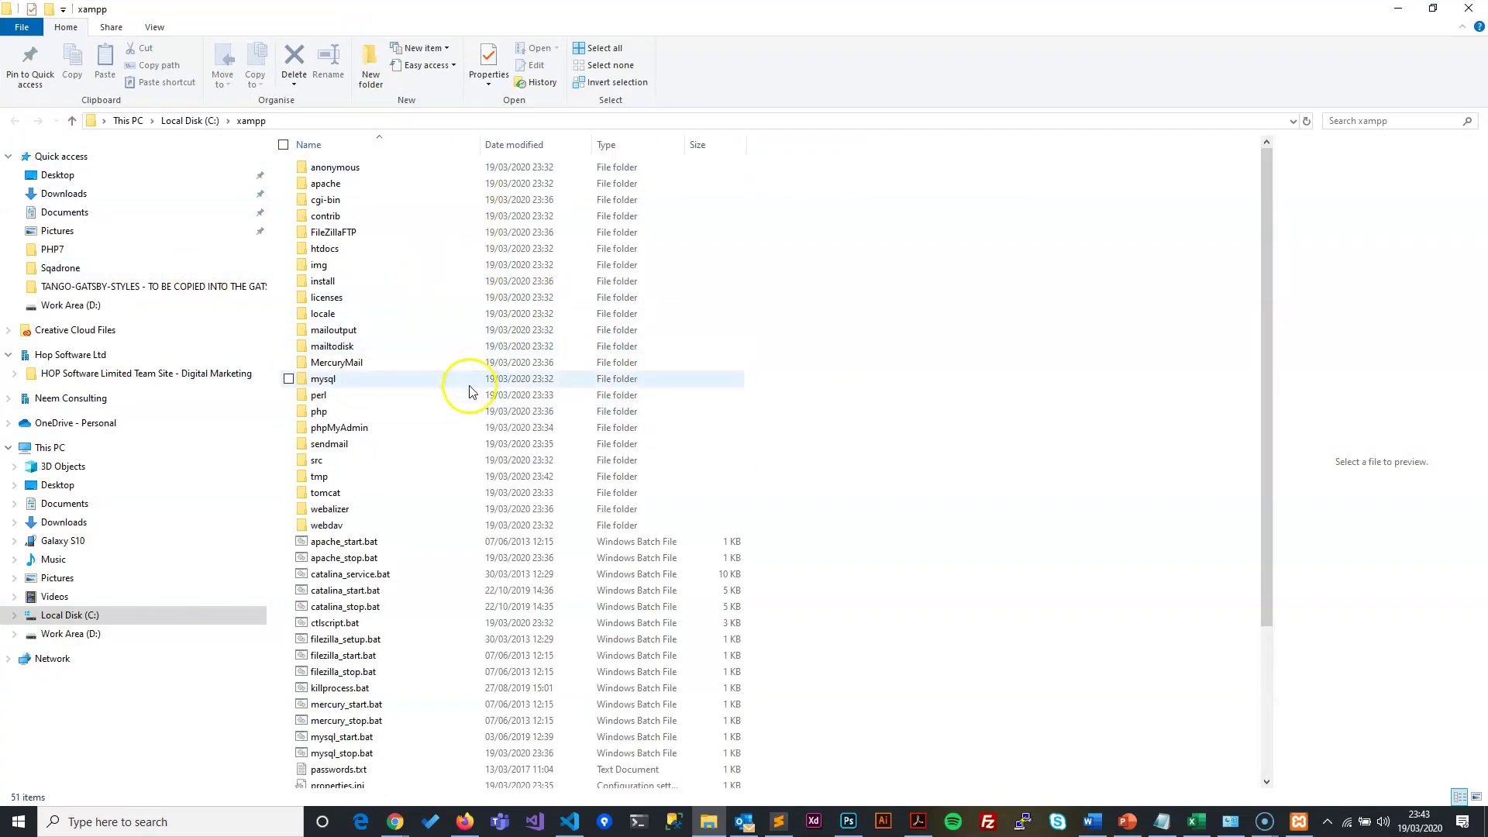
{"action": "scroll", "coordinate": [456, 396], "scroll_direction": "down", "scroll_amount": 4}
{"action": "scroll", "coordinate": [521, 687], "scroll_direction": "up", "scroll_amount": 4}
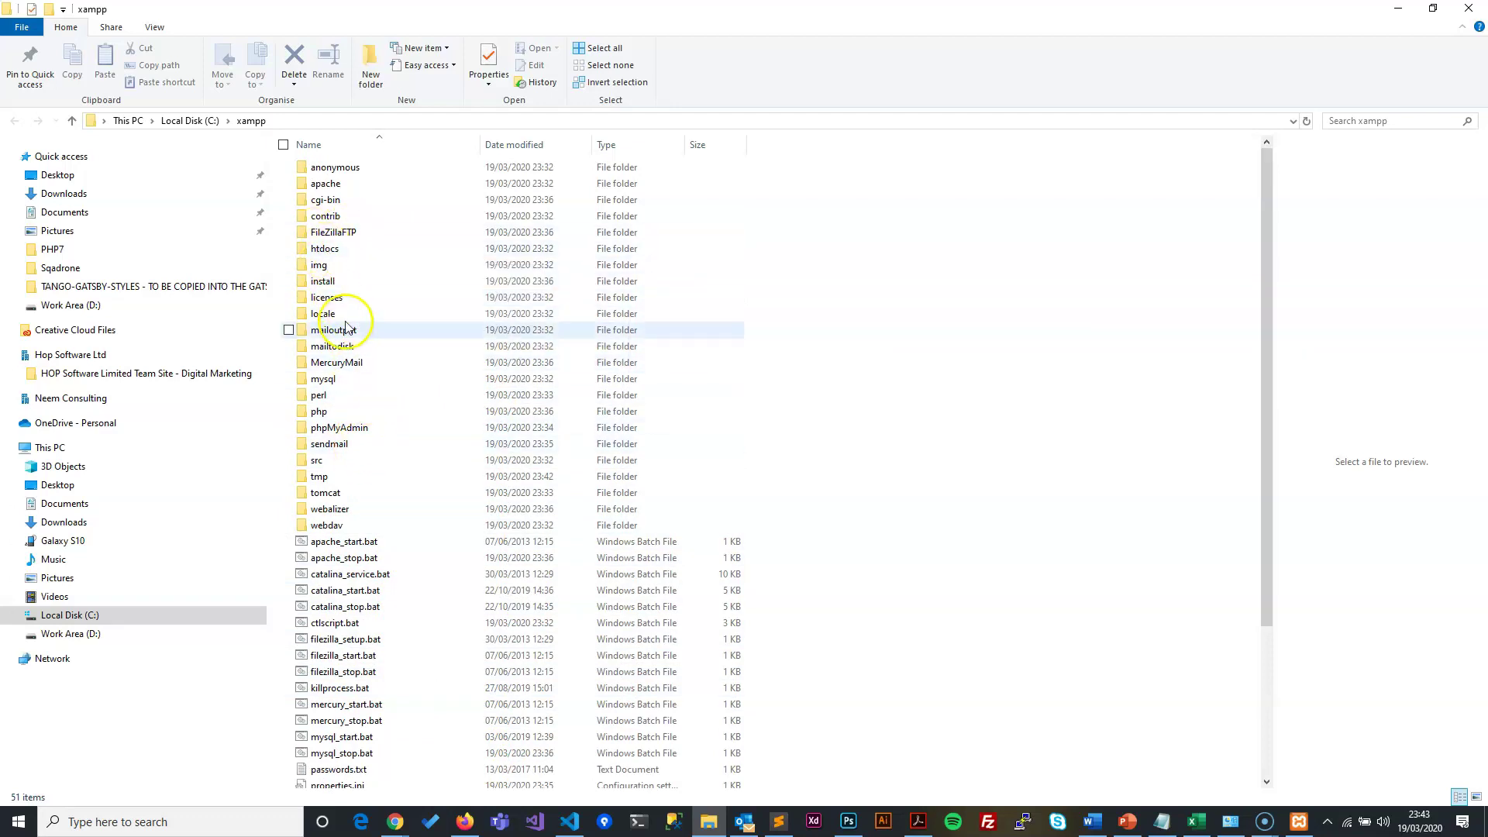
Open the dashboard folder inside htdocs and compare its files with the localhost:8080/dashboard page in Firefox.
{"action": "double_click", "coordinate": [318, 250]}
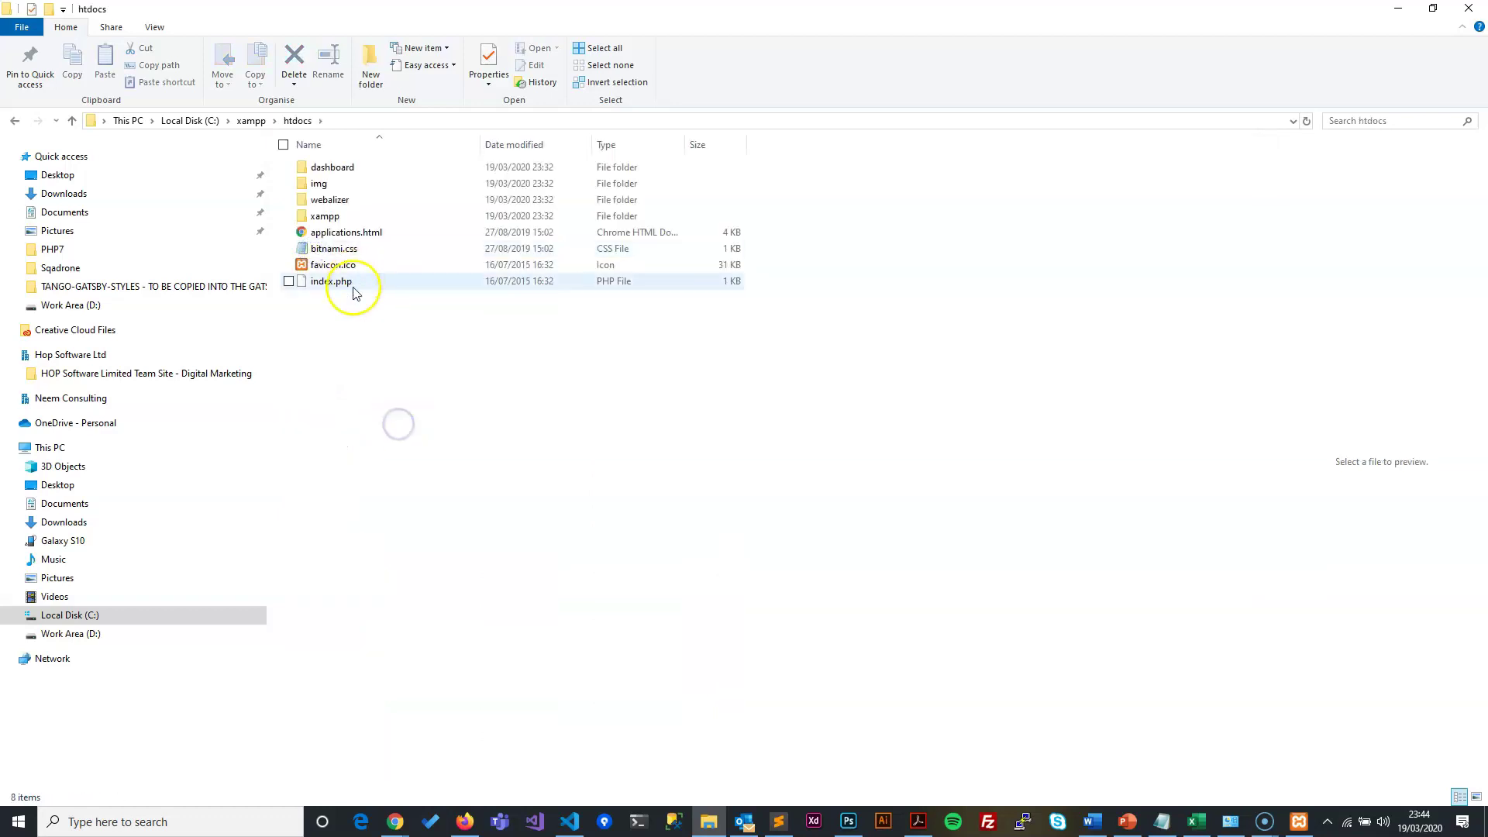
{"action": "double_click", "coordinate": [333, 169]}
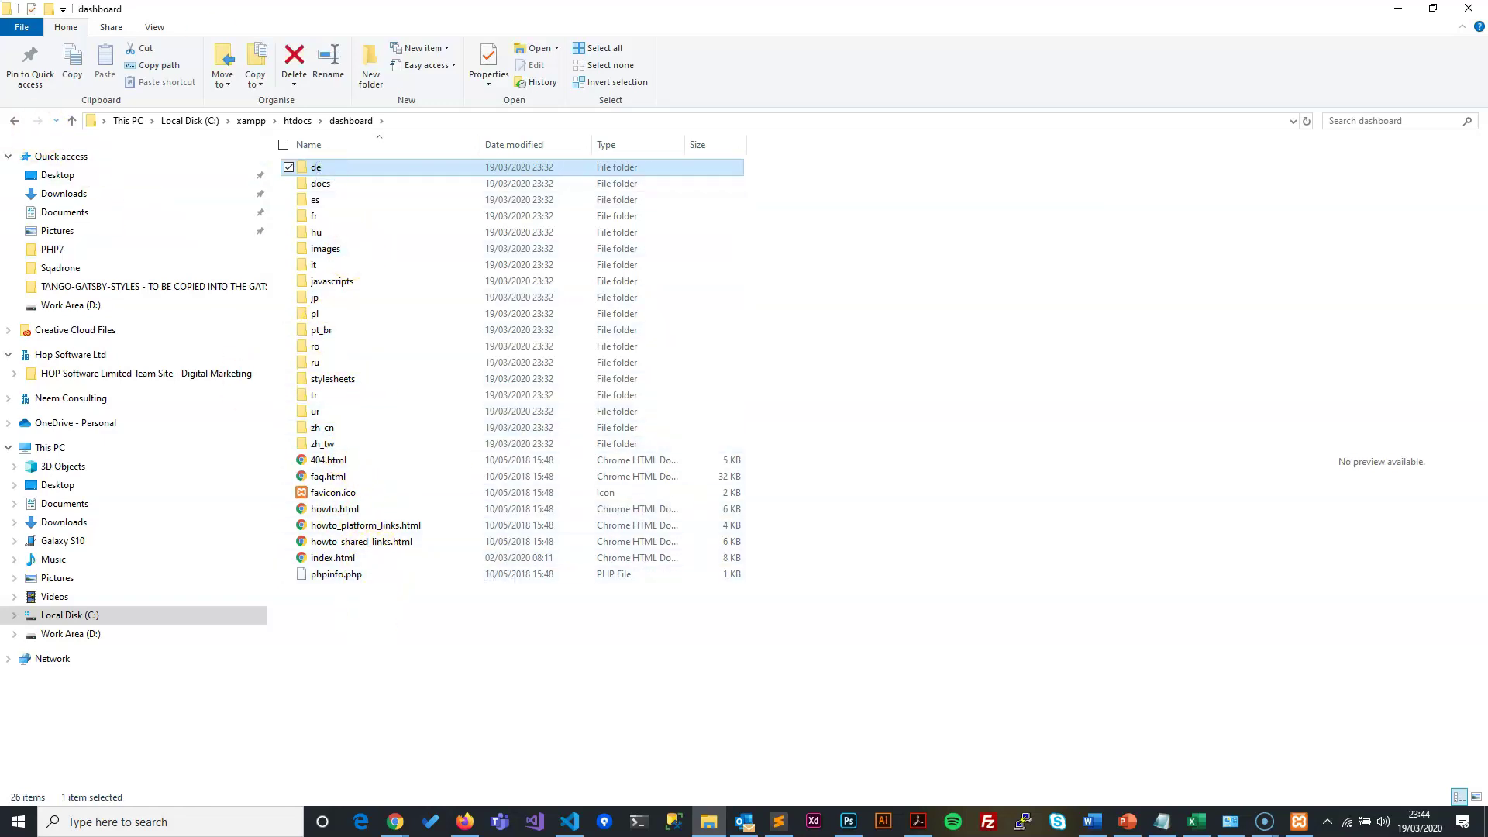
{"action": "key", "text": "super+Down"}
{"action": "left_click", "coordinate": [499, 771]}
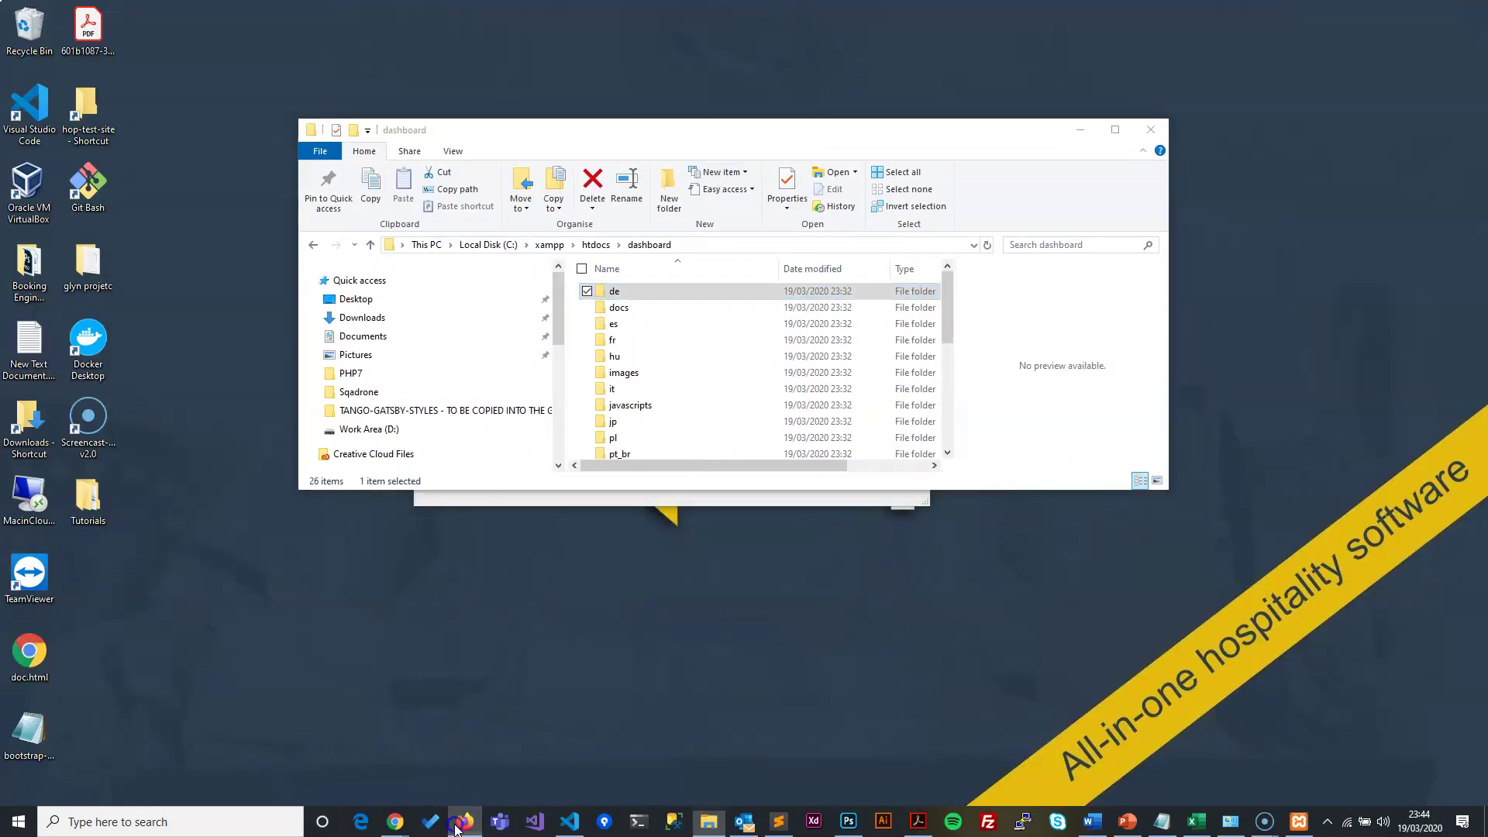
{"action": "left_click", "coordinate": [458, 825]}
{"action": "scroll", "coordinate": [649, 218], "scroll_direction": "down", "scroll_amount": 3}
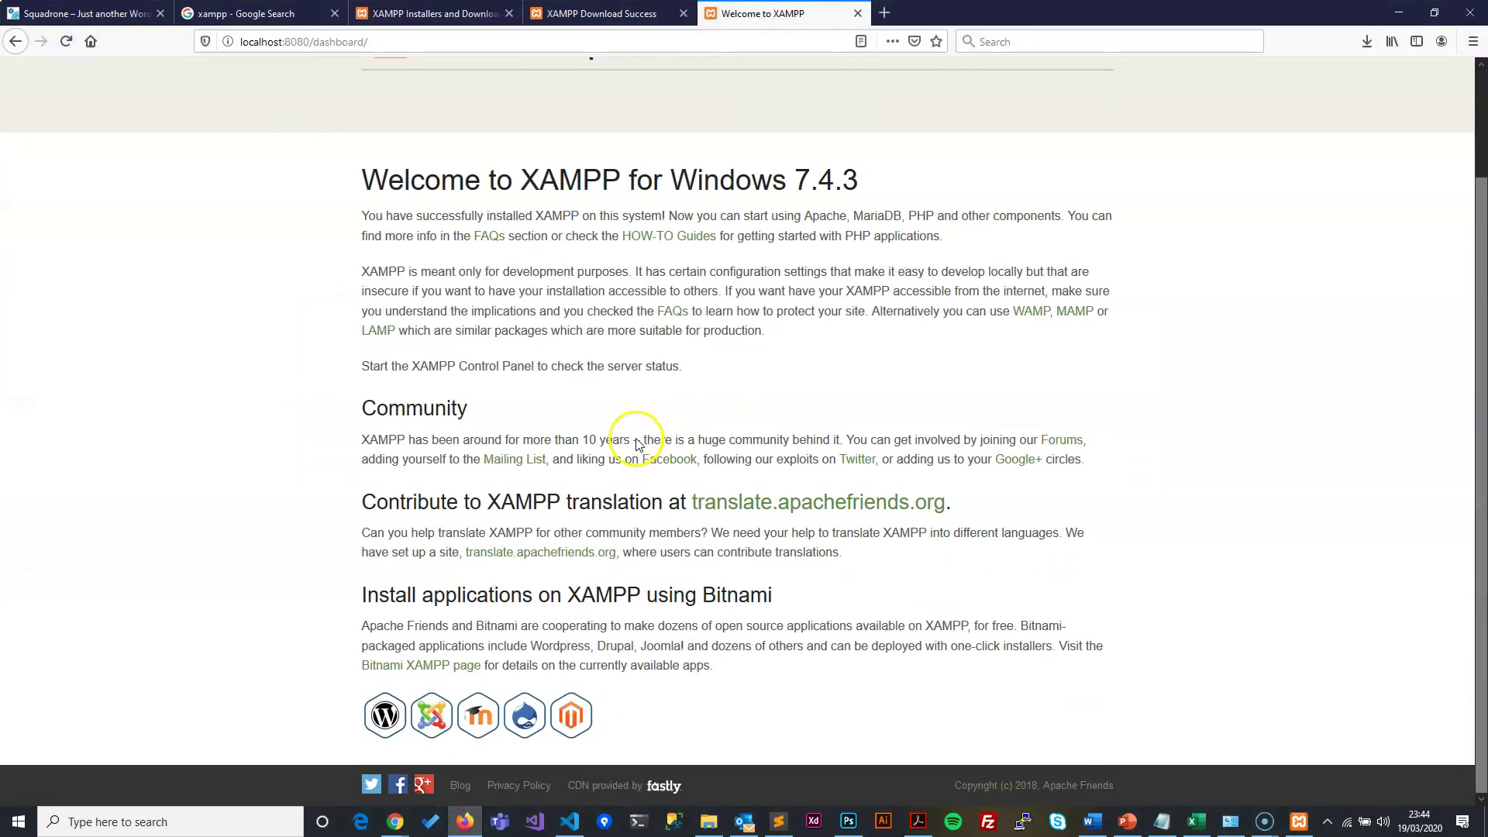
Go back up to the htdocs folder in File Explorer, and review the XAMPP dashboard page in Firefox again.
{"action": "left_click", "coordinate": [709, 820]}
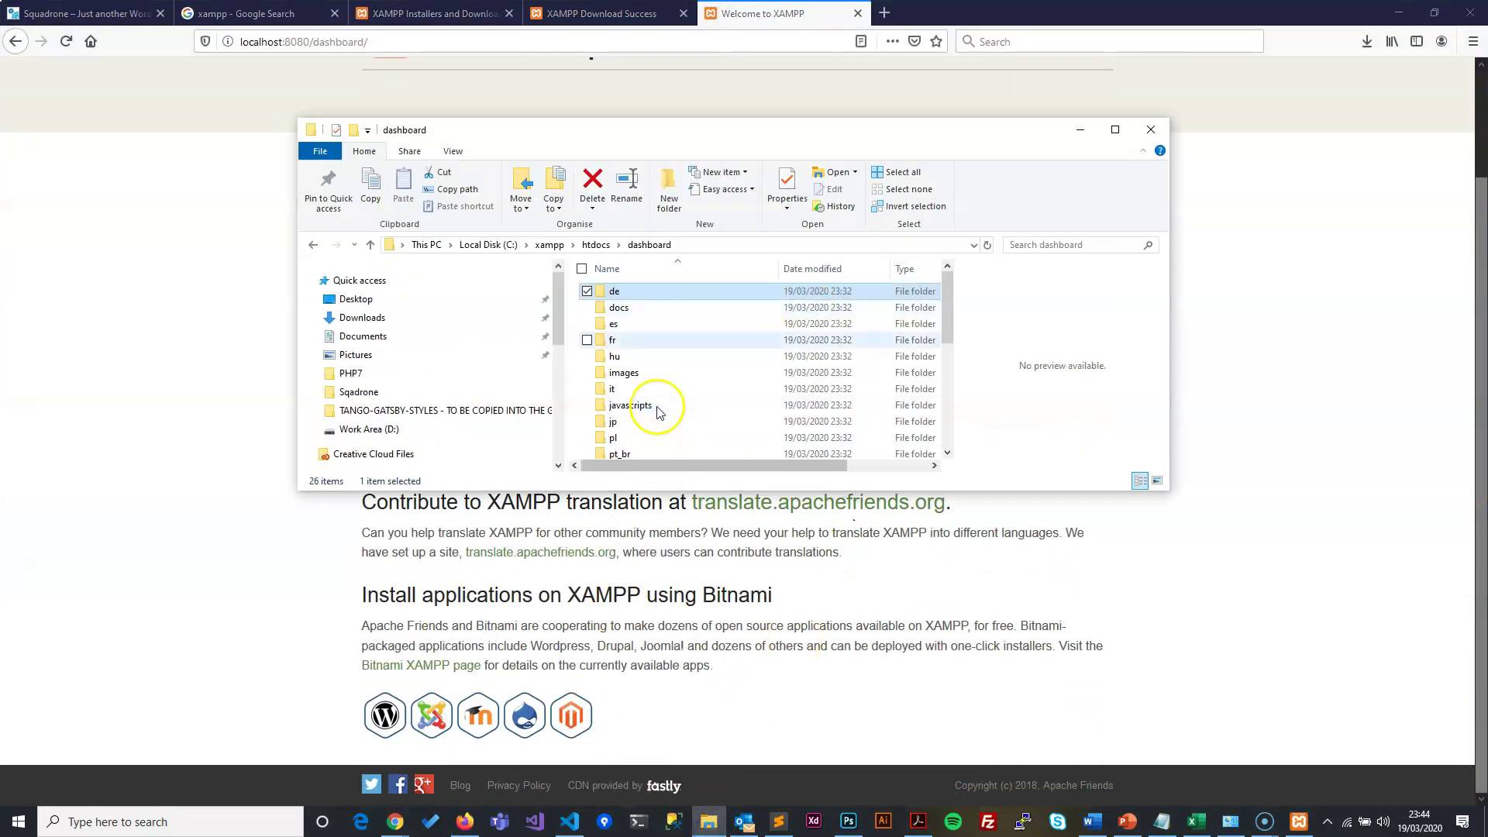
{"action": "left_click", "coordinate": [610, 246]}
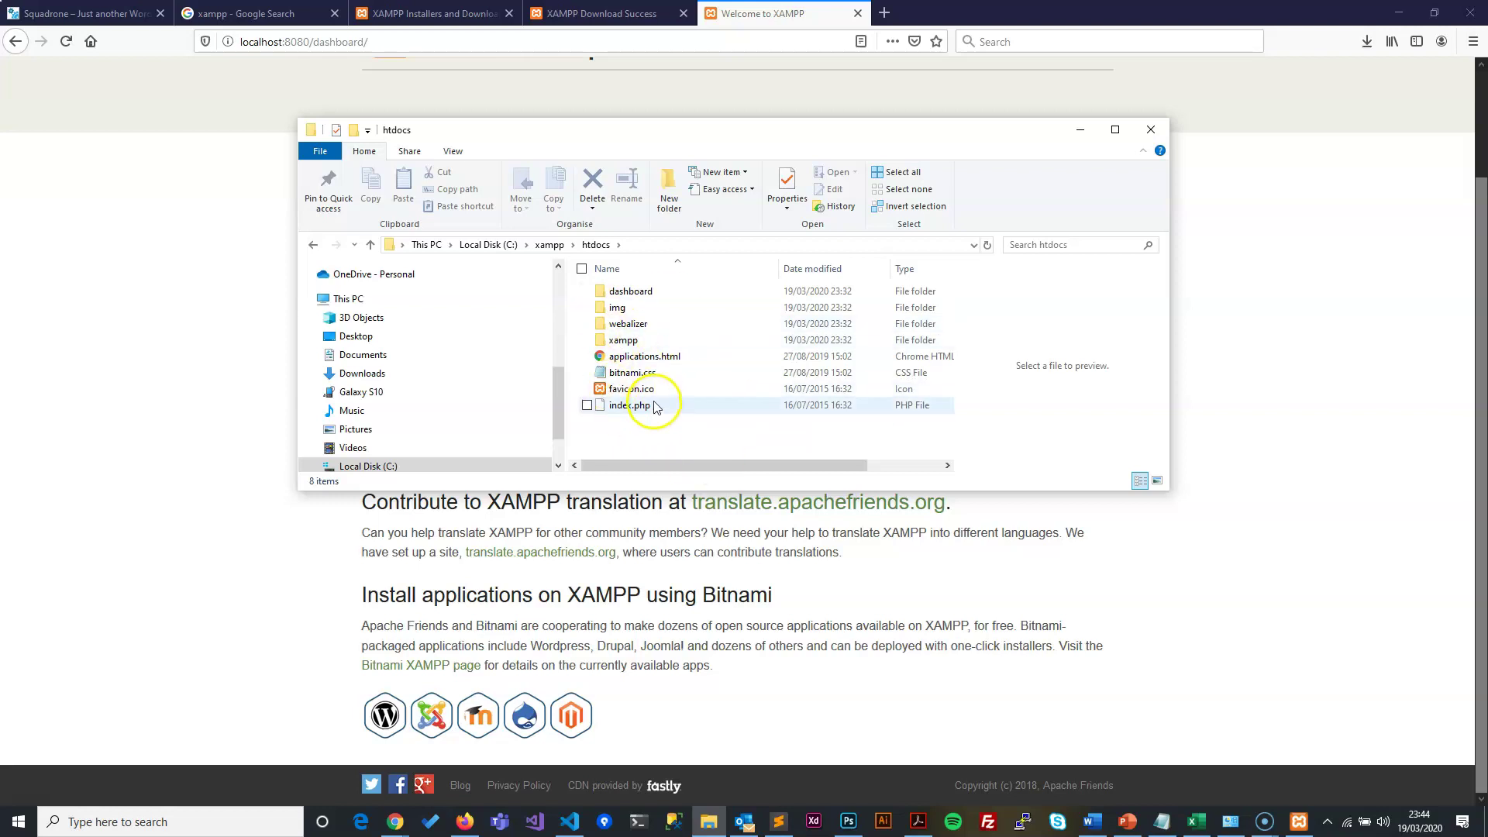
{"action": "left_click", "coordinate": [314, 550]}
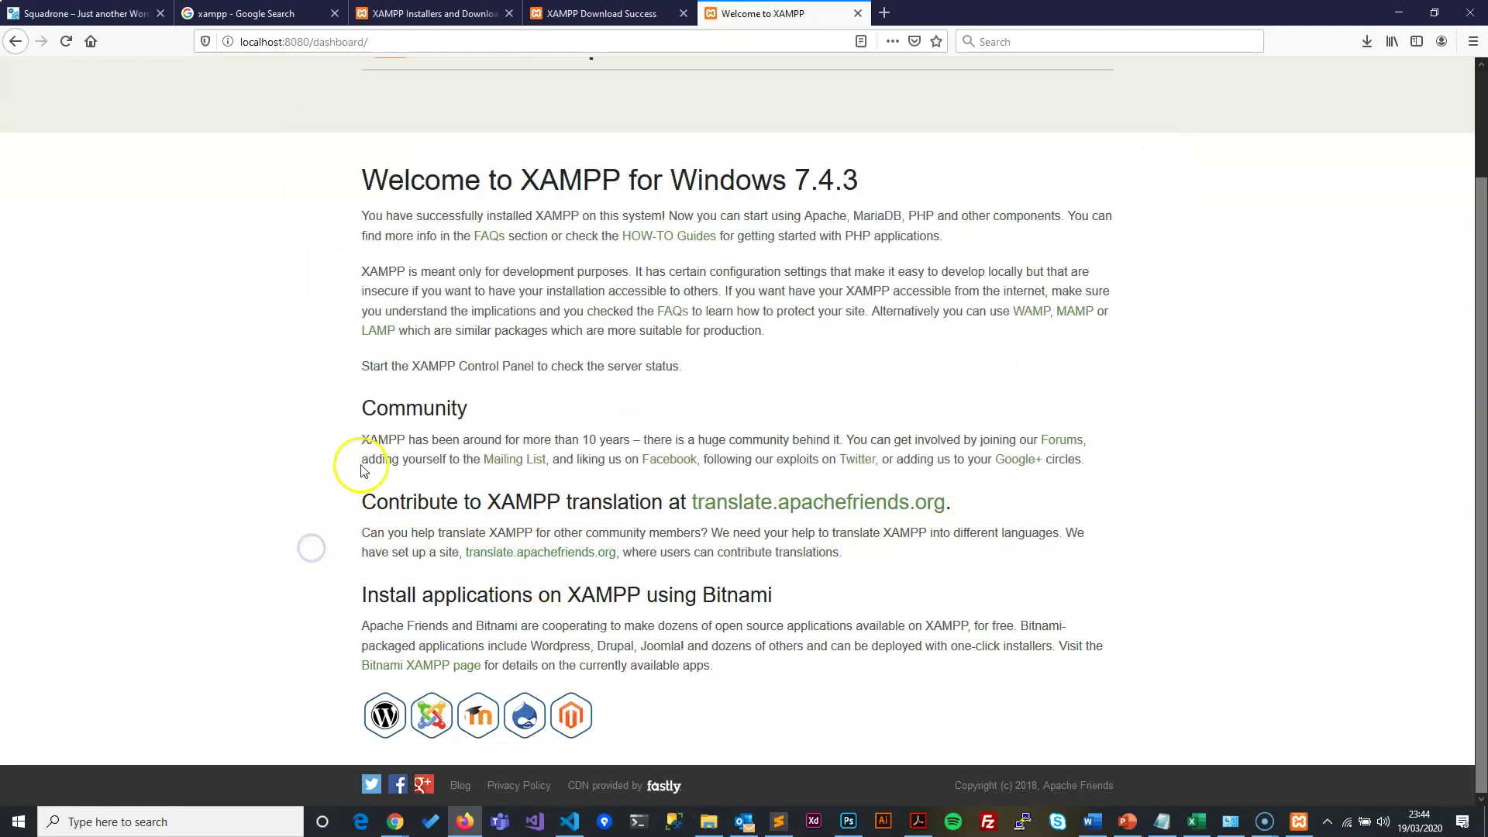
{"action": "scroll", "coordinate": [737, 398], "scroll_direction": "up", "scroll_amount": 3}
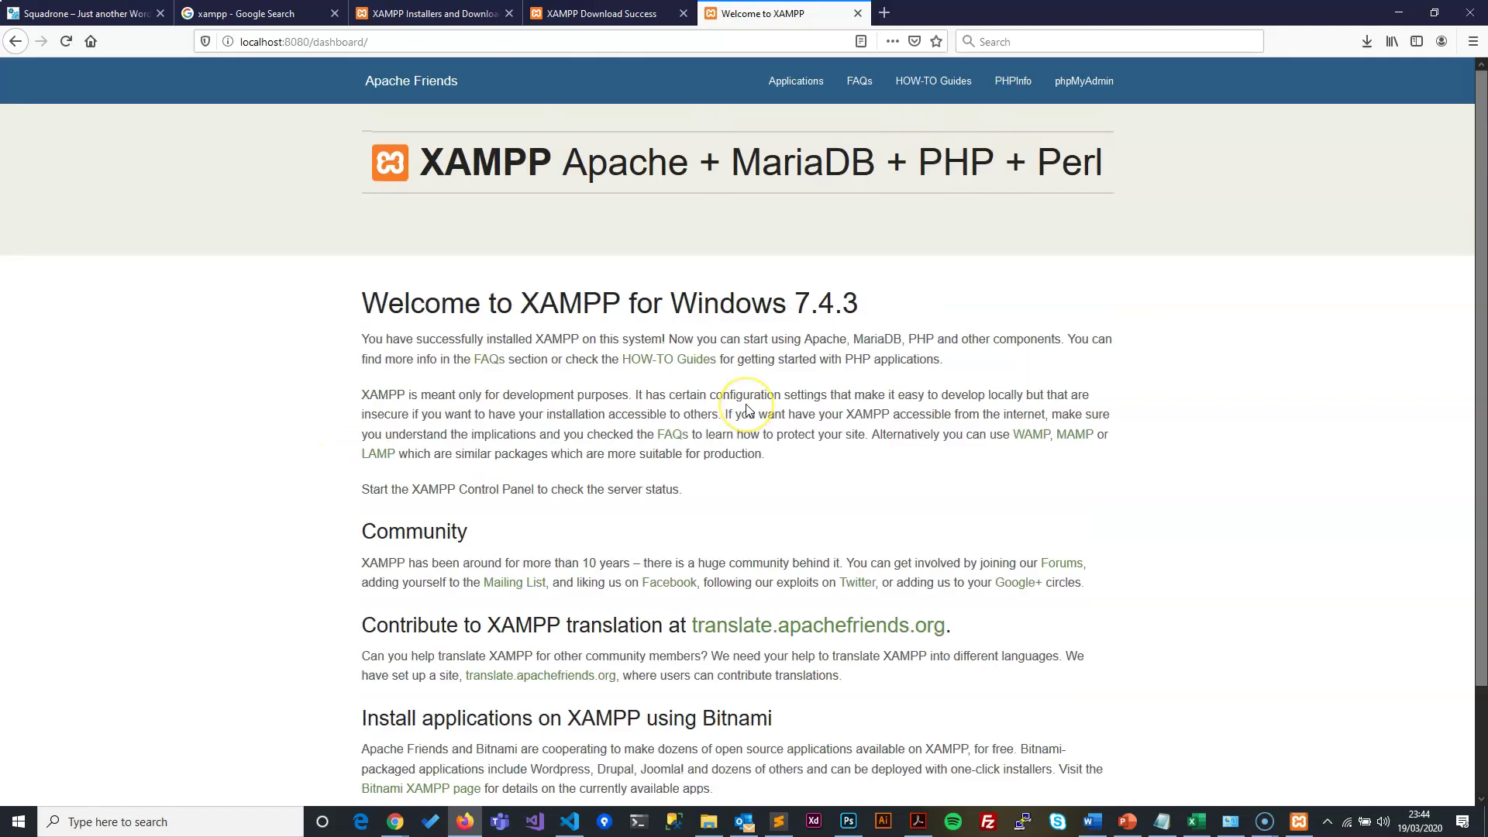
{"action": "scroll", "coordinate": [749, 412], "scroll_direction": "down", "scroll_amount": 3}
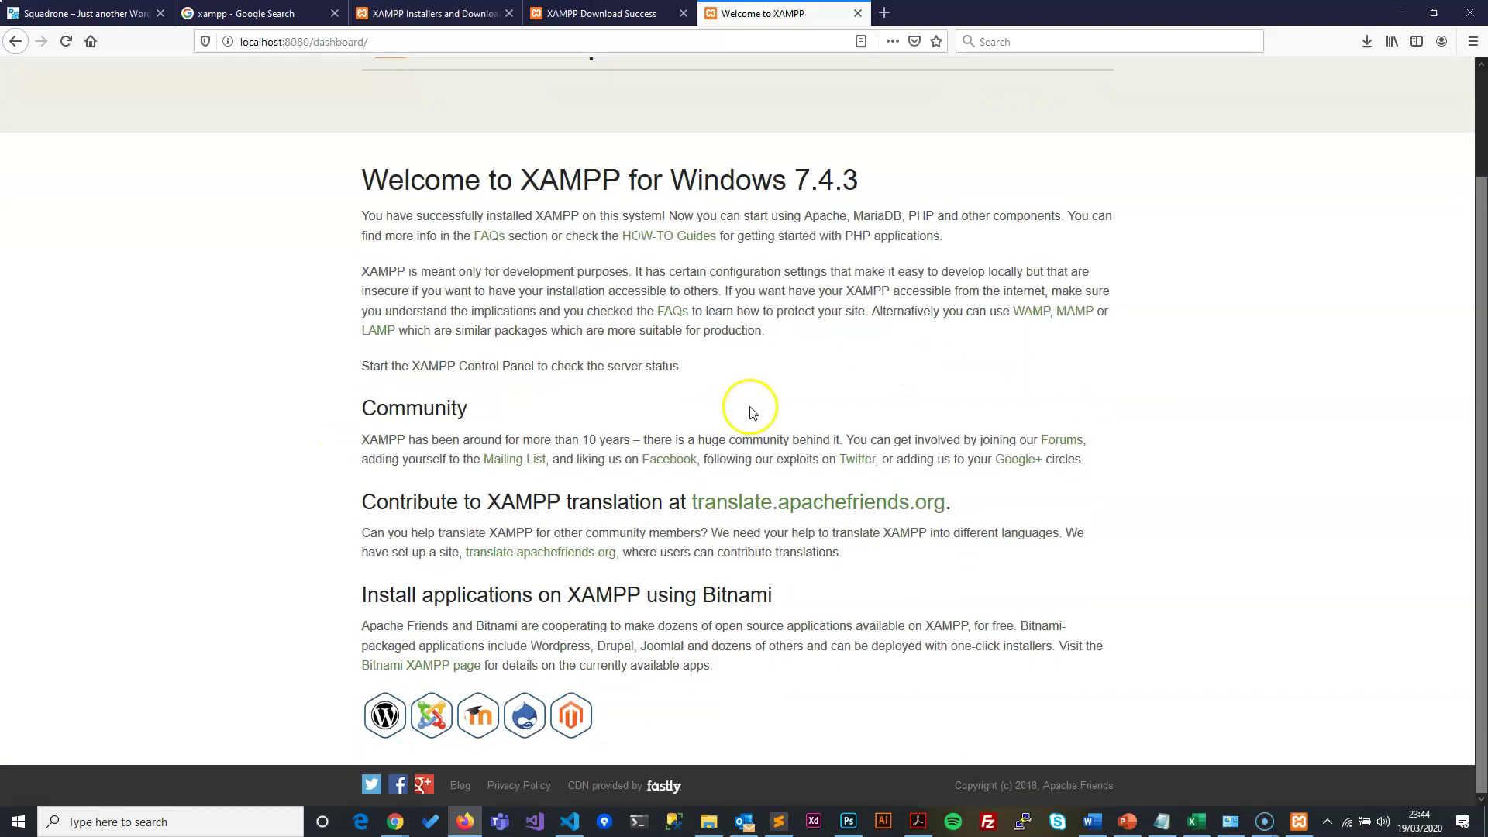
{"action": "scroll", "coordinate": [744, 415], "scroll_direction": "up", "scroll_amount": 3}
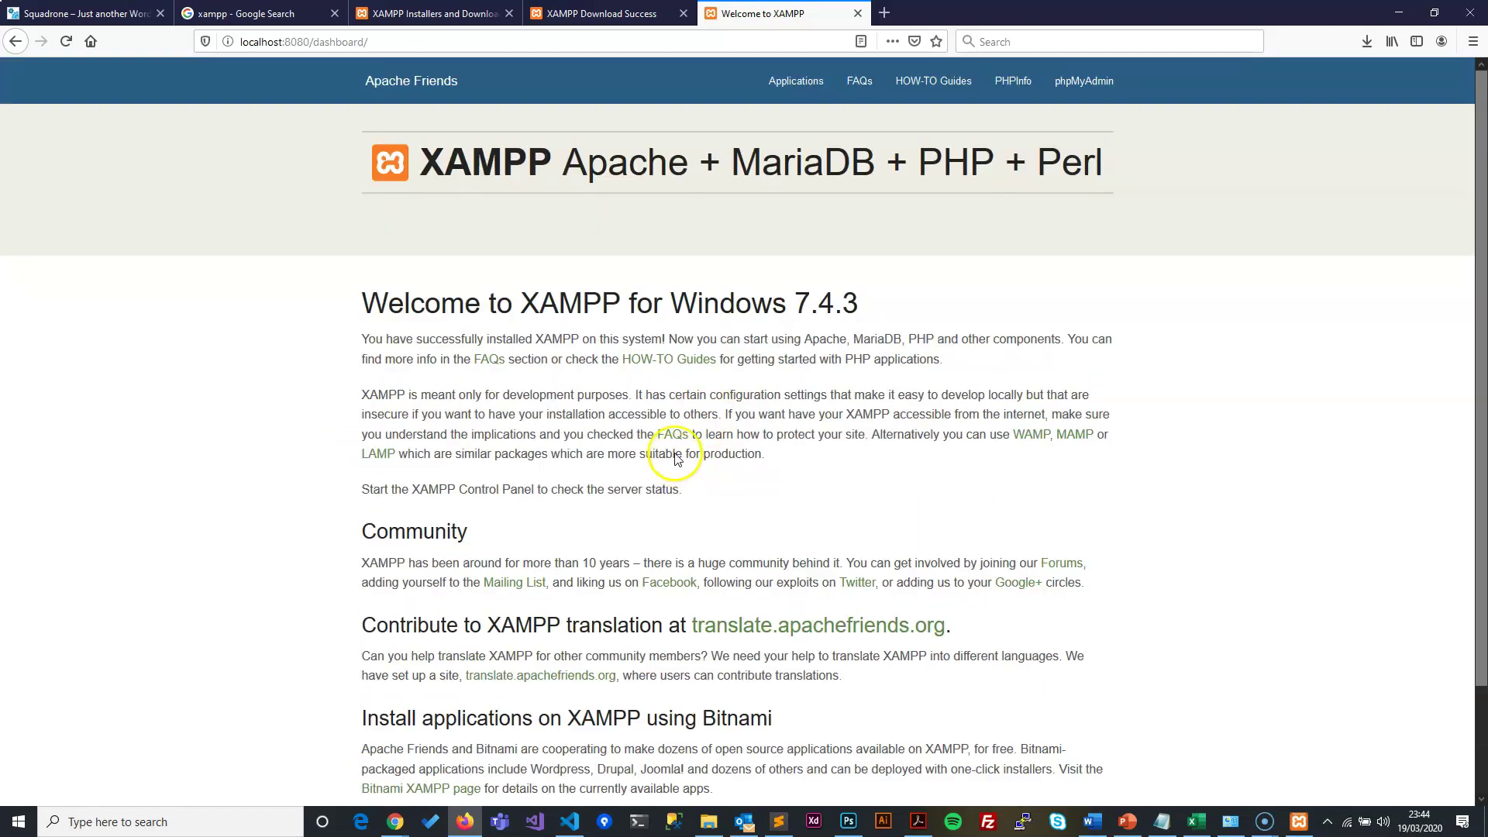